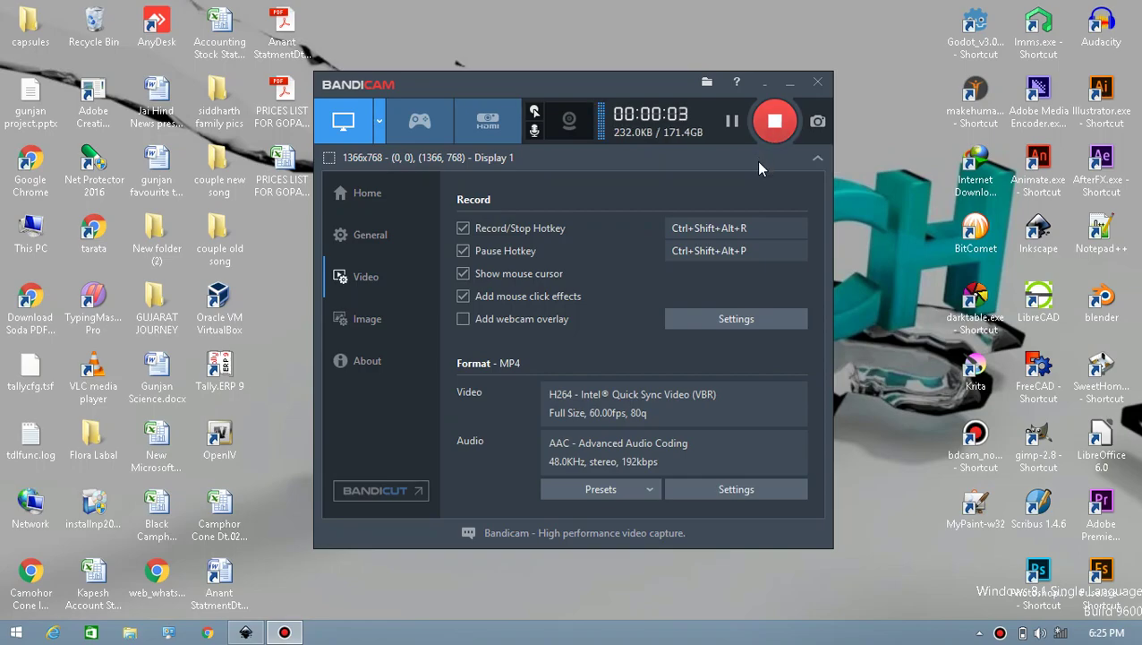
Empty the Recycle Bin, confirming with Yes, then switch to Inkscape from the taskbar
{"action": "right_click", "coordinate": [73, 27]}
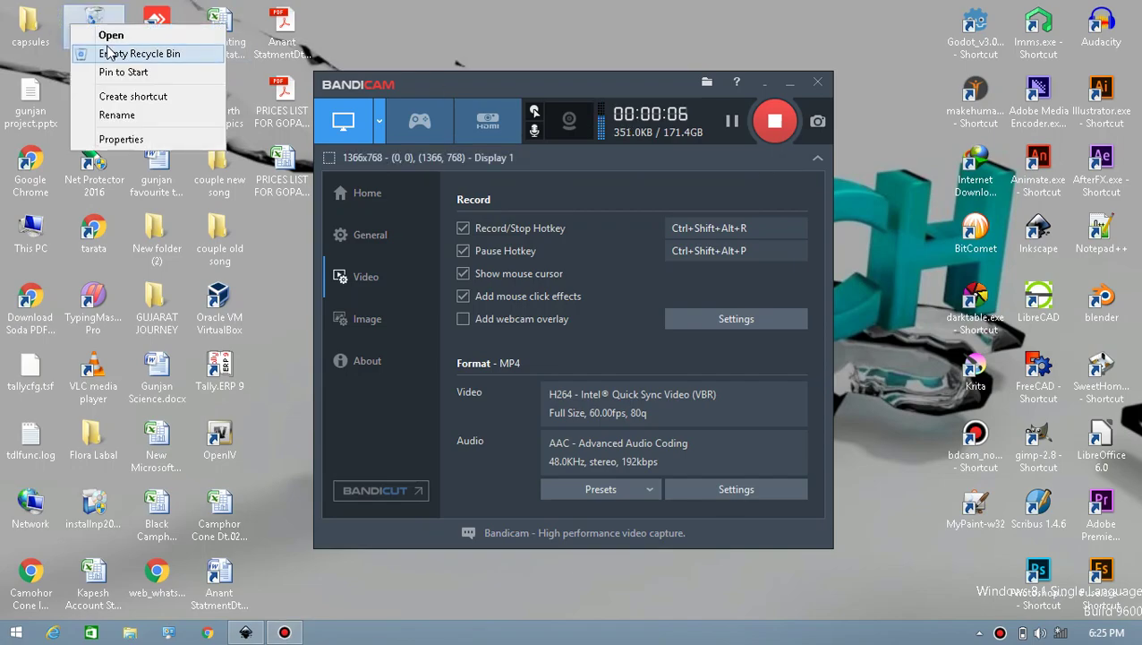
{"action": "left_click", "coordinate": [107, 53]}
{"action": "left_click", "coordinate": [638, 385]}
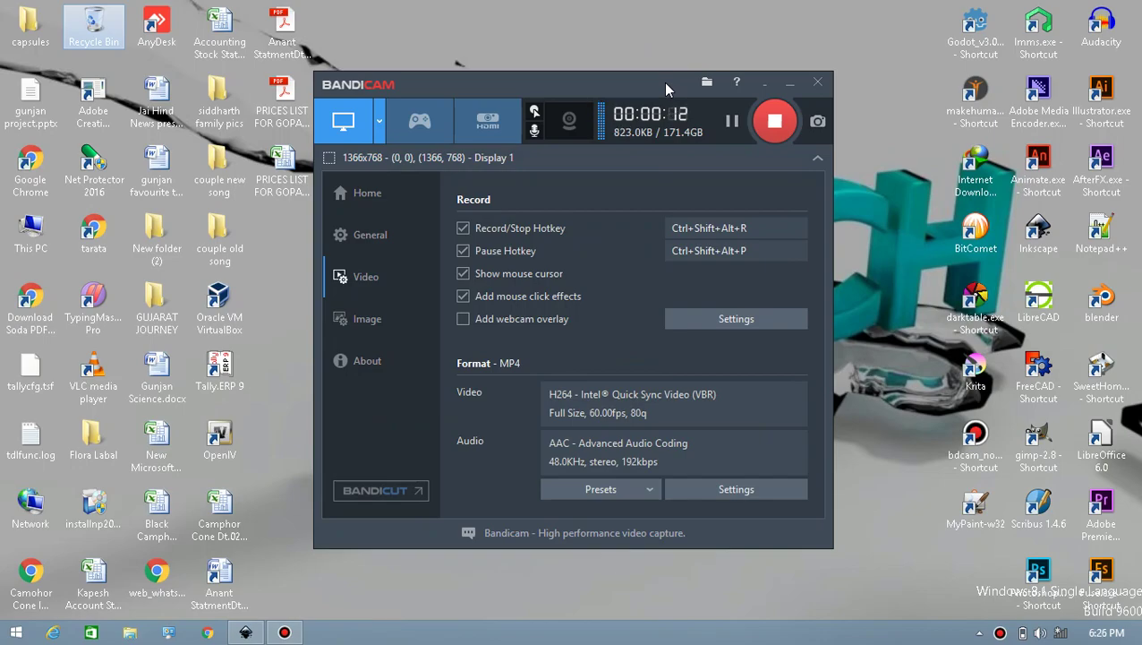
{"action": "left_click", "coordinate": [245, 632]}
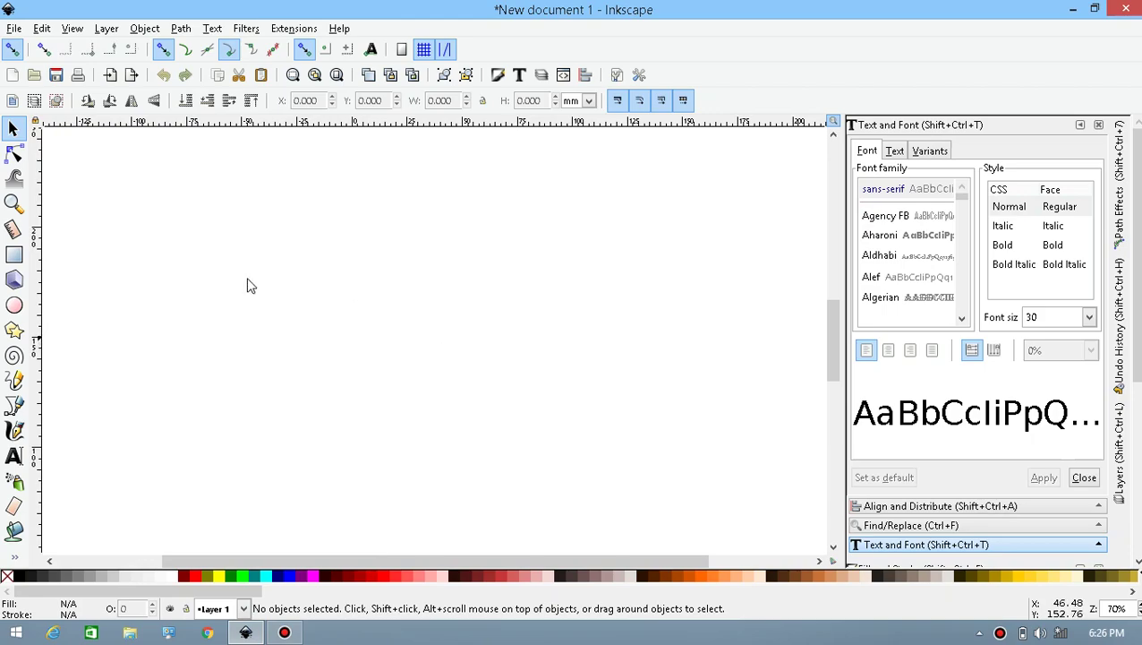
Draw a red three-corner triangle on the page with the Star/Polygon tool
{"action": "left_click", "coordinate": [14, 331]}
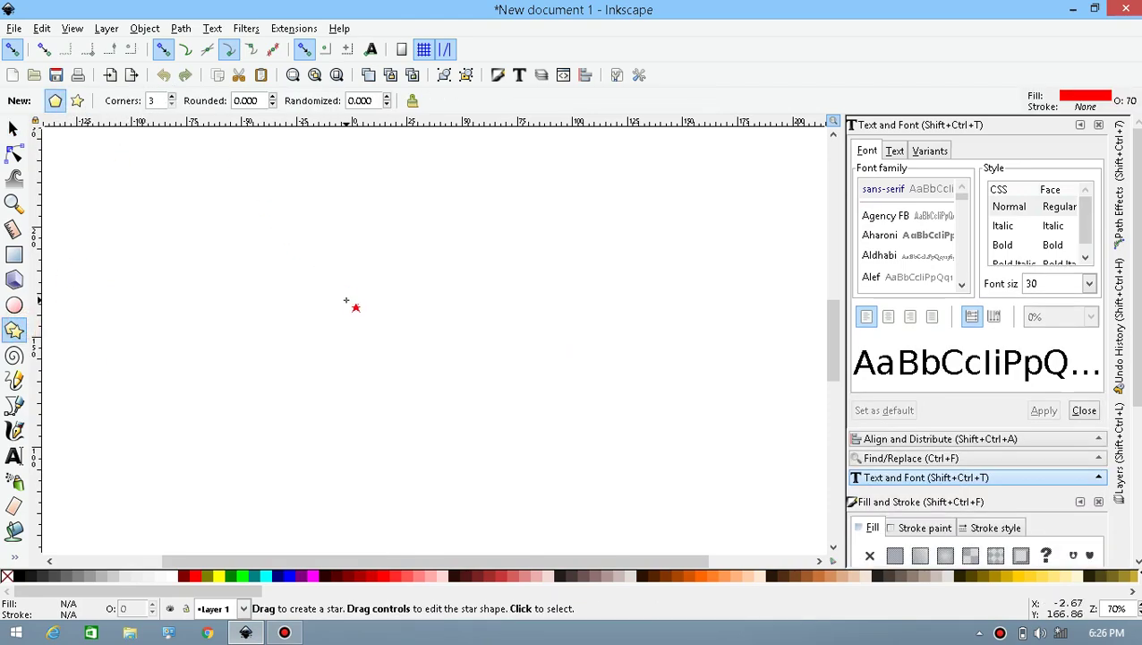
{"action": "left_click", "coordinate": [359, 314], "text": "ctrl"}
{"action": "left_click_drag", "start_coordinate": [359, 314], "coordinate": [435, 362]}
{"action": "left_click", "coordinate": [12, 128]}
{"action": "key", "text": "shift+F9"}
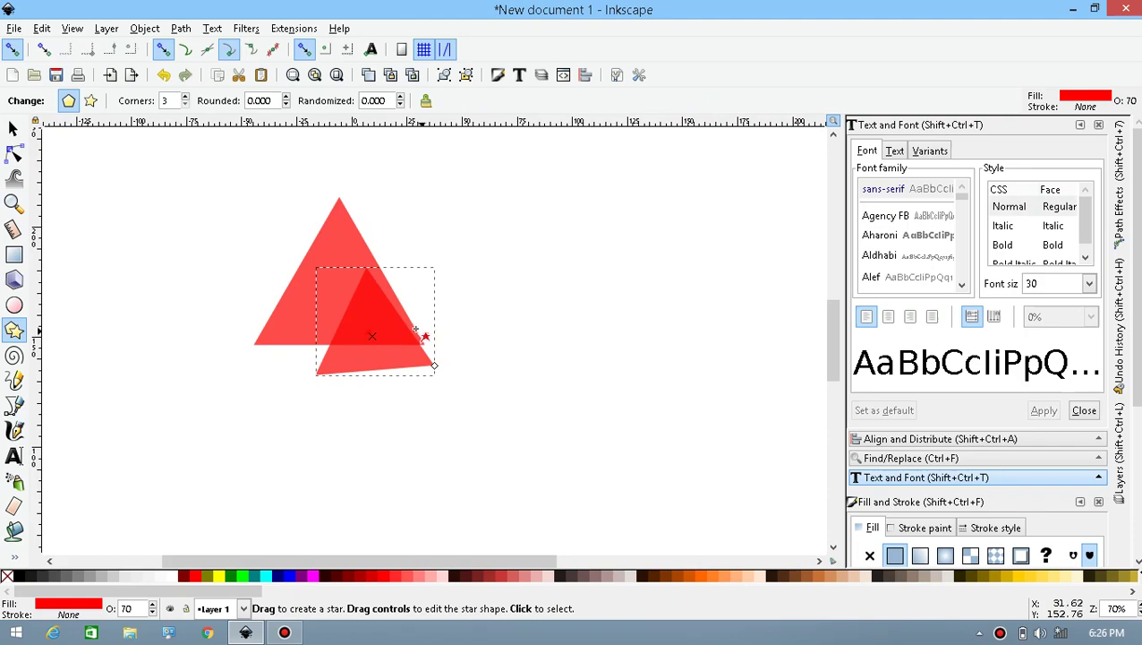
Undo the accidental extra triangle and move the remaining one right and down
{"action": "key", "text": "ctrl+z"}
{"action": "left_click", "coordinate": [12, 128]}
{"action": "key", "text": "shift+F9"}
{"action": "left_click", "coordinate": [410, 338]}
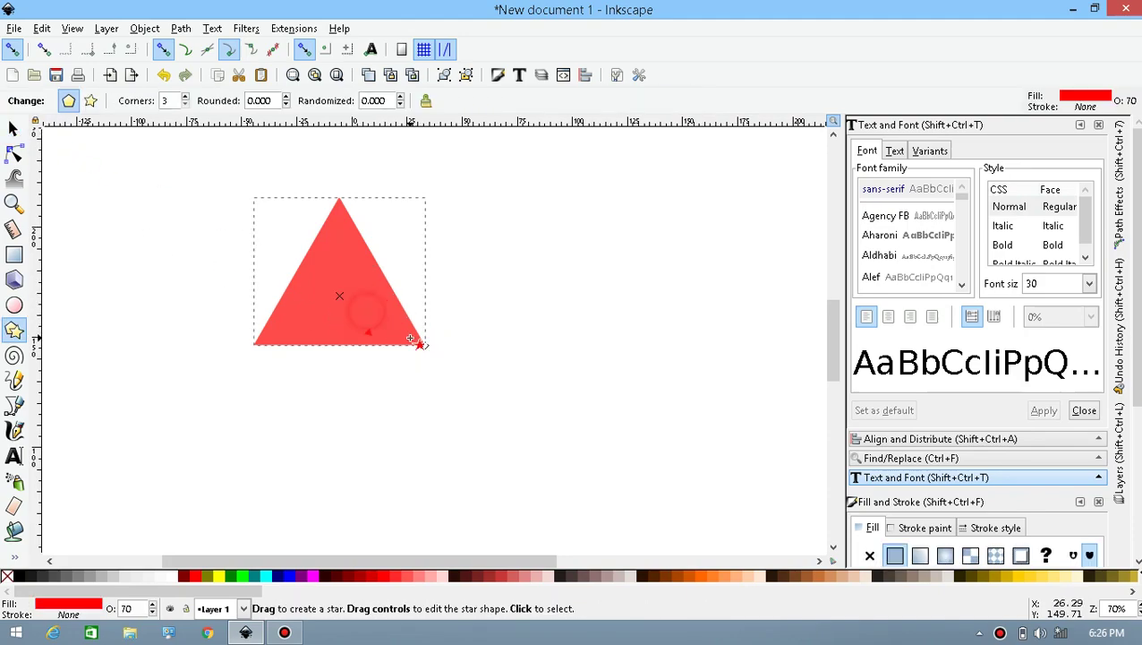
{"action": "left_click", "coordinate": [12, 128]}
{"action": "left_click_drag", "start_coordinate": [359, 307], "coordinate": [510, 383]}
{"action": "left_click", "coordinate": [370, 336]}
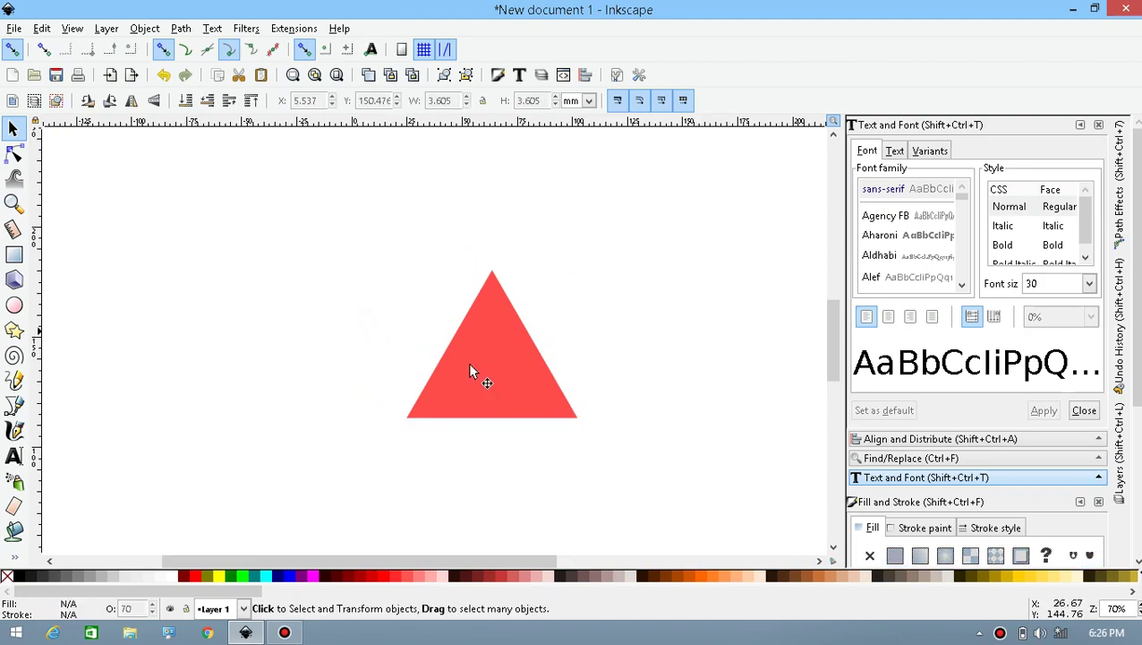
Shift the triangle slightly left and set its opacity to 100%
{"action": "left_click", "coordinate": [510, 371]}
{"action": "left_click_drag", "start_coordinate": [504, 379], "coordinate": [457, 371]}
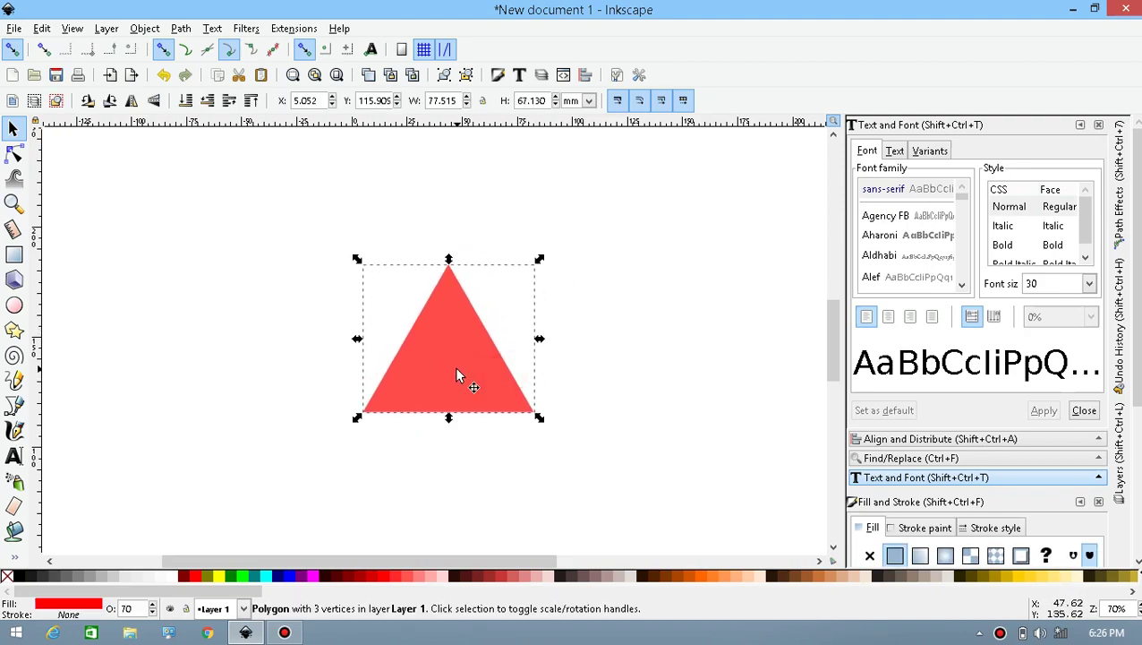
{"action": "scroll", "coordinate": [1062, 504], "scroll_direction": "down", "scroll_amount": 3}
{"action": "scroll", "coordinate": [1063, 504], "scroll_direction": "down", "scroll_amount": 3}
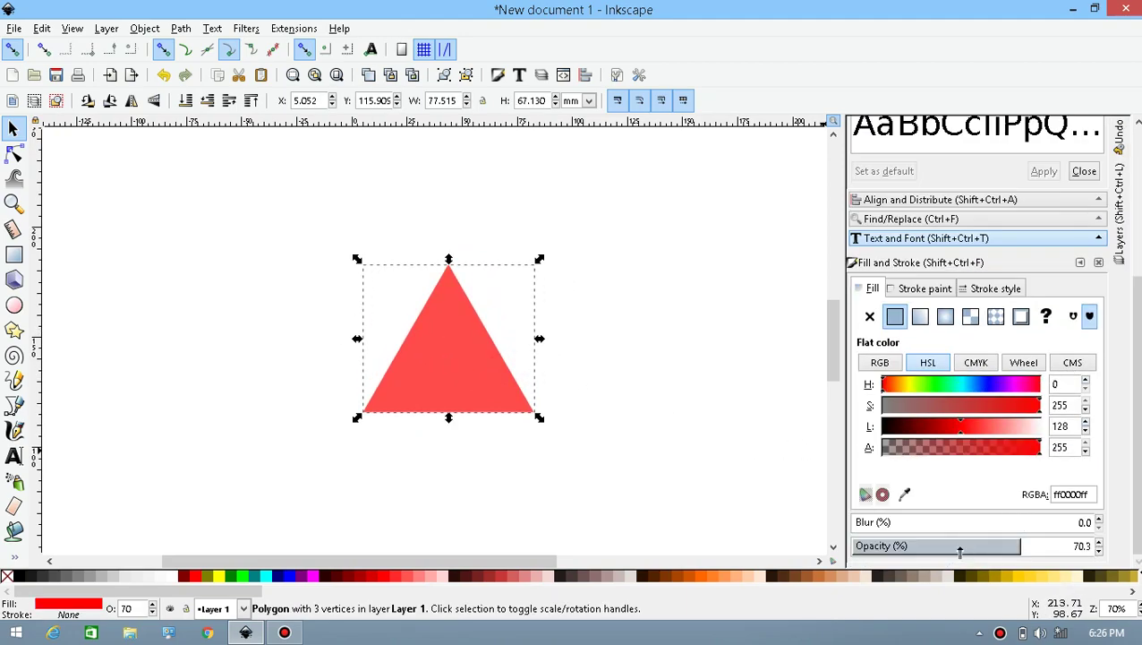
{"action": "left_click_drag", "start_coordinate": [1020, 548], "coordinate": [1109, 555]}
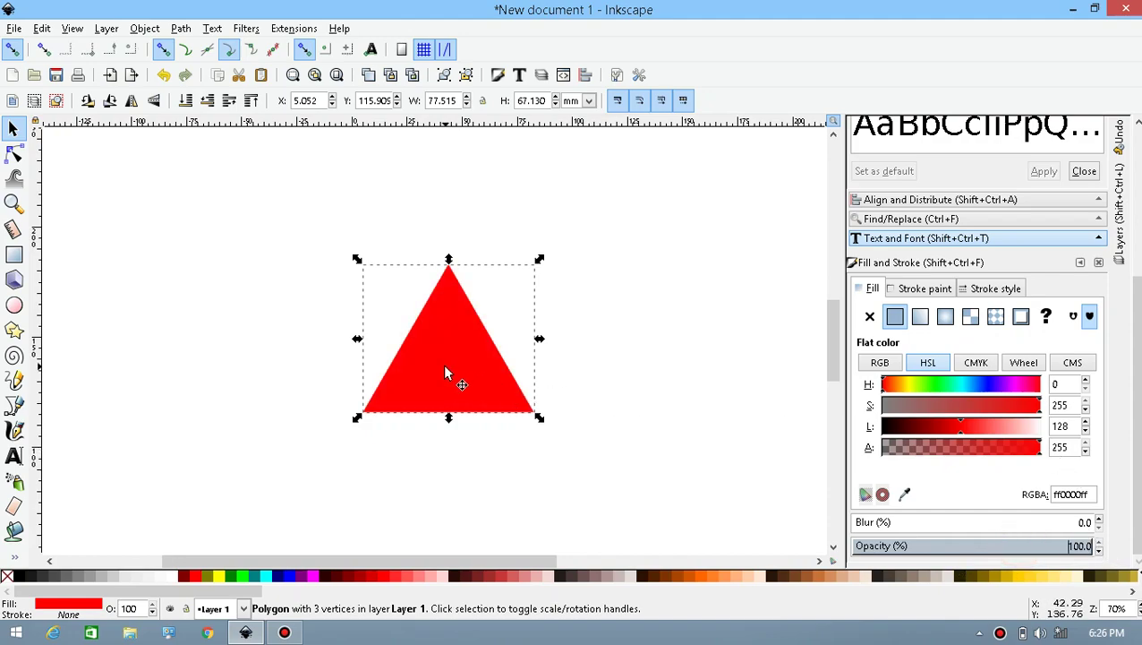
Fill the triangle aqua and nudge it left to reveal the red copy behind
{"action": "left_click", "coordinate": [265, 576]}
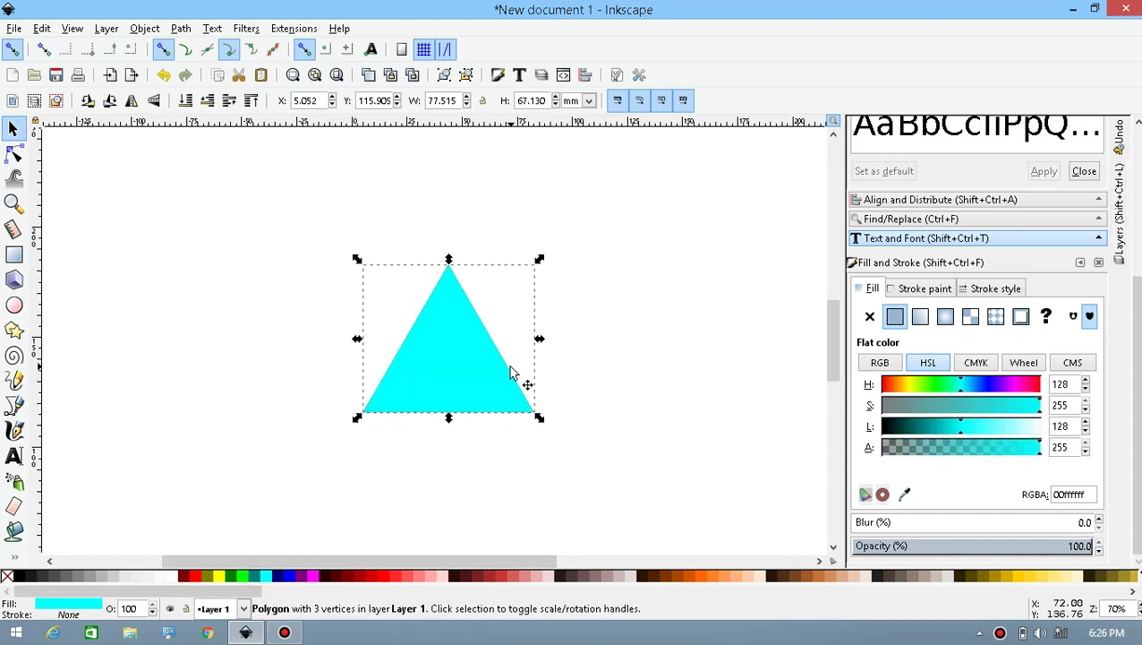
{"action": "left_click", "coordinate": [481, 388]}
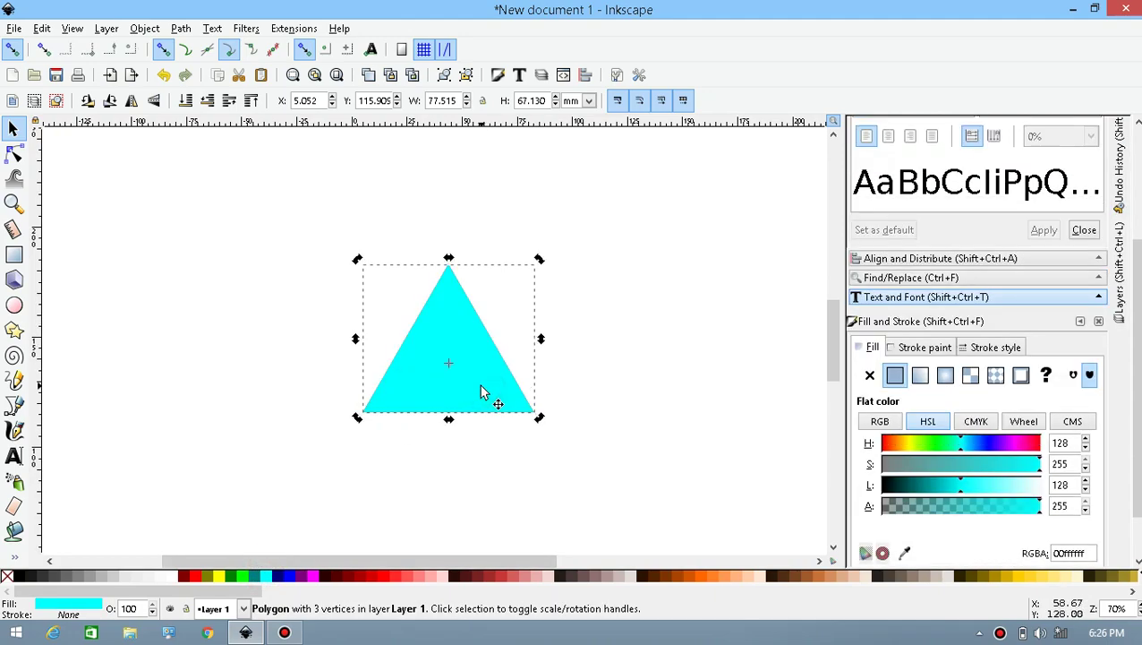
{"action": "key", "text": "Left"}
{"action": "key", "text": "Left"}
{"action": "key", "text": "Left"}
{"action": "key", "text": "Left"}
{"action": "key", "text": "Left"}
{"action": "key", "text": "Left"}
{"action": "key", "text": "Left"}
{"action": "key", "text": "Left"}
{"action": "key", "text": "Left"}
{"action": "key", "text": "Left"}
{"action": "key", "text": "Left"}
{"action": "key", "text": "Left"}
{"action": "key", "text": "Left"}
{"action": "key", "text": "Left"}
{"action": "key", "text": "Left"}
{"action": "key", "text": "Left"}
{"action": "key", "text": "Left"}
{"action": "key", "text": "Left"}
{"action": "key", "text": "Left"}
{"action": "key", "text": "Left"}
{"action": "key", "text": "Left"}
{"action": "key", "text": "Left"}
{"action": "key", "text": "Left"}
{"action": "key", "text": "Left"}
{"action": "key", "text": "Left"}
{"action": "key", "text": "Left"}
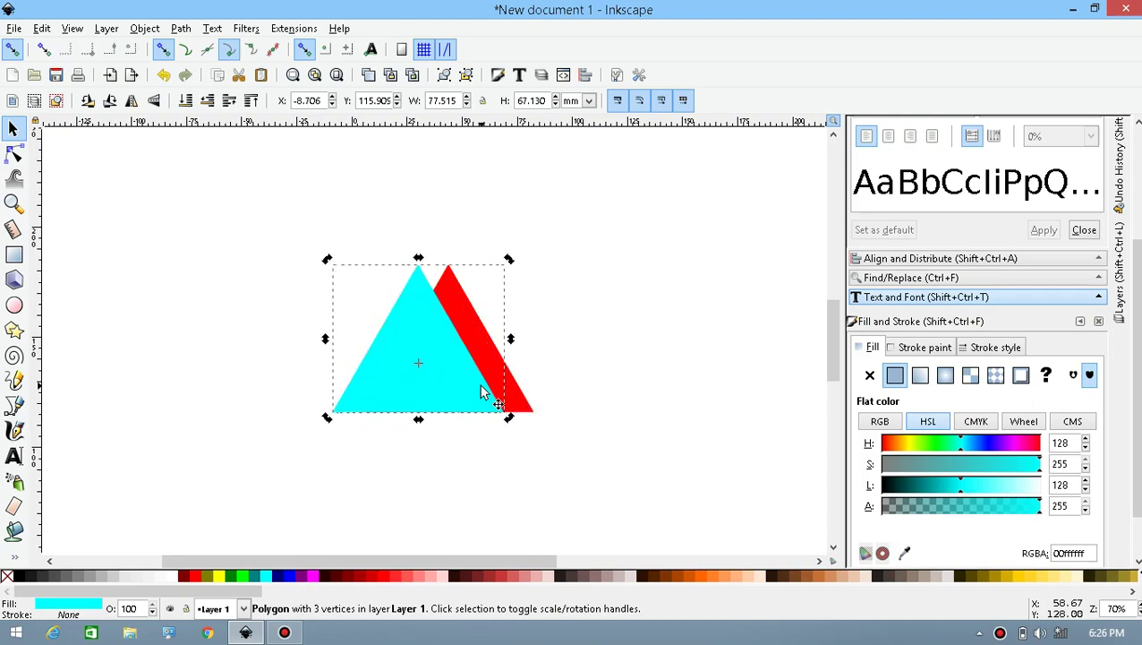
Undo the stray move and colour the front triangle lime green
{"action": "left_click_drag", "start_coordinate": [494, 370], "coordinate": [432, 386]}
{"action": "key", "text": "ctrl+z"}
{"action": "key", "text": "ctrl+z"}
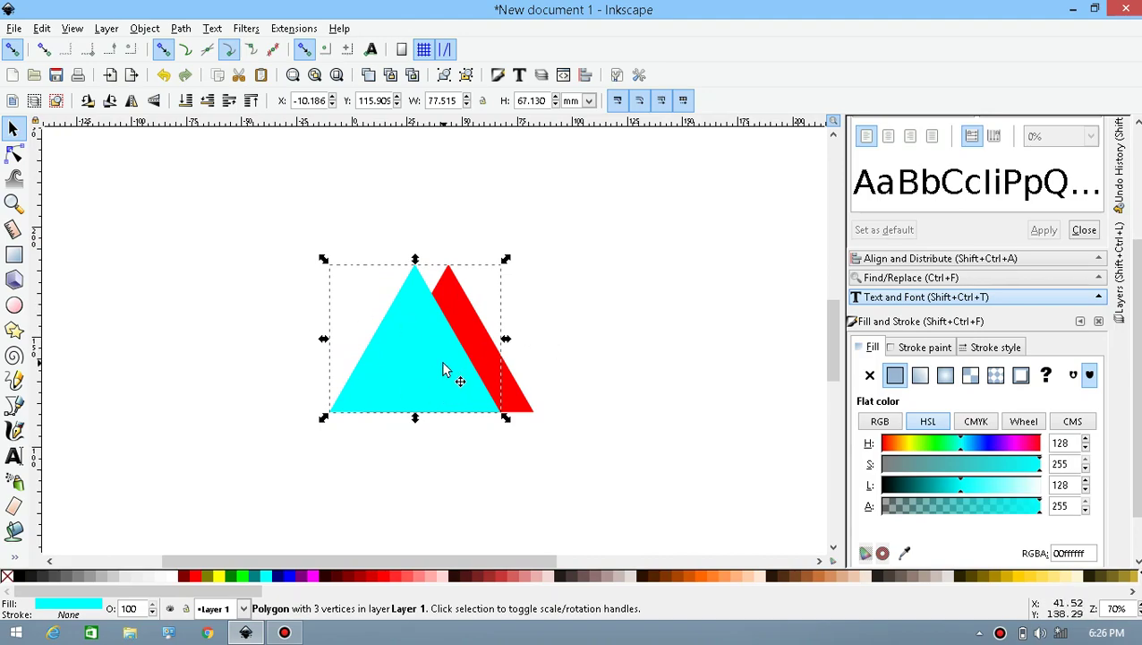
{"action": "key", "text": "ctrl"}
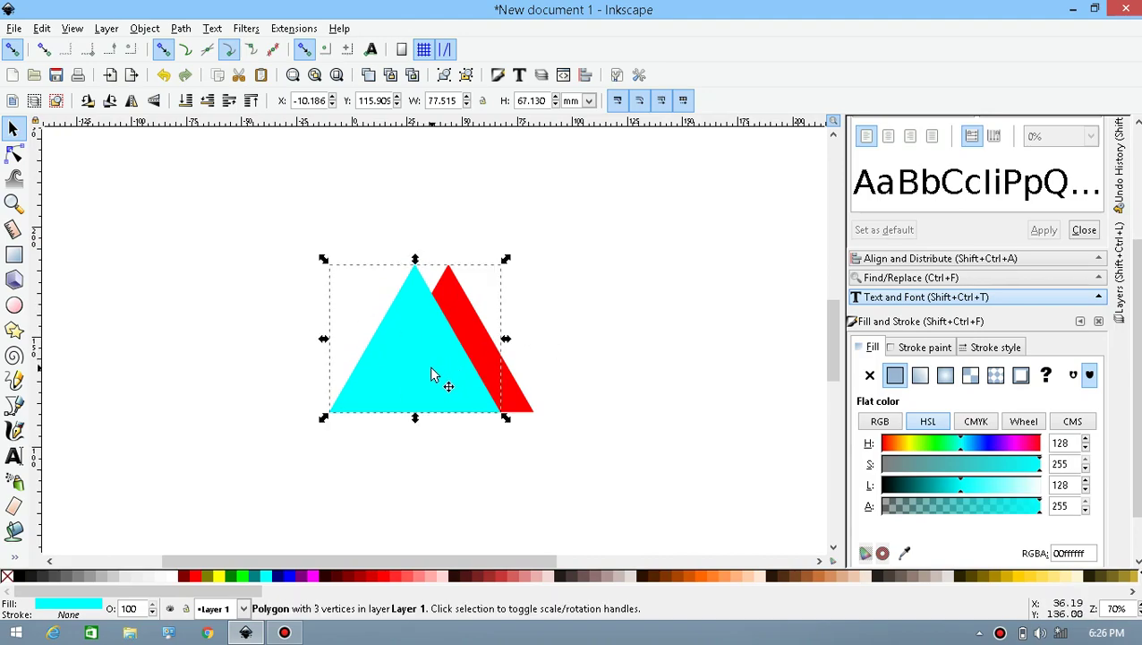
{"action": "left_click", "coordinate": [239, 576]}
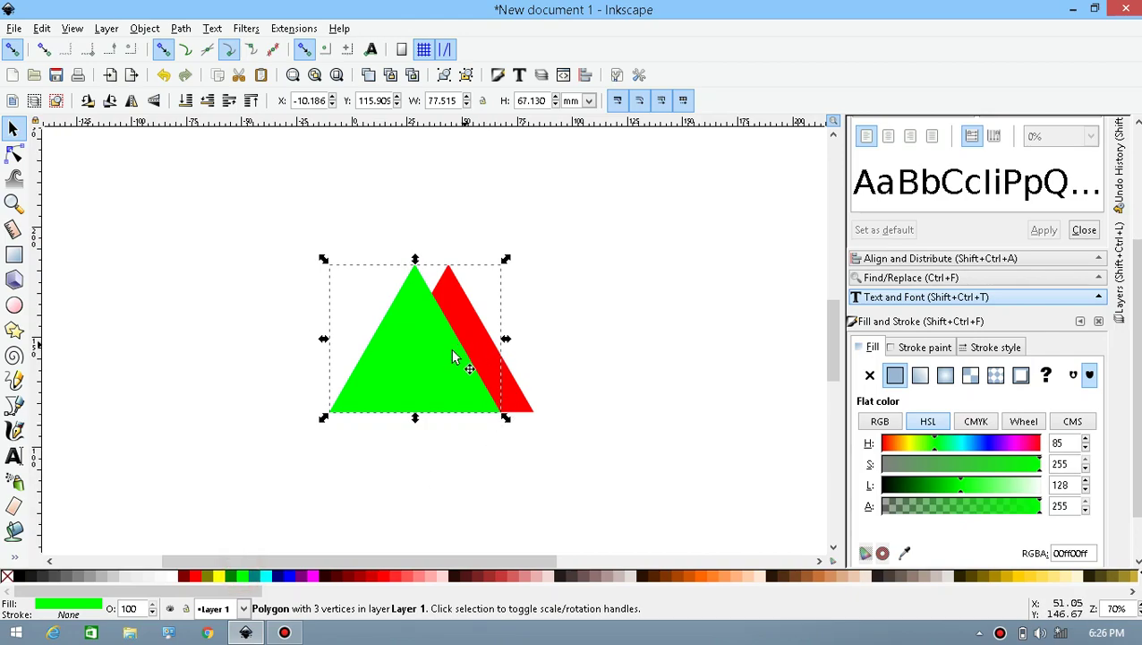
Enable snapping to path intersections and lower the green triangle until its corners meet the others
{"action": "left_click", "coordinate": [201, 52]}
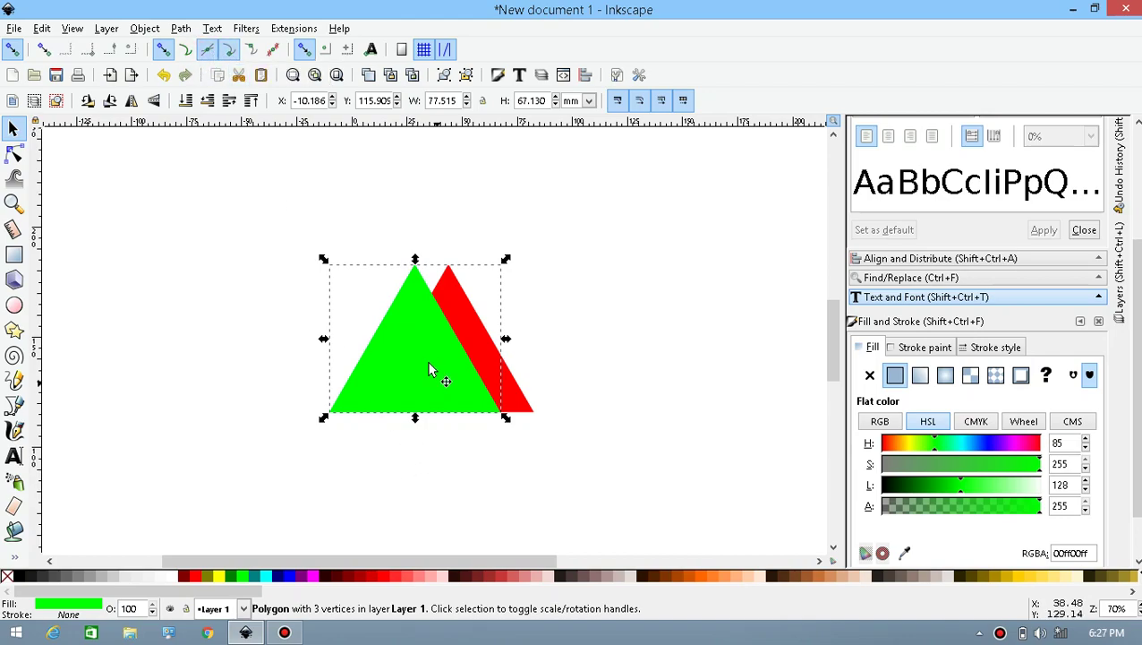
{"action": "double_click", "coordinate": [429, 365]}
{"action": "left_click", "coordinate": [12, 128]}
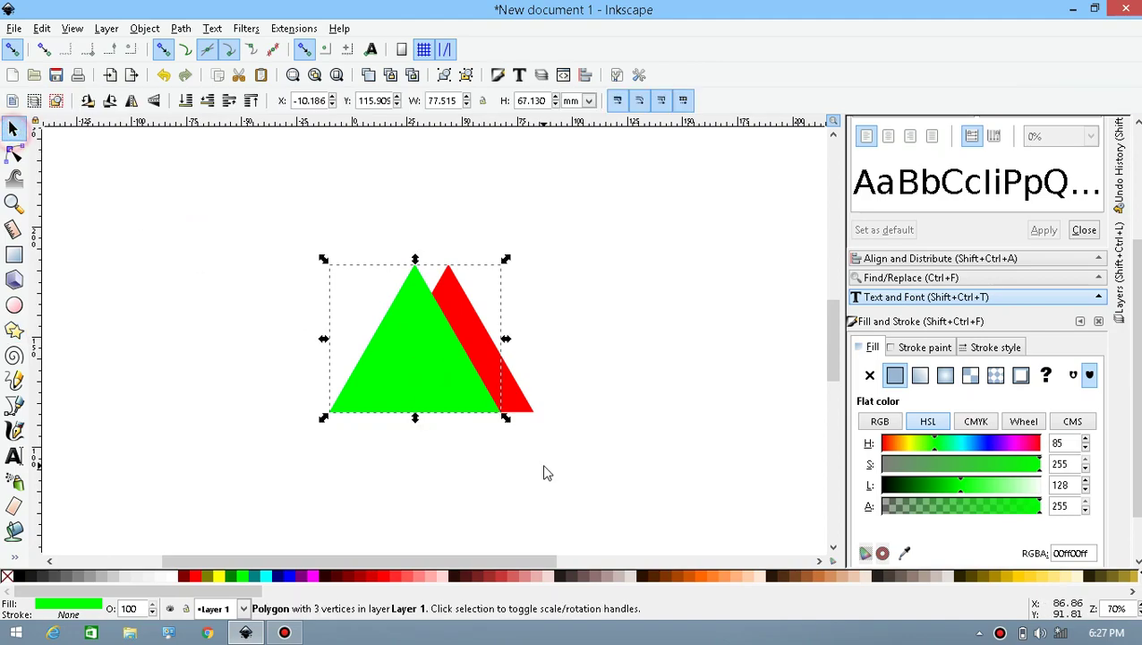
{"action": "left_click_drag", "start_coordinate": [442, 360], "coordinate": [480, 440]}
{"action": "left_click", "coordinate": [689, 390]}
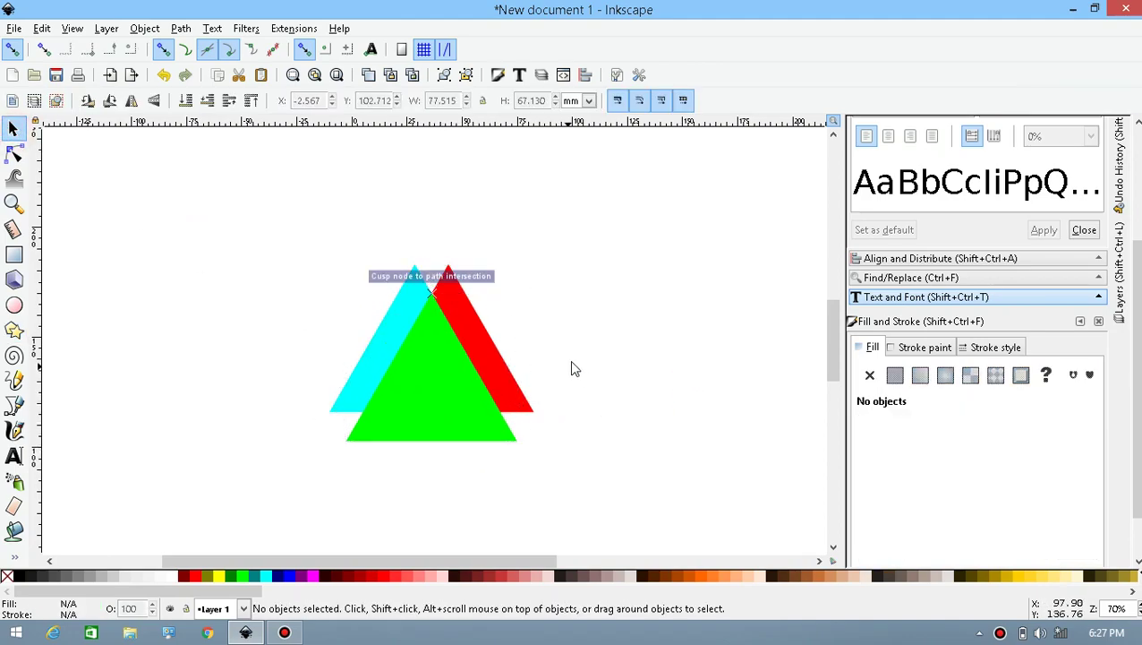
Trace a closed six-node outline around the triangles' outer corners with the Bezier tool
{"action": "key", "text": "b"}
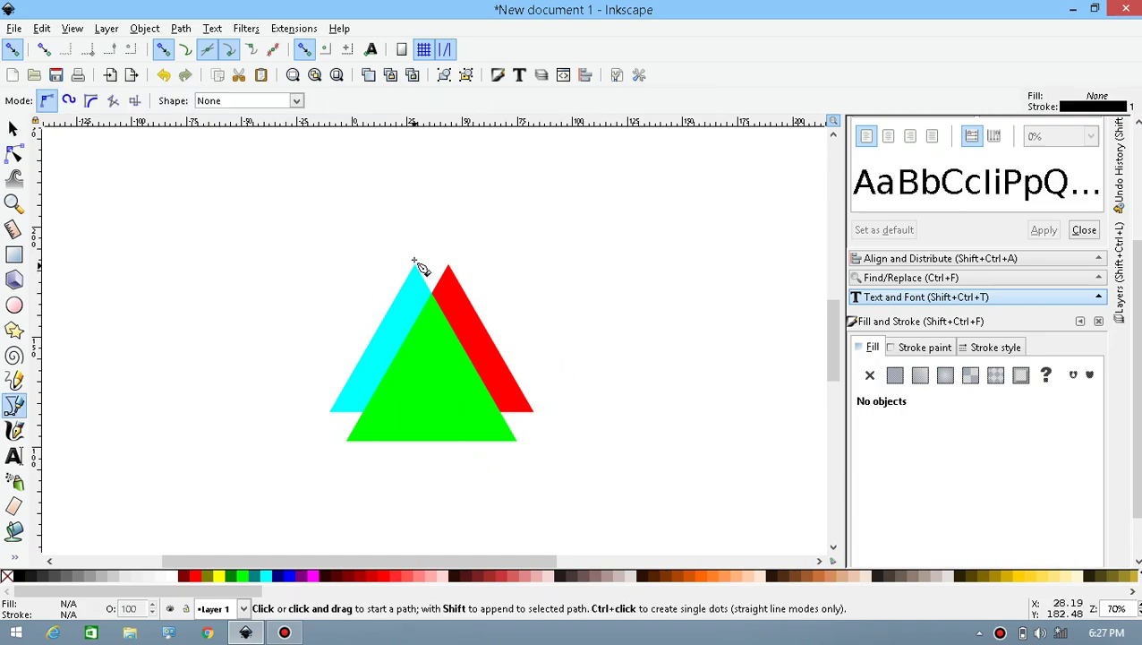
{"action": "left_click", "coordinate": [448, 265]}
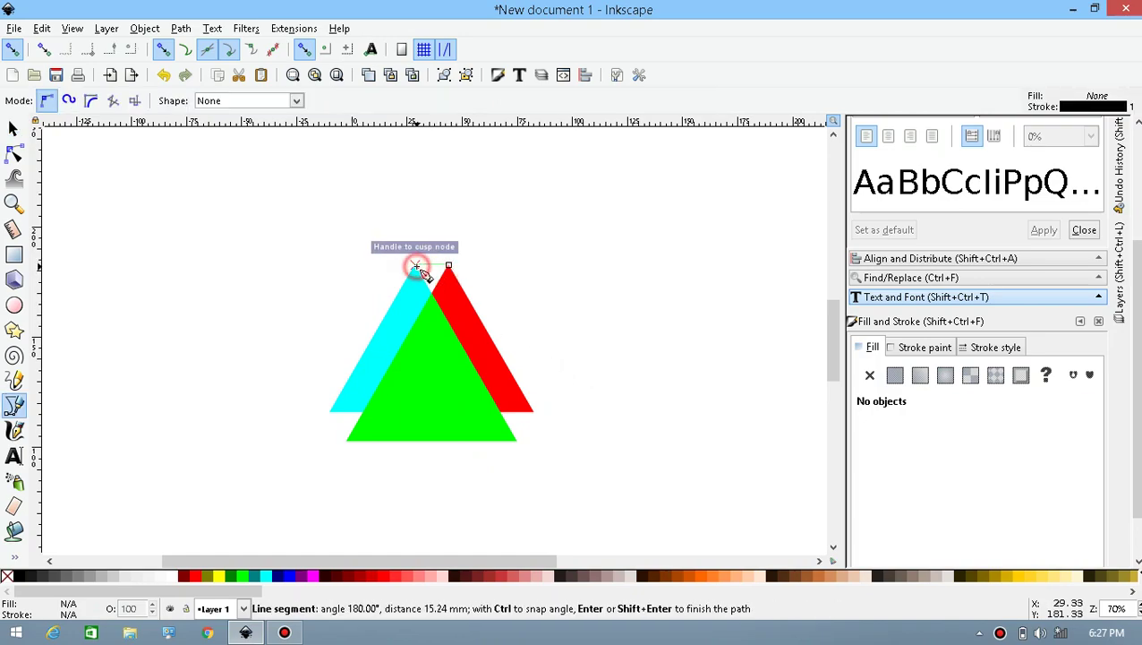
{"action": "left_click", "coordinate": [416, 267]}
{"action": "left_click", "coordinate": [332, 411]}
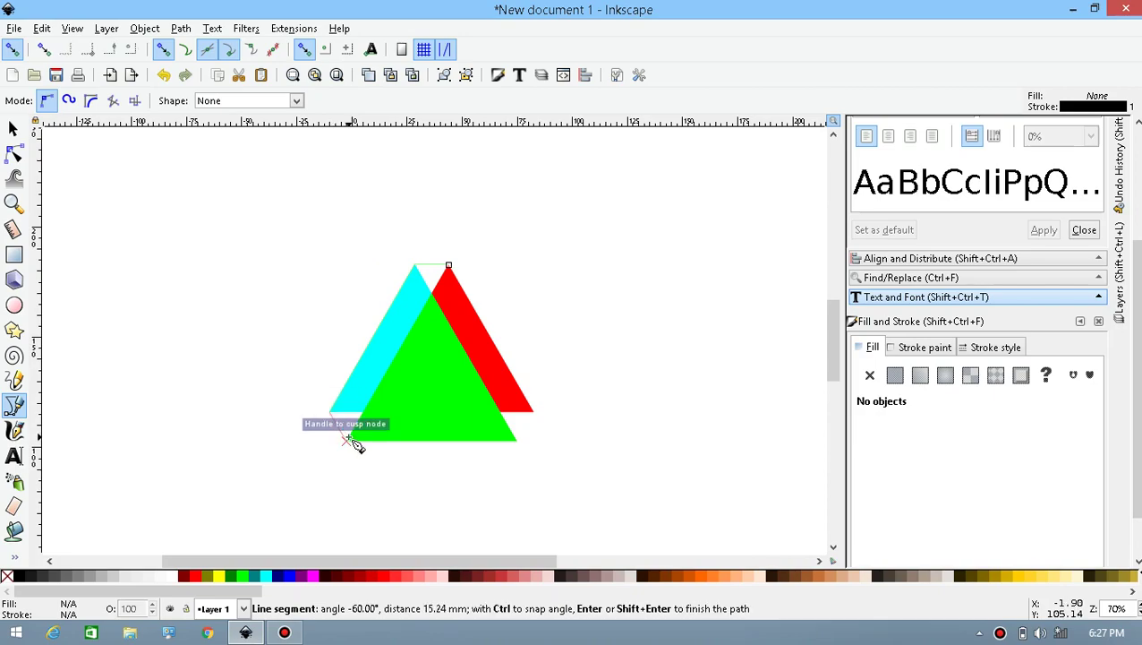
{"action": "left_click", "coordinate": [347, 438]}
{"action": "left_click", "coordinate": [517, 439]}
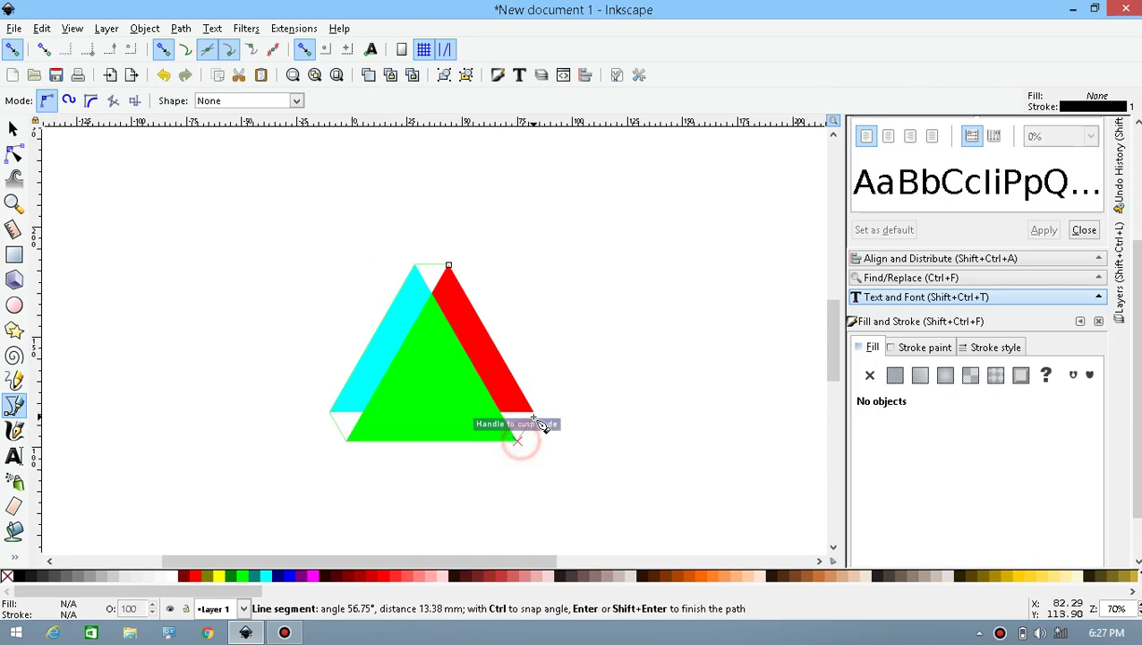
{"action": "left_click", "coordinate": [535, 415]}
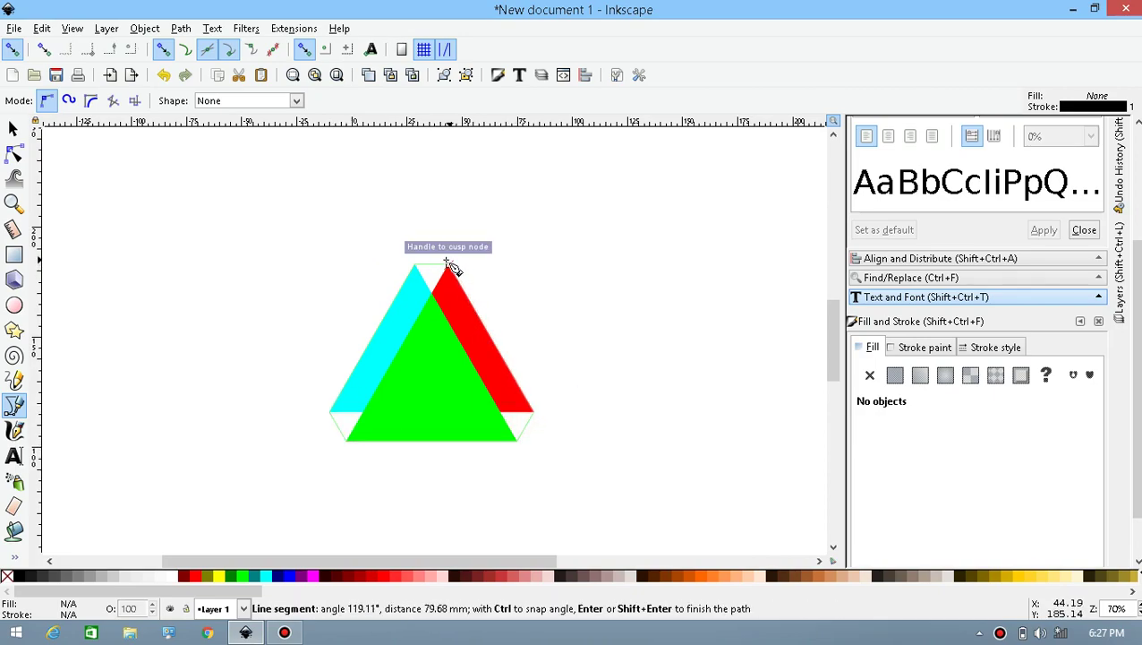
{"action": "left_click", "coordinate": [447, 264]}
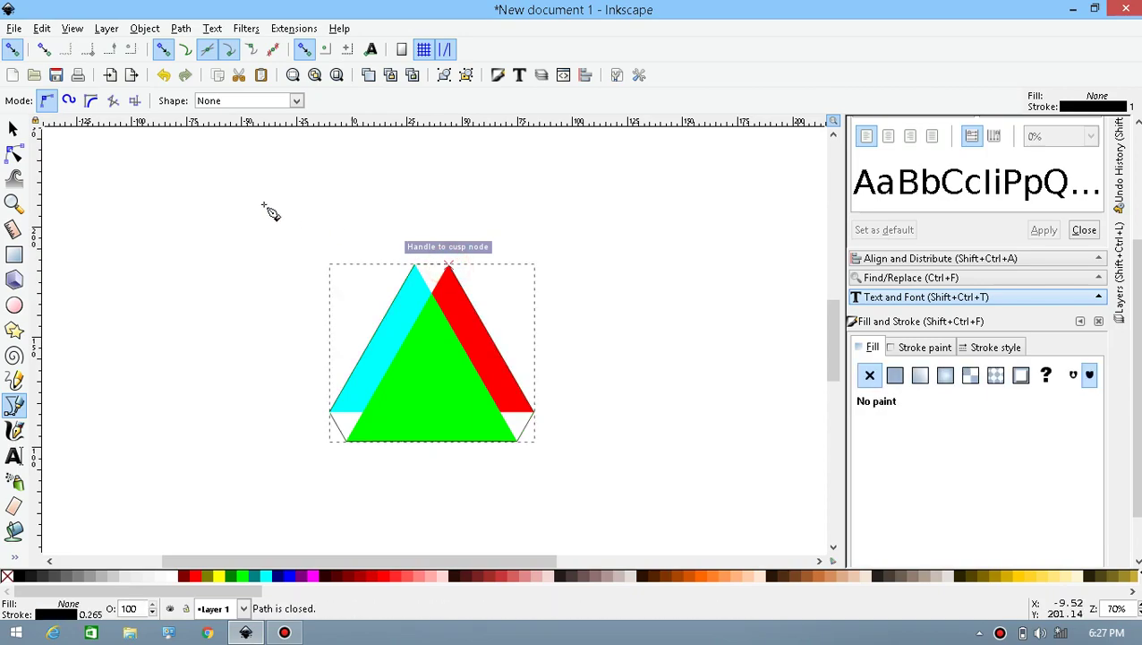
{"action": "left_click", "coordinate": [444, 338]}
{"action": "right_click", "coordinate": [164, 233]}
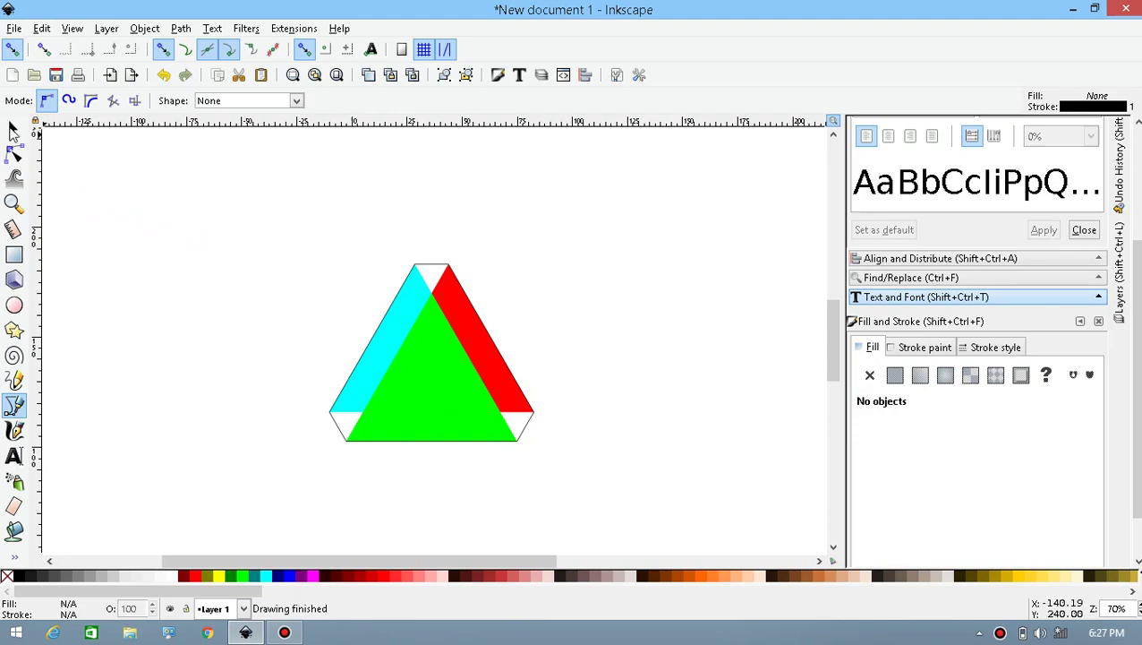
Delete the green, aqua and red triangles, then select the remaining outline
{"action": "left_click", "coordinate": [14, 131]}
{"action": "left_click", "coordinate": [444, 392]}
{"action": "key", "text": "Delete"}
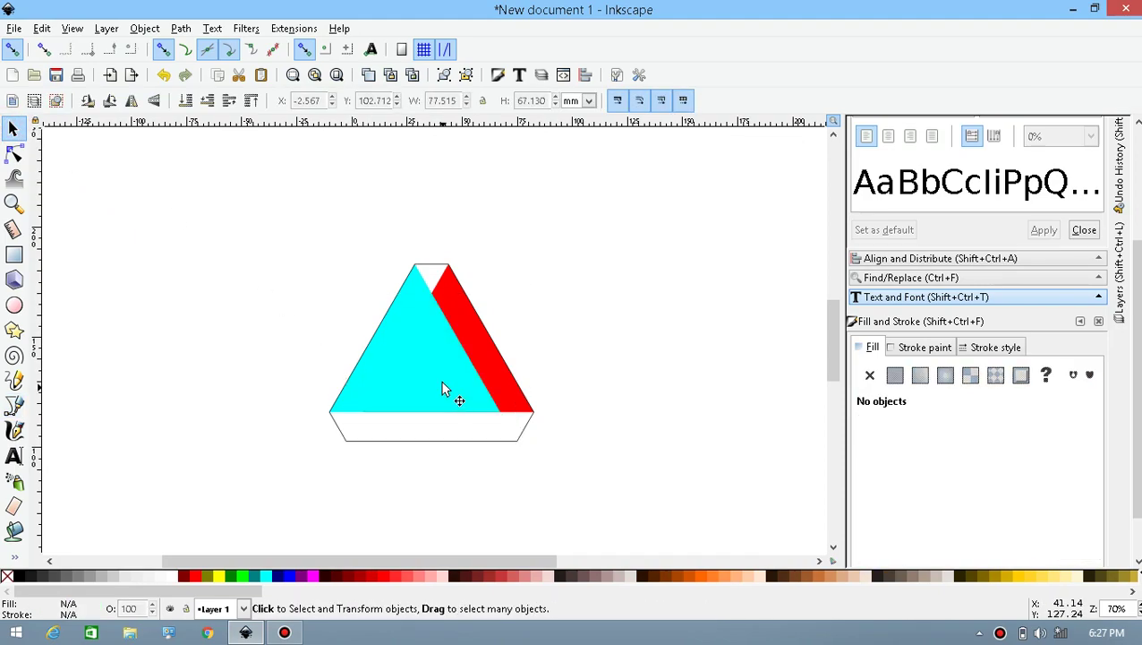
{"action": "left_click", "coordinate": [453, 376]}
{"action": "key", "text": "Delete"}
{"action": "left_click", "coordinate": [455, 374]}
{"action": "key", "text": "Delete"}
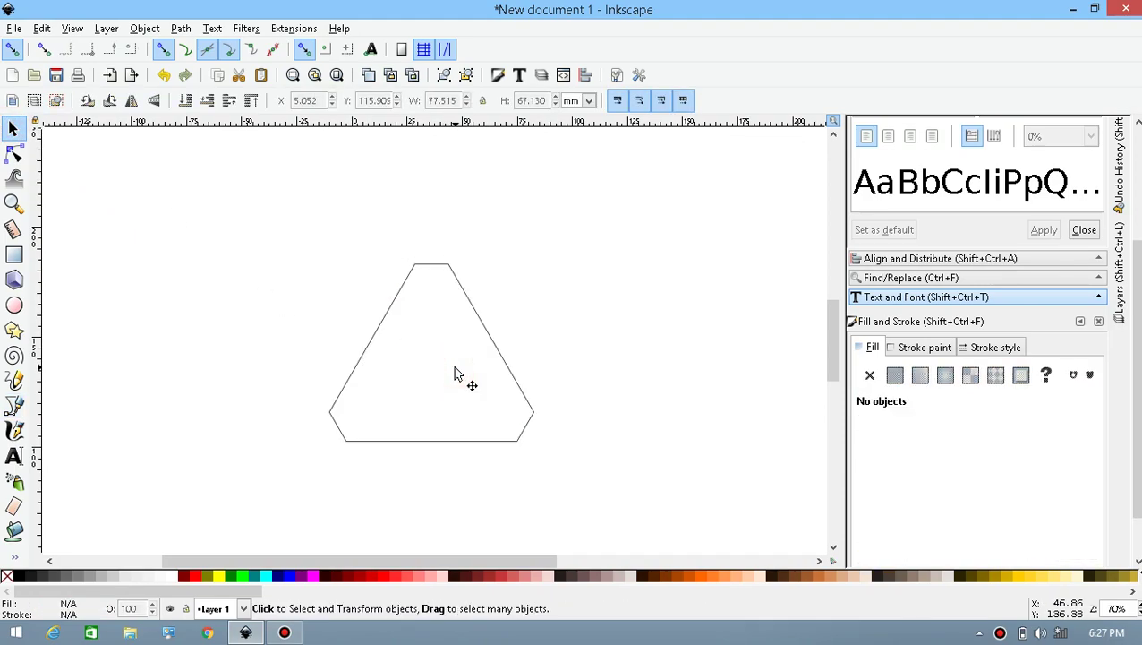
{"action": "left_click", "coordinate": [485, 328]}
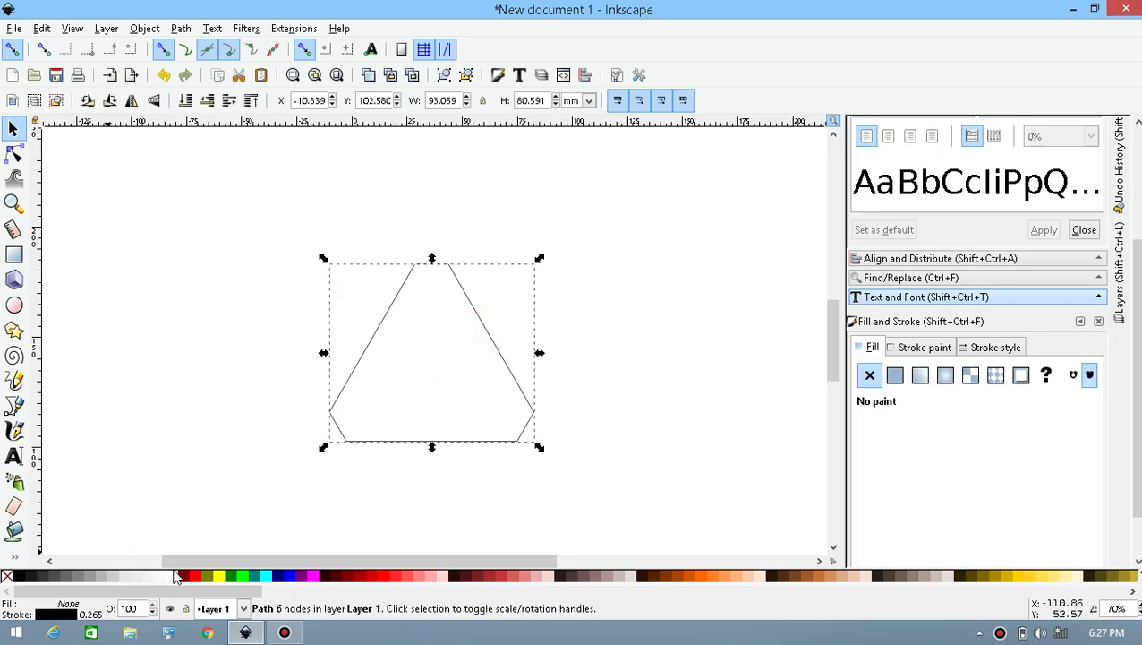
Fill the outline red and remove its stroke
{"action": "left_click", "coordinate": [242, 577]}
{"action": "left_click", "coordinate": [198, 576]}
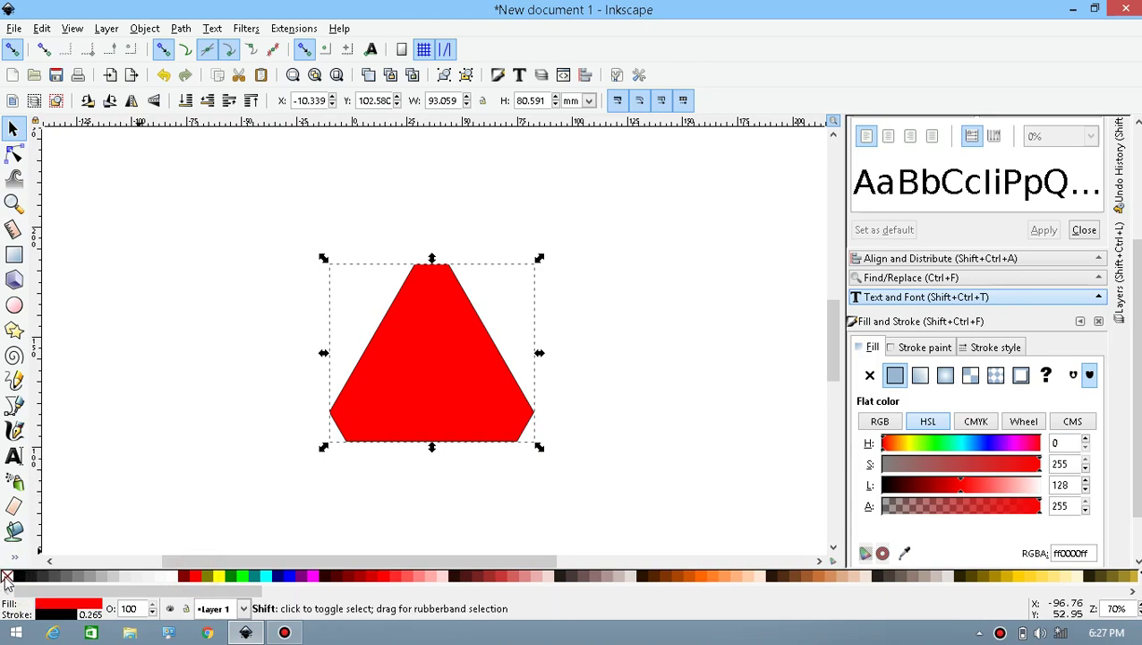
{"action": "left_click", "coordinate": [7, 580], "text": "shift"}
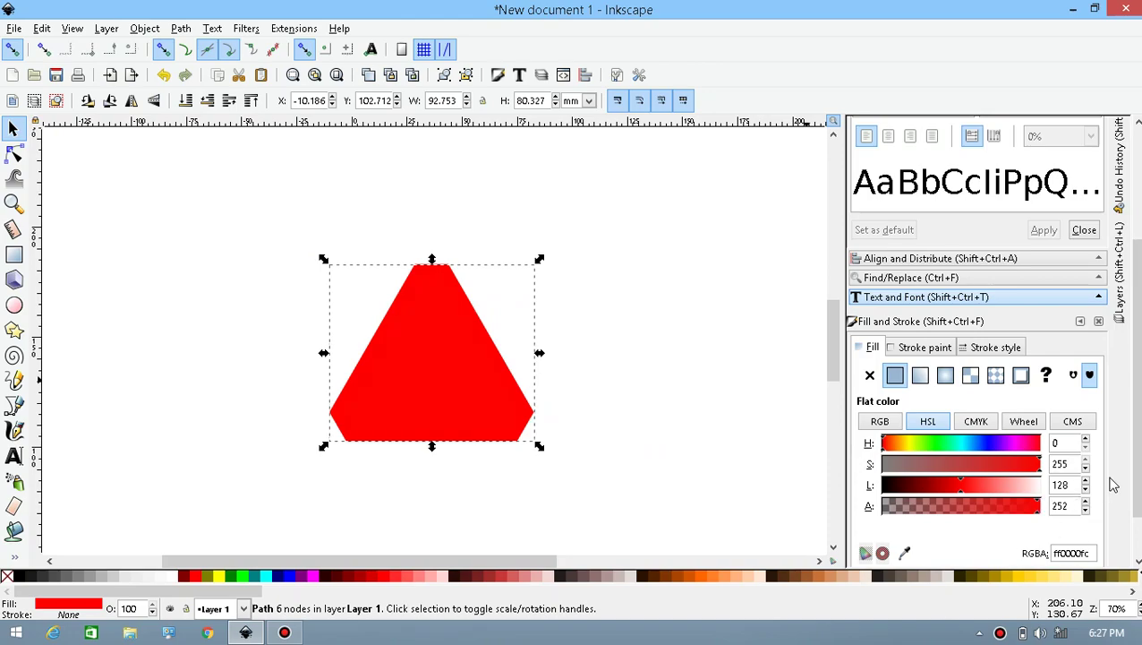
Lower the opacity to about 53% and shift a lime green copy left over it
{"action": "scroll", "coordinate": [1114, 497], "scroll_direction": "down", "scroll_amount": 2}
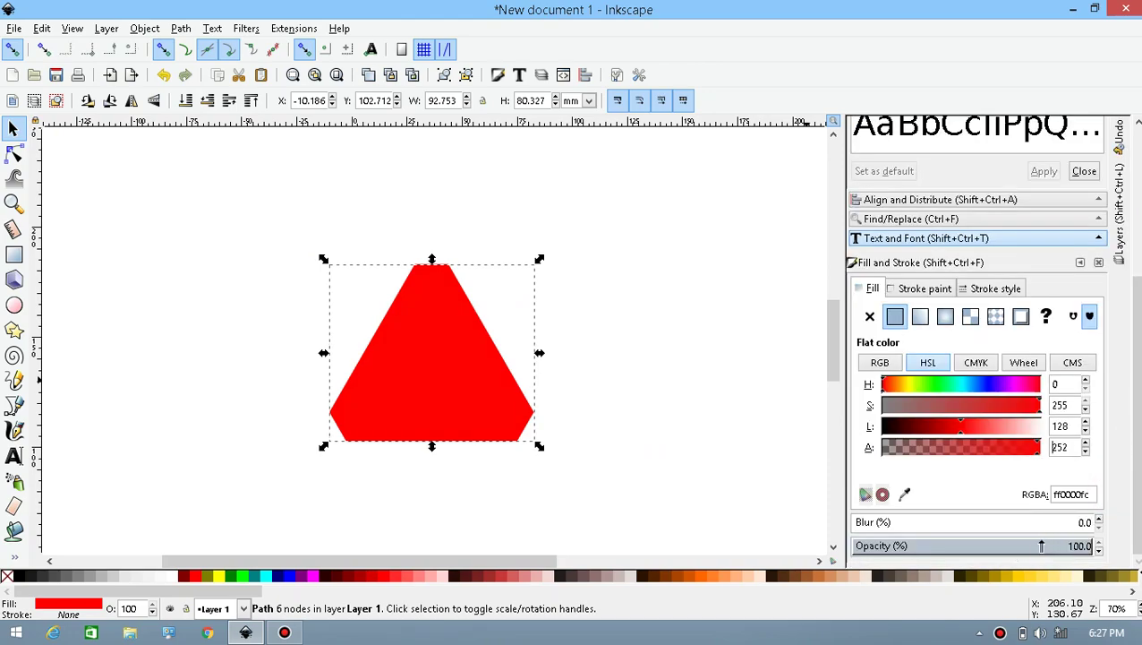
{"action": "left_click_drag", "start_coordinate": [1042, 545], "coordinate": [979, 545]}
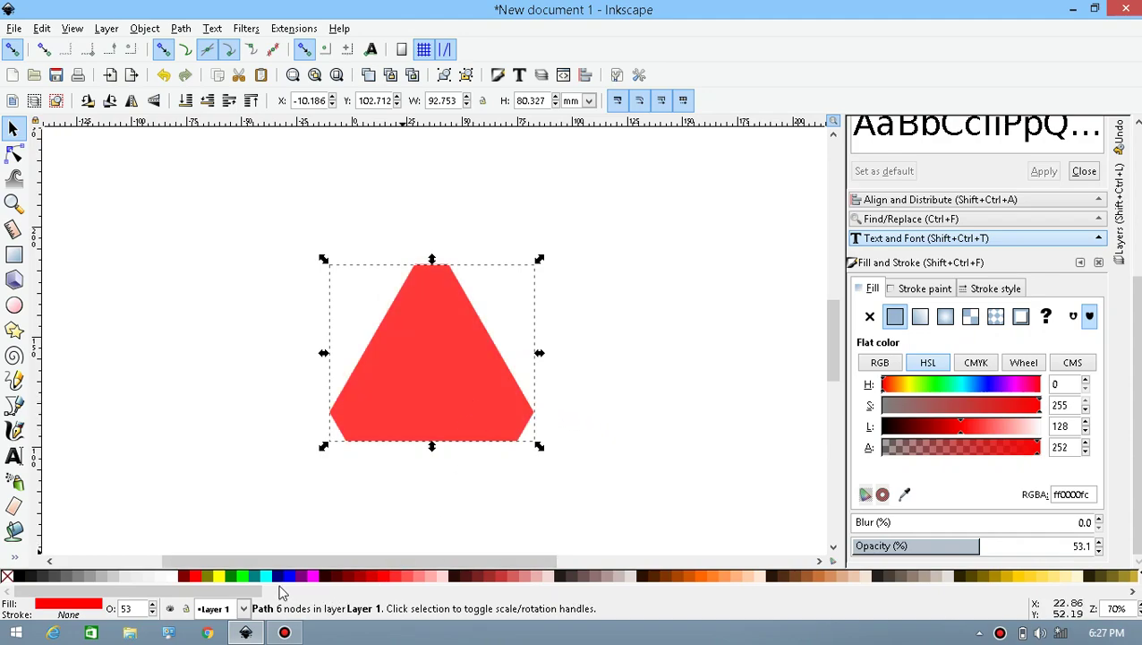
{"action": "left_click", "coordinate": [244, 574]}
{"action": "left_click_drag", "start_coordinate": [412, 399], "coordinate": [377, 395]}
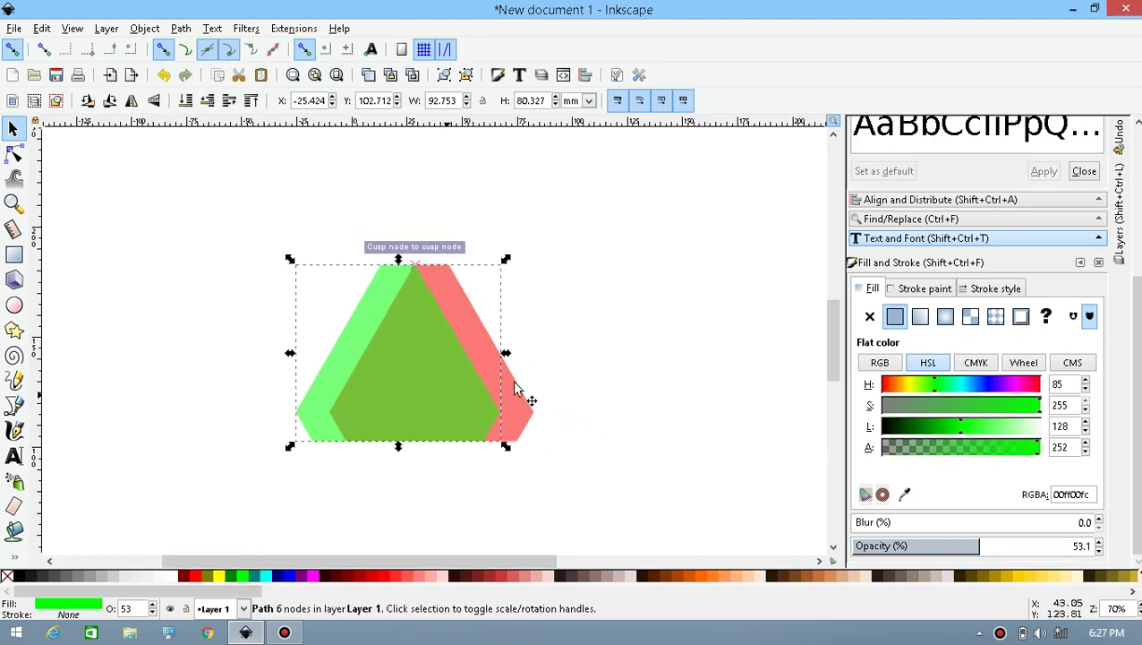
Select both overlapping triangles and apply Path > Difference to subtract the green one
{"action": "left_click", "coordinate": [637, 349]}
{"action": "left_click_drag", "start_coordinate": [605, 478], "coordinate": [228, 256]}
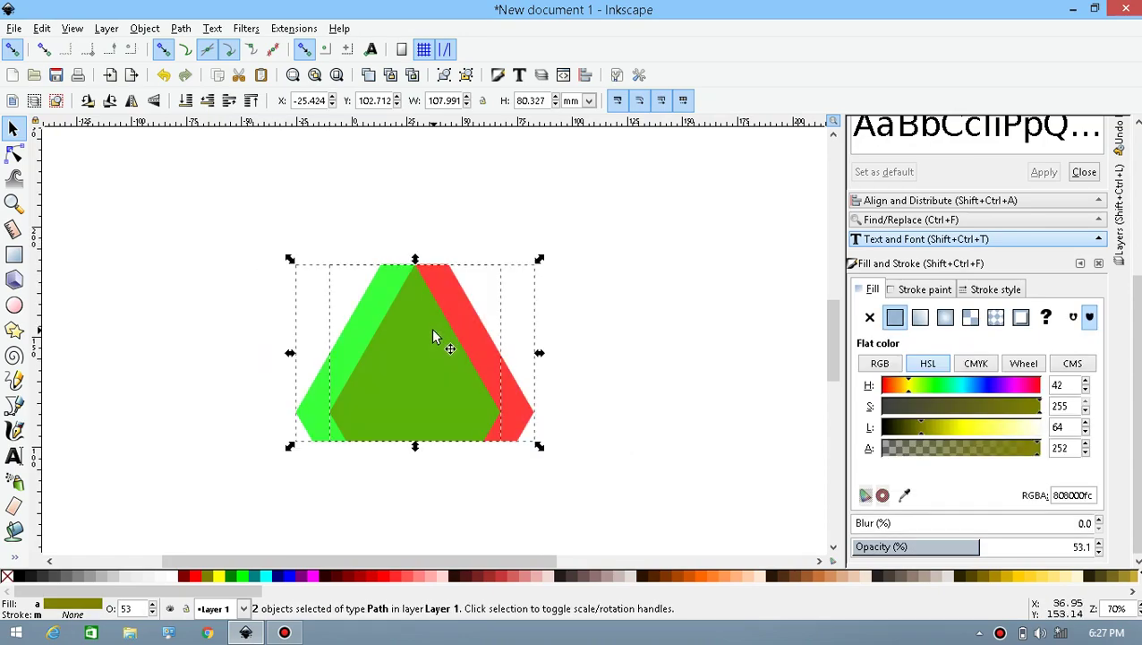
{"action": "left_click", "coordinate": [181, 28]}
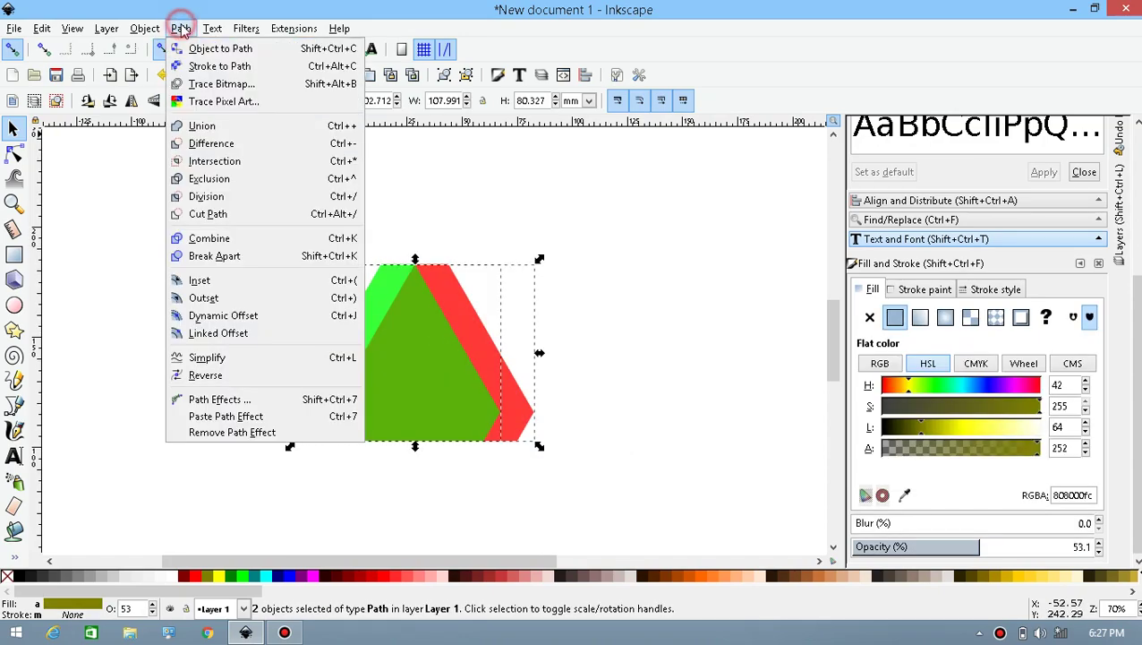
{"action": "left_click", "coordinate": [250, 143]}
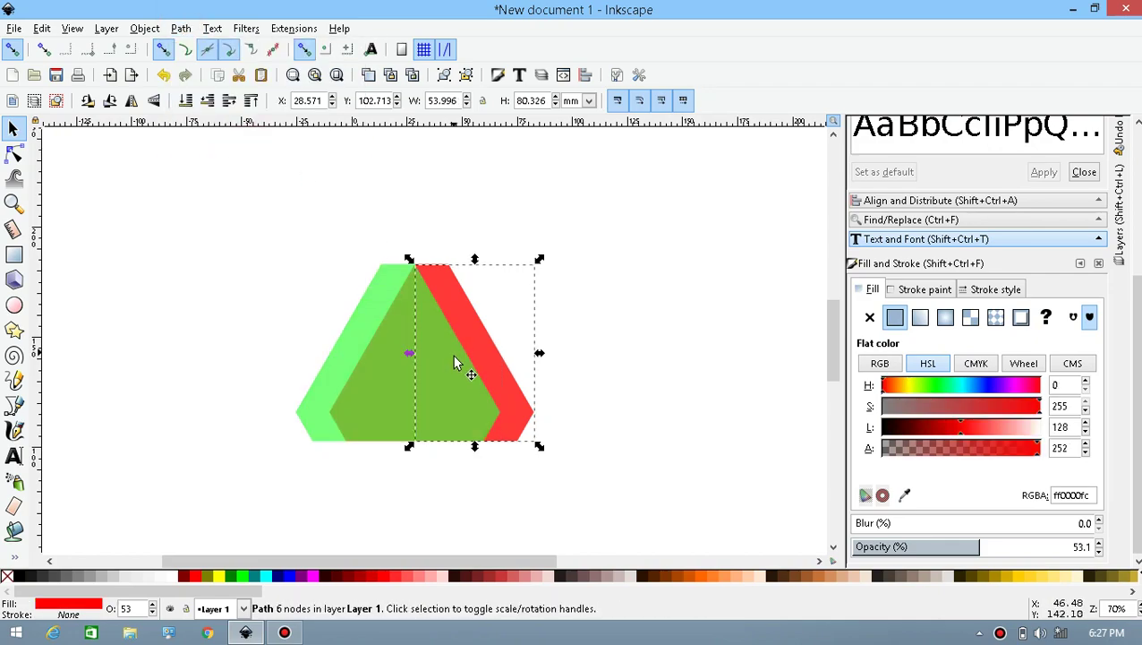
Colour the leftover strip navy
{"action": "left_click", "coordinate": [295, 575]}
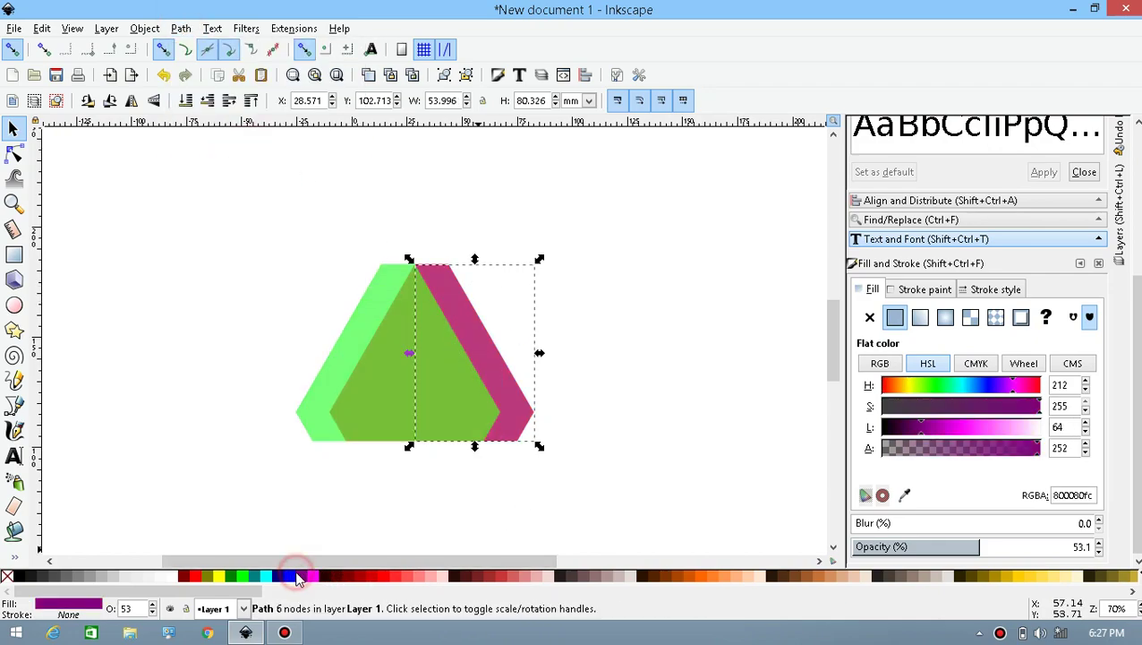
{"action": "left_click", "coordinate": [267, 574]}
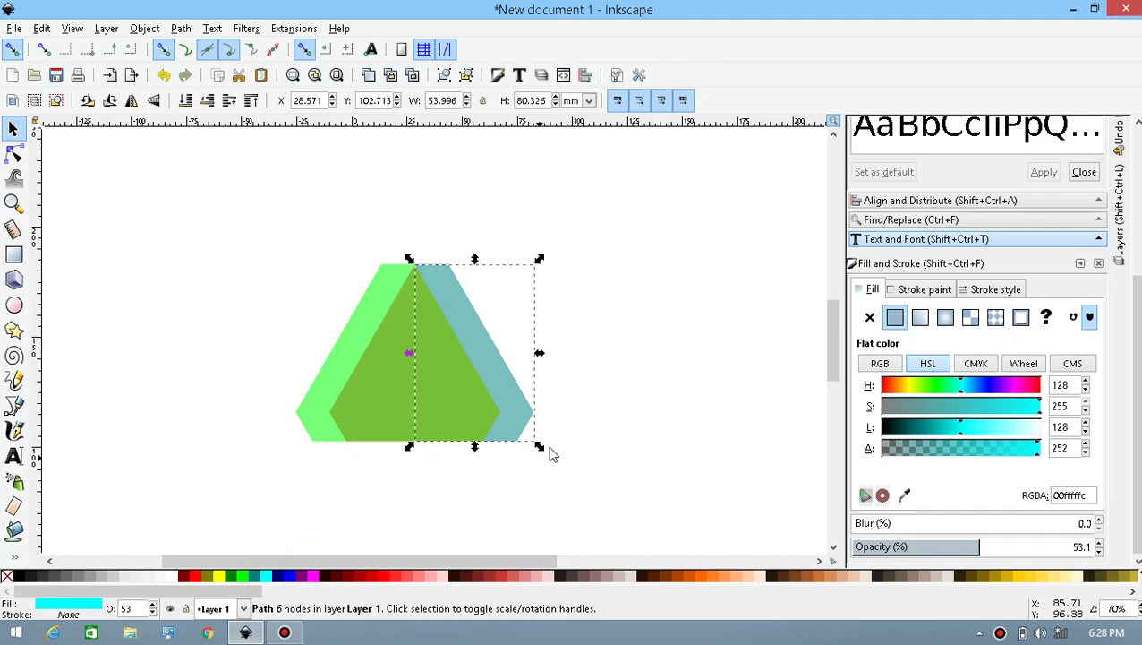
{"action": "left_click", "coordinate": [283, 574]}
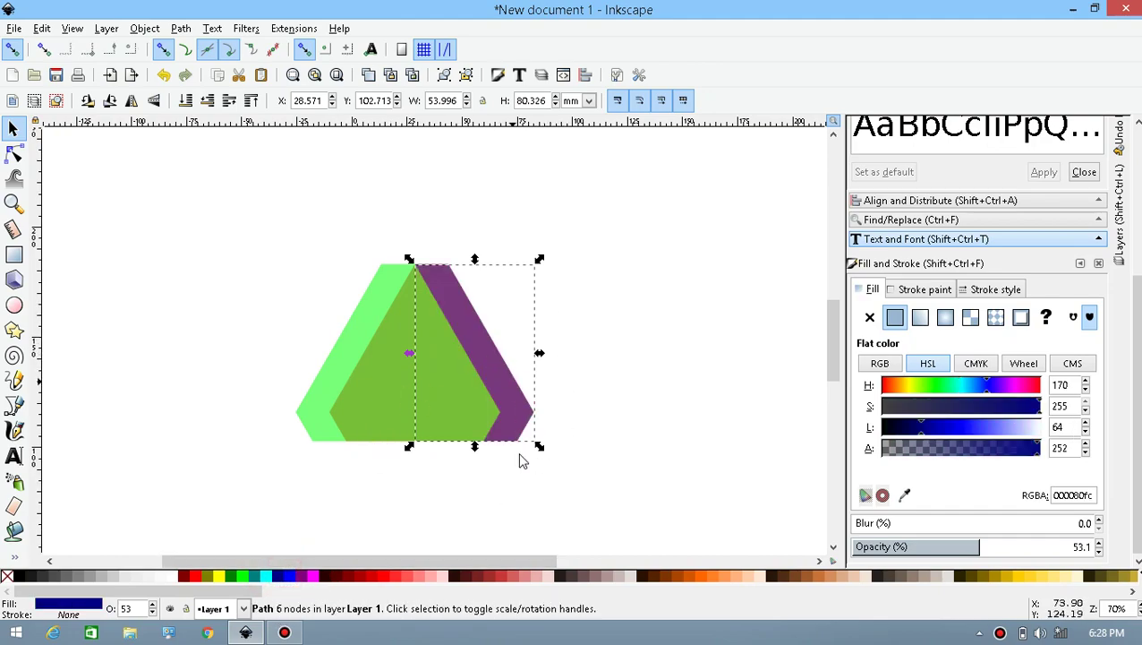
{"action": "left_click", "coordinate": [591, 415]}
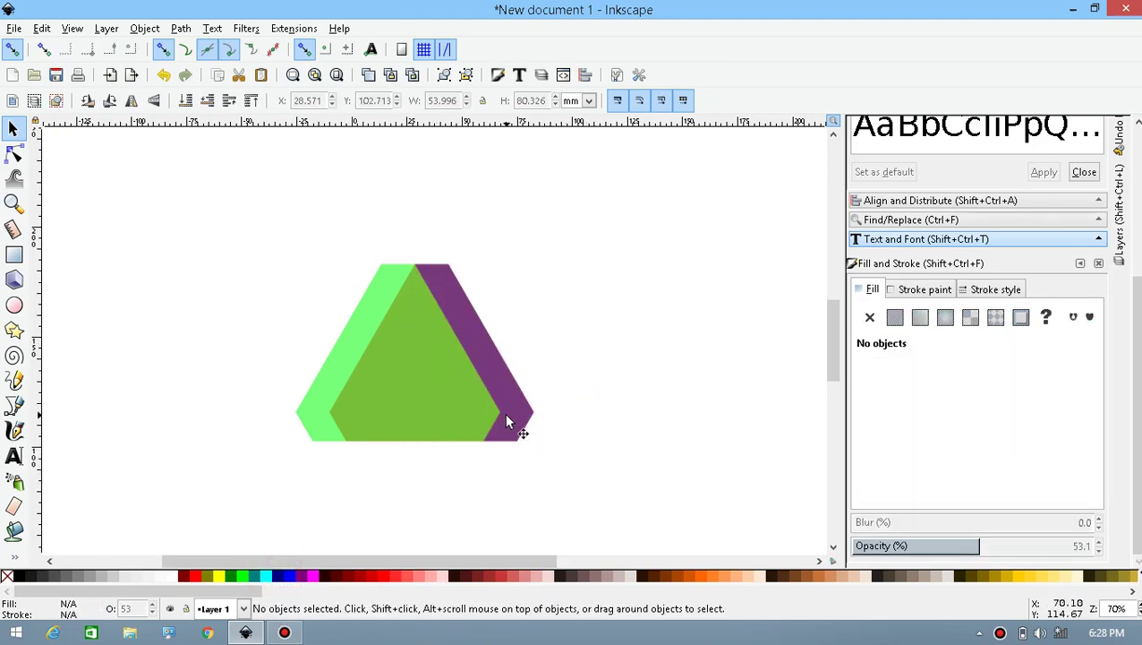
Draw a closed cutting shape over the strip's bottom end with the Bezier tool
{"action": "key", "text": "b"}
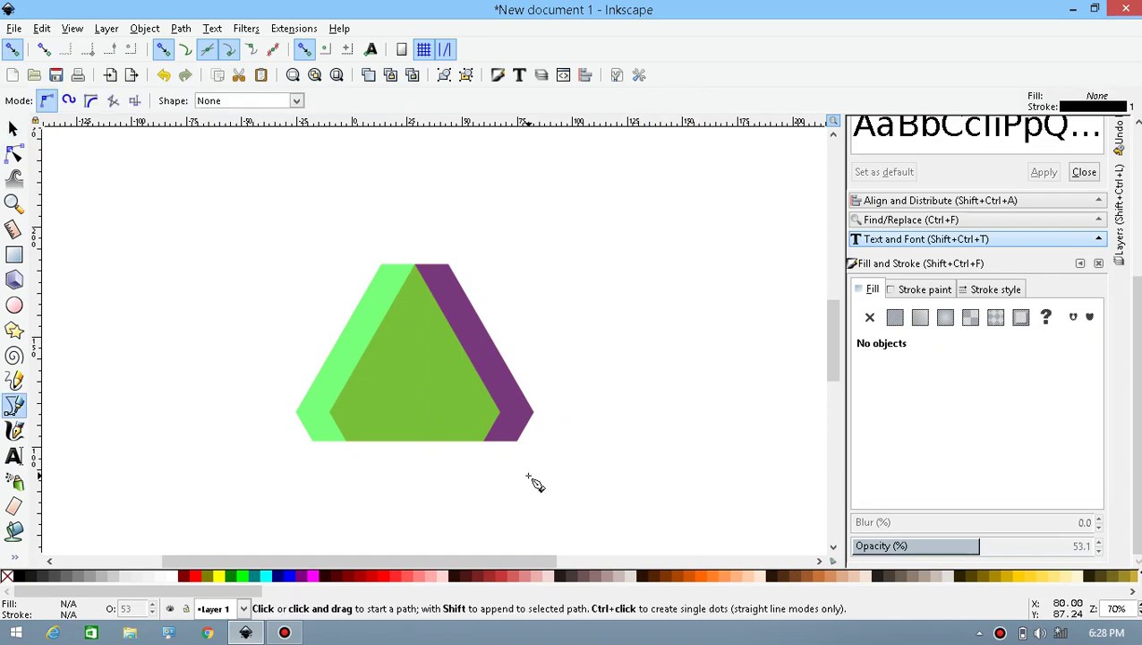
{"action": "left_click", "coordinate": [534, 414]}
{"action": "left_click", "coordinate": [498, 413]}
{"action": "left_click", "coordinate": [452, 428]}
{"action": "left_click", "coordinate": [440, 474]}
{"action": "left_click", "coordinate": [474, 505]}
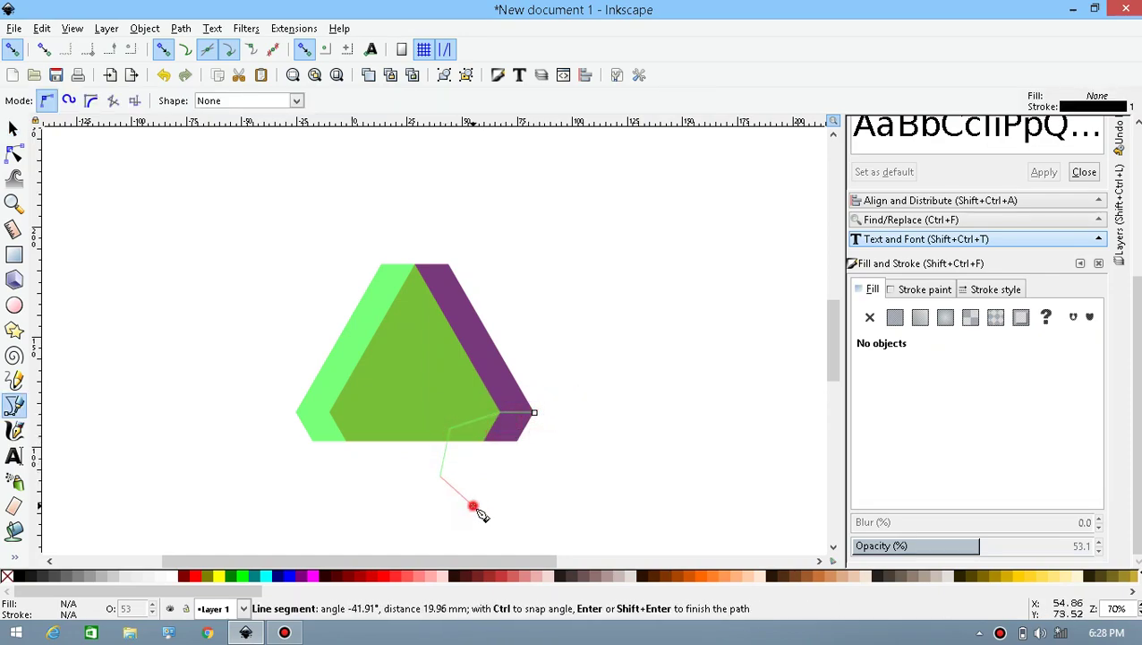
{"action": "mouse_move", "coordinate": [573, 481]}
{"action": "left_mouse_down"}
{"action": "mouse_move", "coordinate": [565, 420]}
{"action": "mouse_move", "coordinate": [541, 414]}
{"action": "left_mouse_up"}
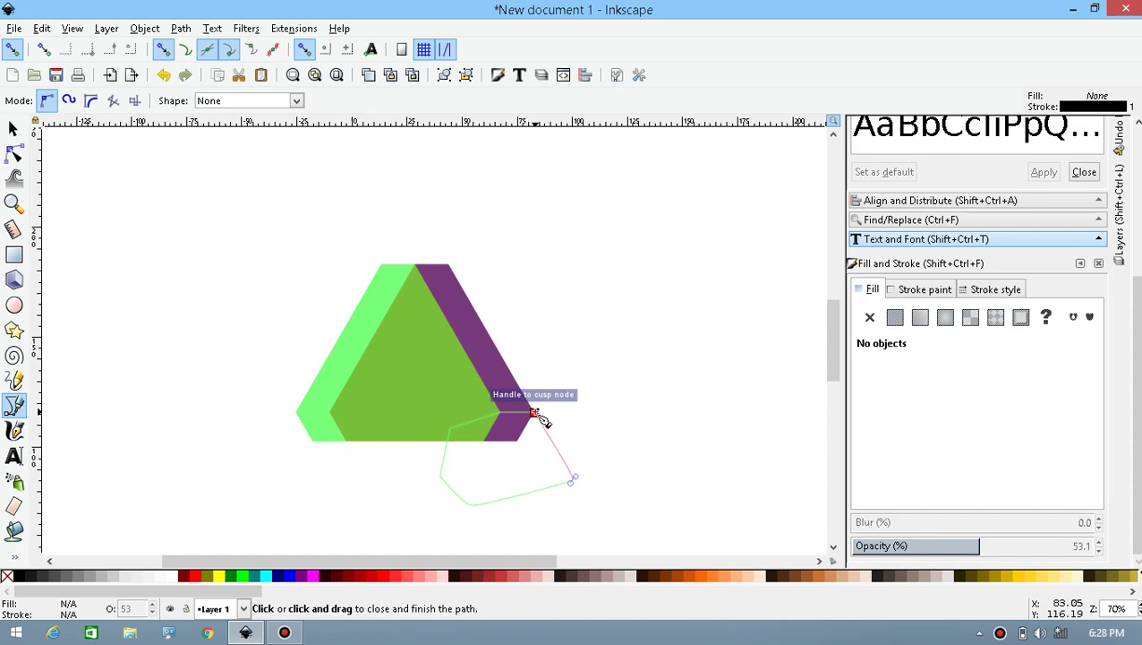
{"action": "left_click", "coordinate": [535, 413]}
Select the cutting shape and strip together and apply Path > Difference
{"action": "left_click", "coordinate": [14, 128]}
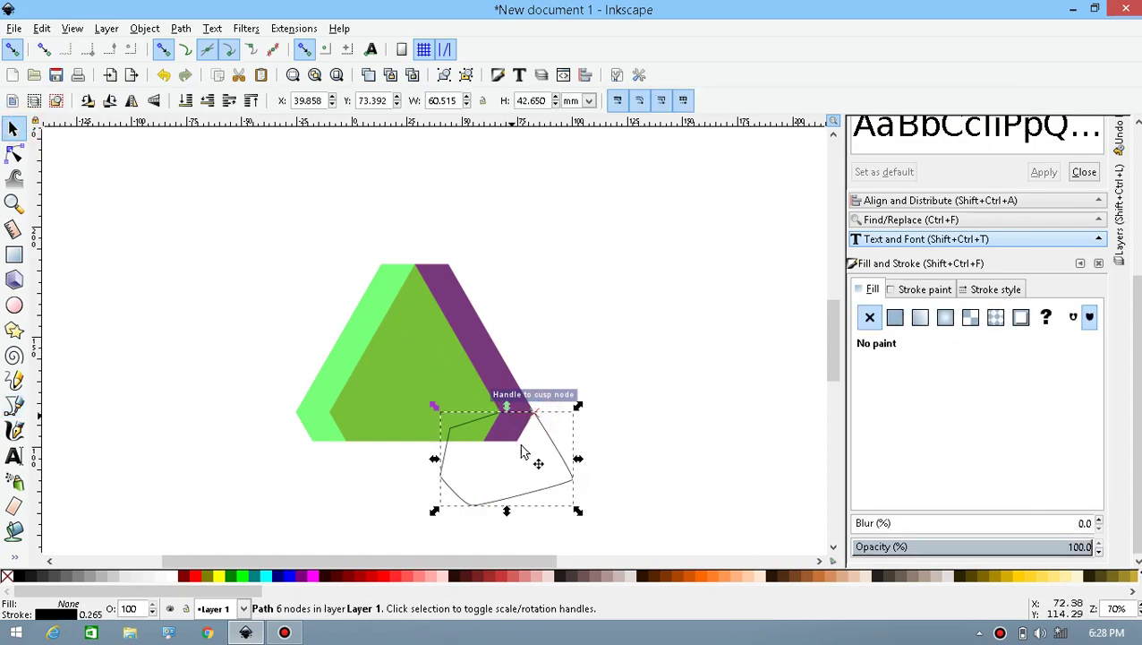
{"action": "left_click", "coordinate": [483, 354], "text": "shift"}
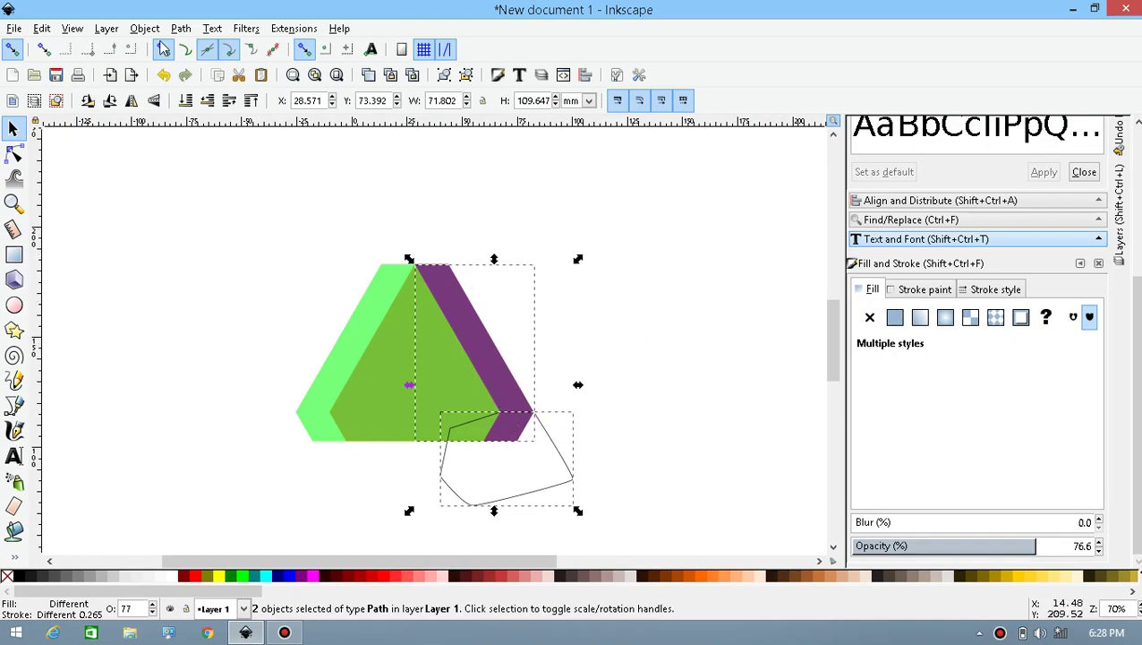
{"action": "left_click", "coordinate": [181, 28]}
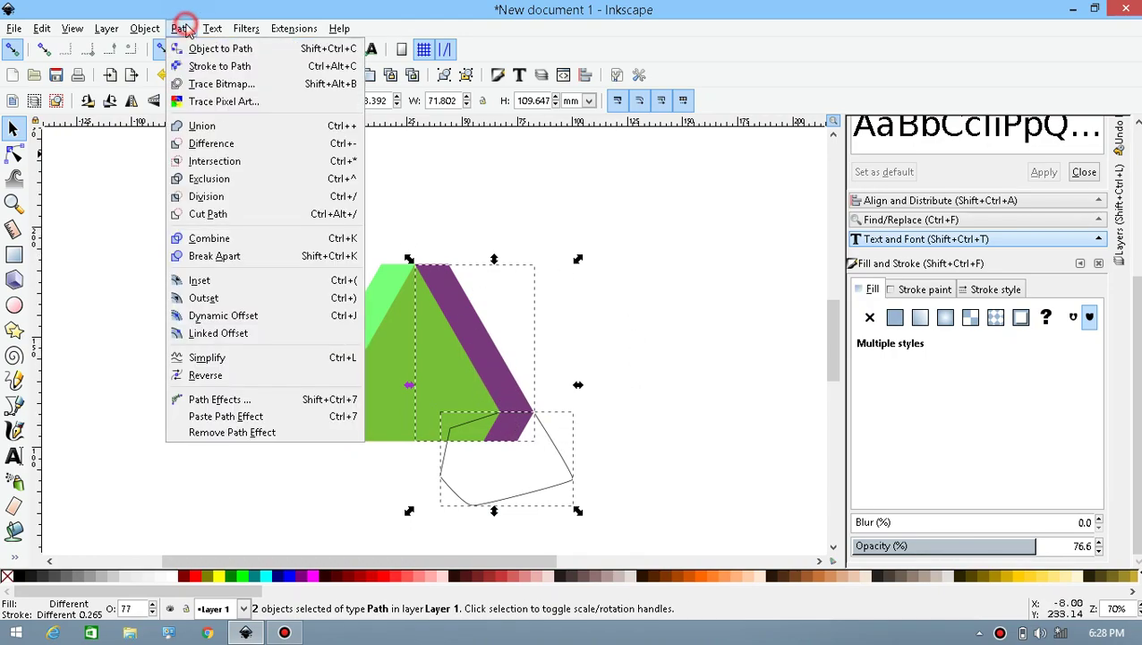
{"action": "left_click", "coordinate": [220, 143]}
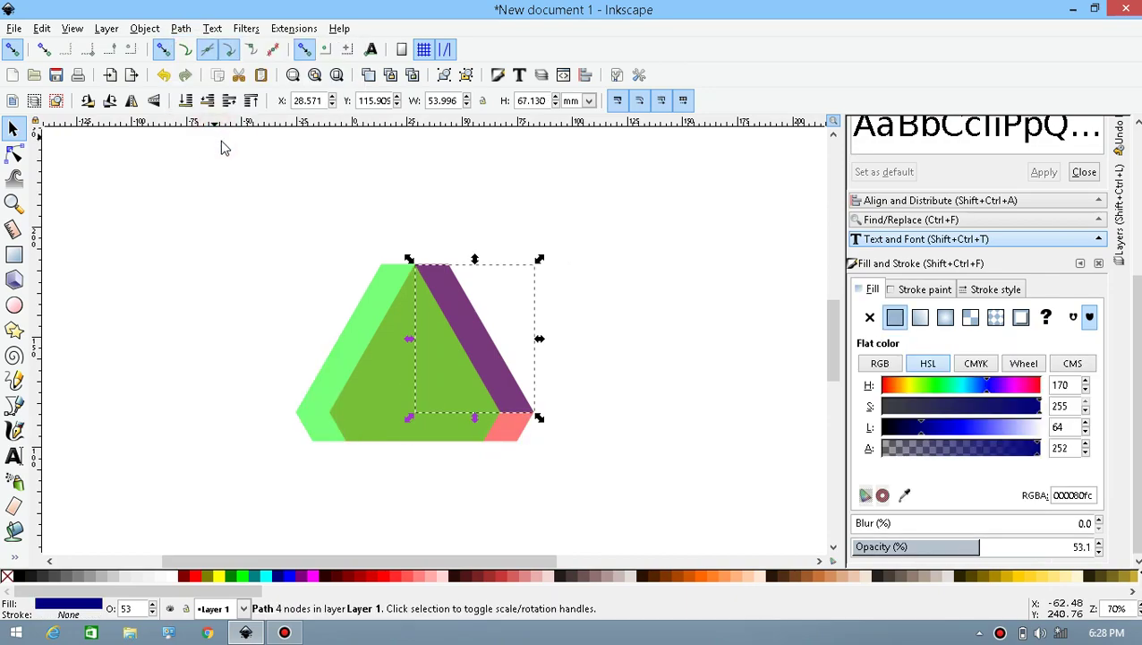
Rotate the stripe copy to lie horizontal across the lower triangle
{"action": "left_click", "coordinate": [483, 355]}
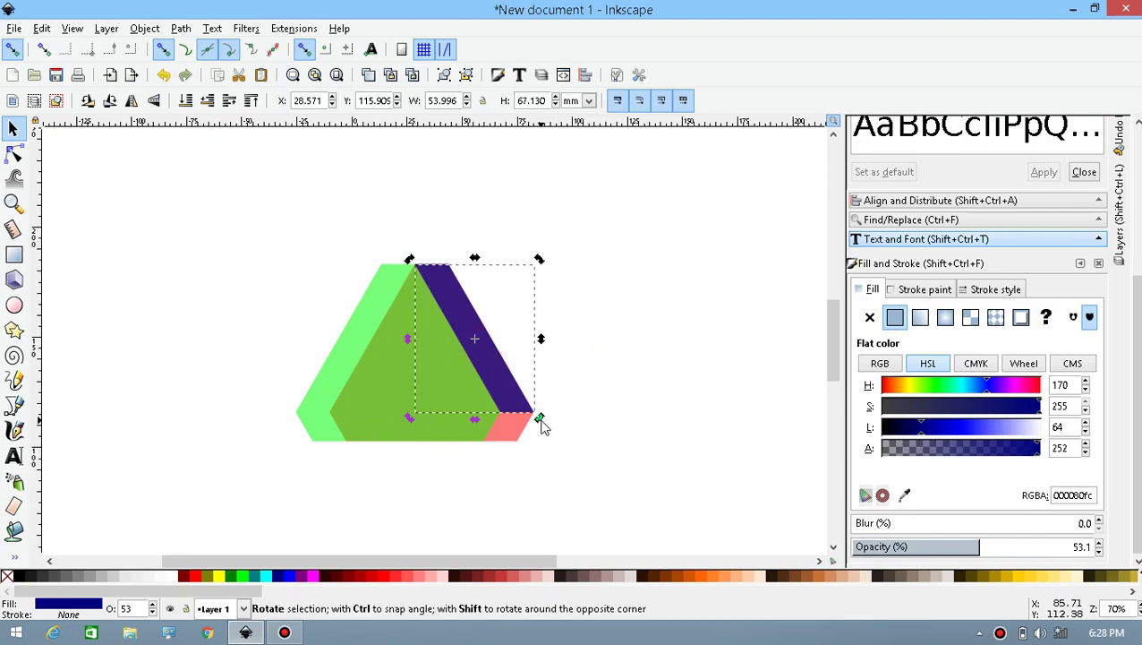
{"action": "left_click_drag", "start_coordinate": [541, 419], "coordinate": [469, 406]}
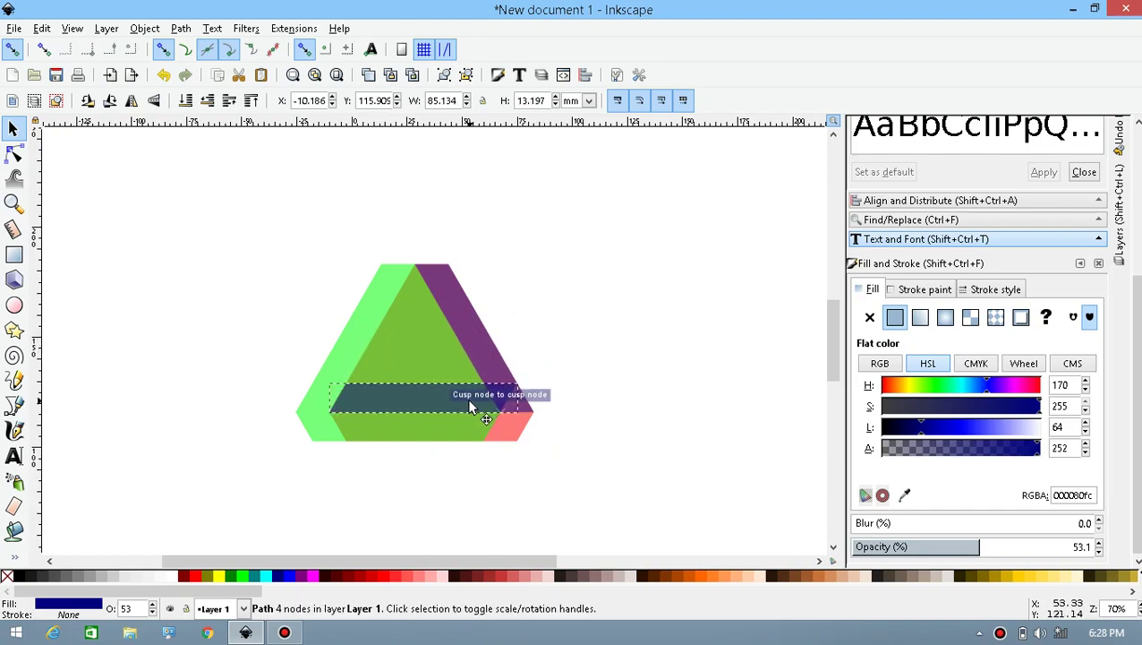
{"action": "left_click", "coordinate": [574, 364]}
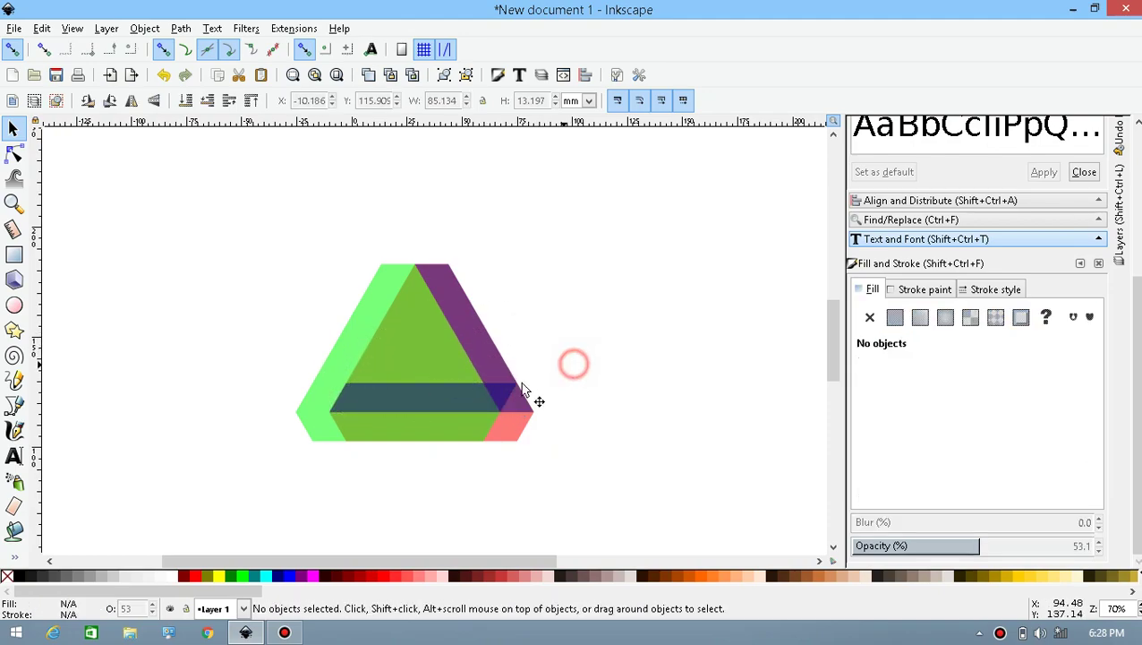
Delete the green triangle and union the two navy stripes into one path
{"action": "left_click", "coordinate": [304, 423]}
{"action": "key", "text": "Delete"}
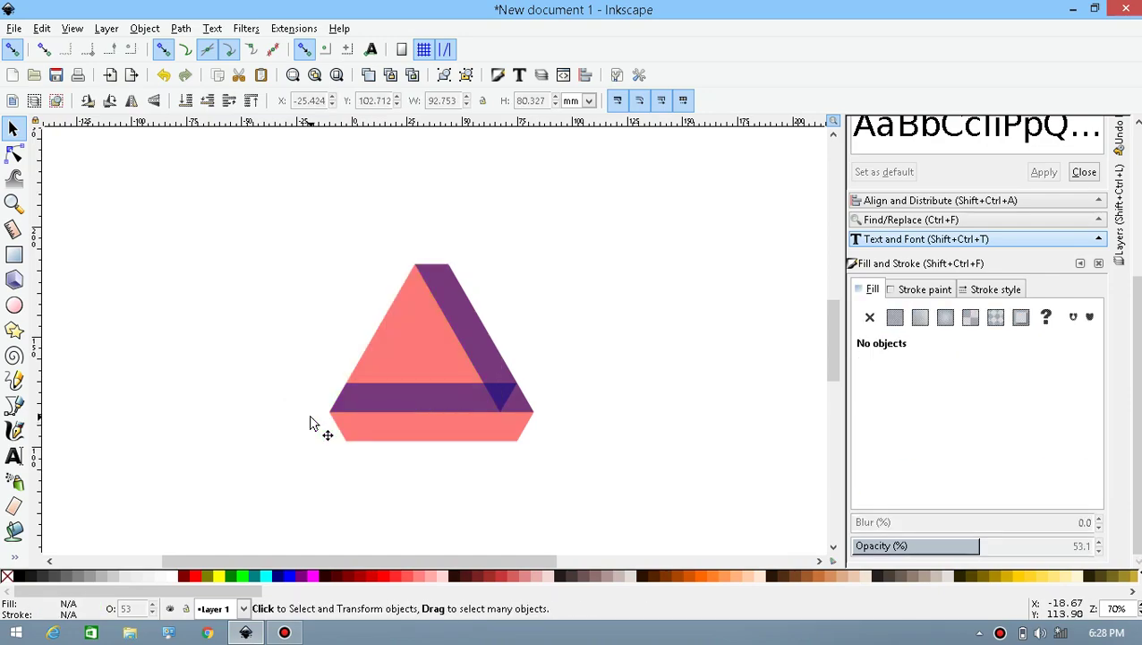
{"action": "left_click", "coordinate": [424, 397]}
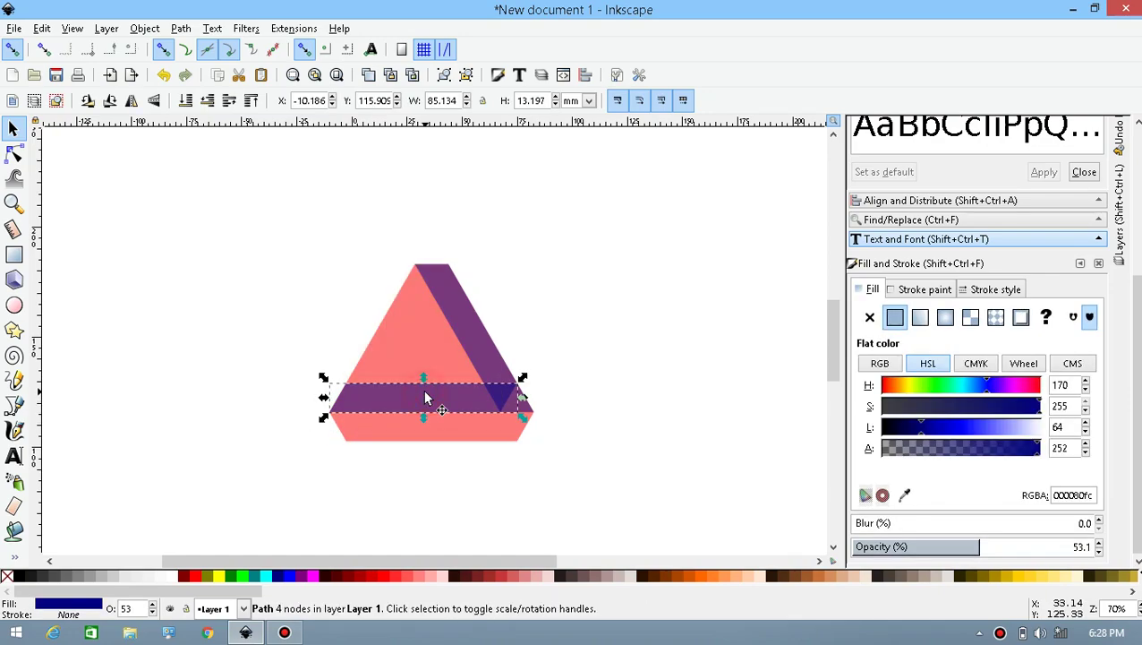
{"action": "left_click", "coordinate": [477, 351], "text": "shift"}
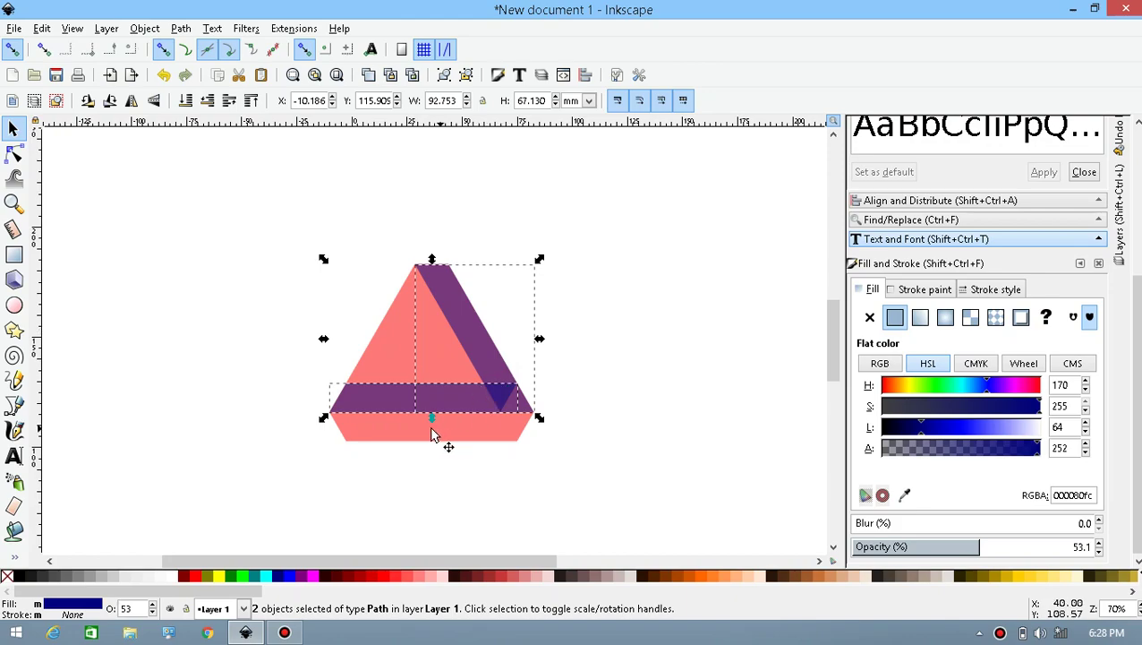
{"action": "left_click", "coordinate": [186, 28]}
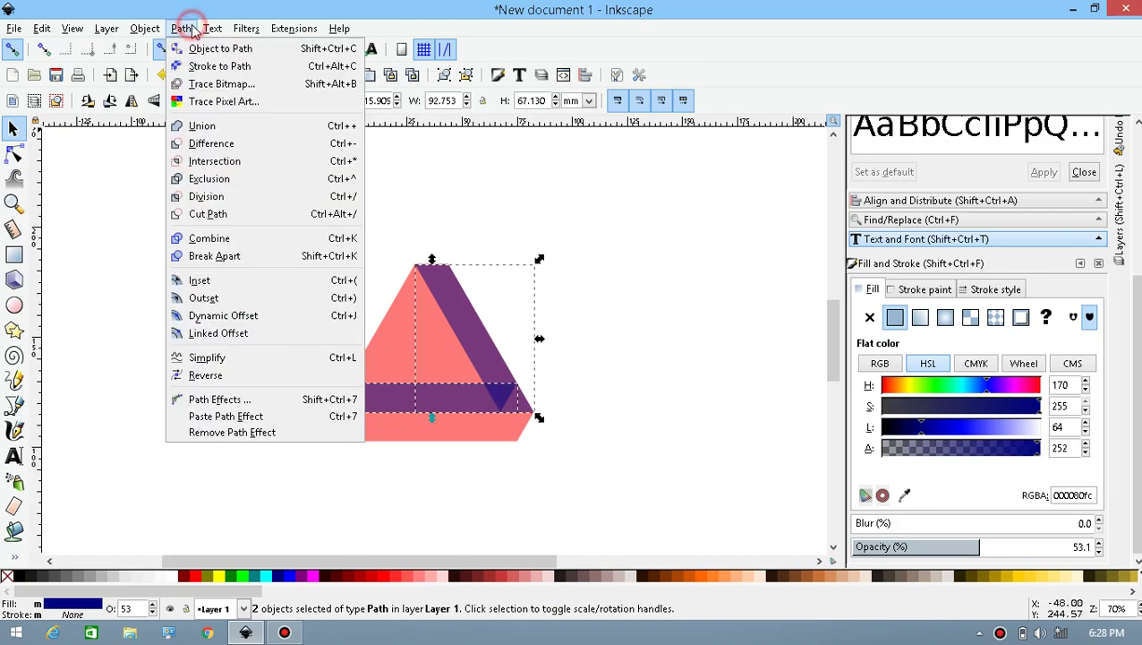
{"action": "left_click", "coordinate": [208, 122]}
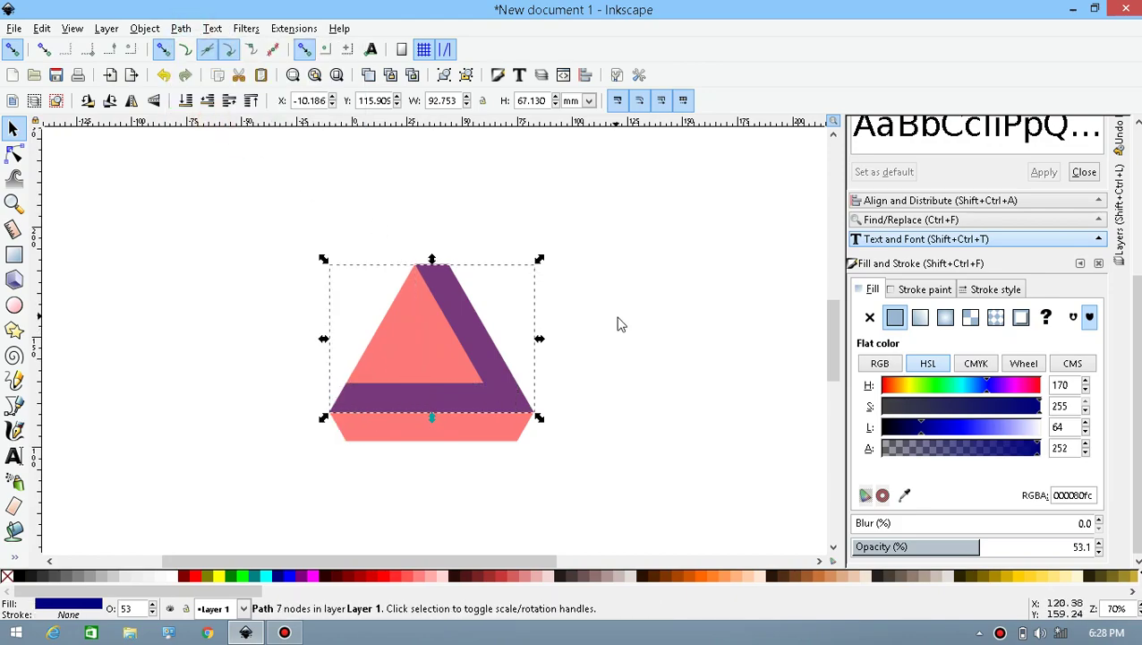
{"action": "key", "text": "ctrl"}
Colour the merged stripe copy green, rotate it about 105°, and move it onto the left side
{"action": "left_click", "coordinate": [506, 376], "text": "ctrl"}
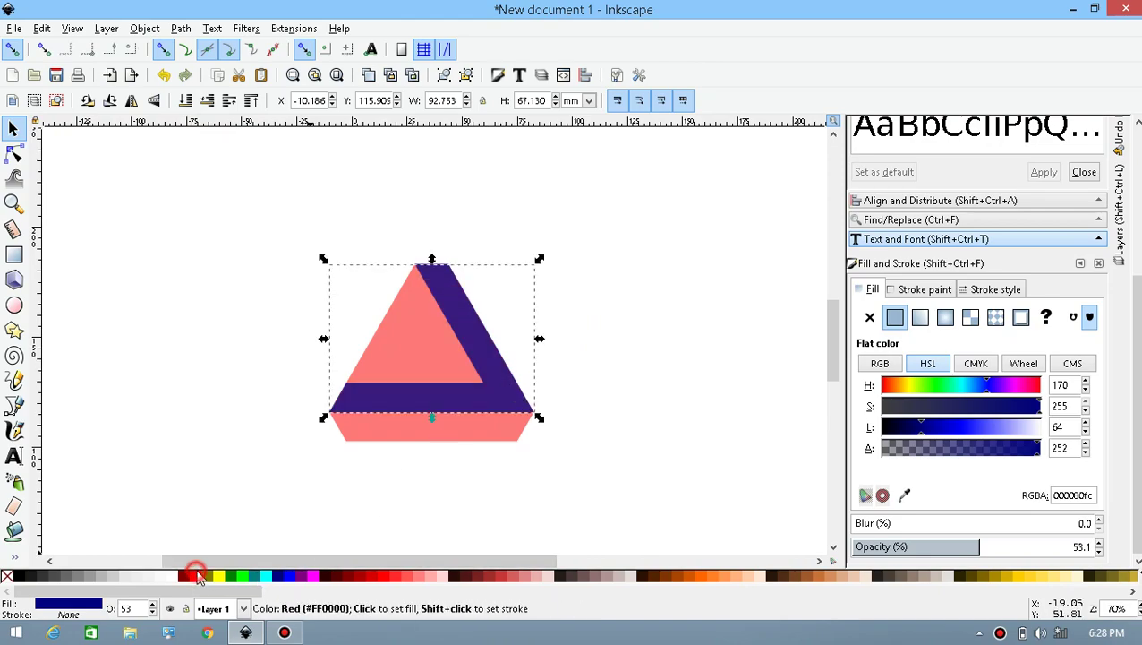
{"action": "left_click", "coordinate": [199, 576]}
{"action": "left_click", "coordinate": [242, 575]}
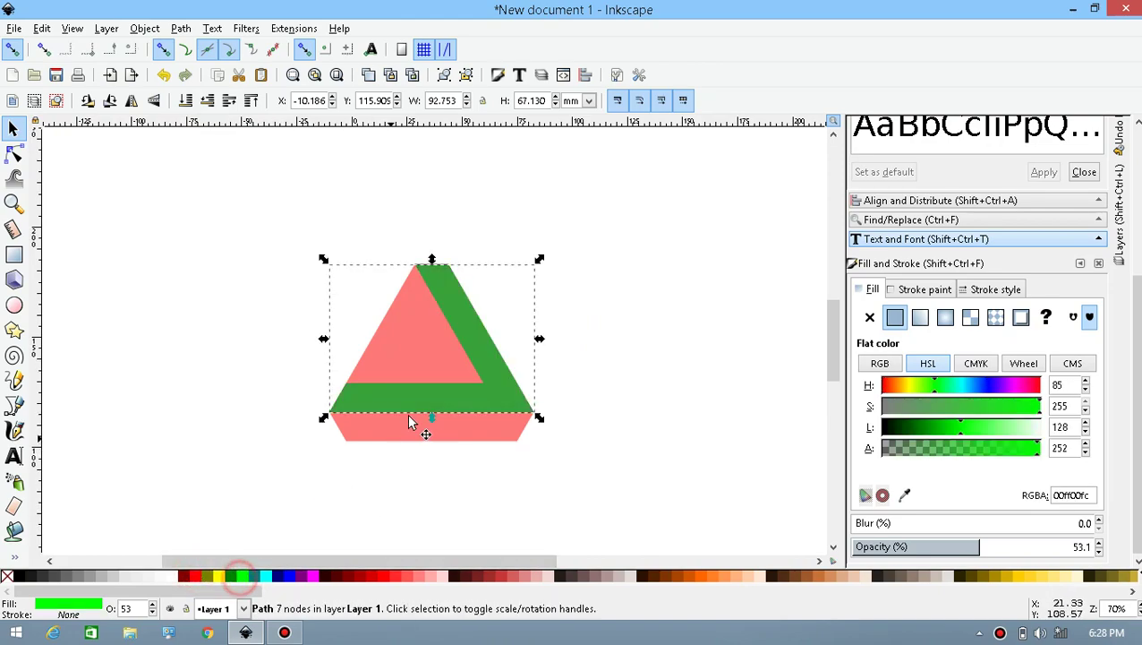
{"action": "left_click", "coordinate": [475, 390]}
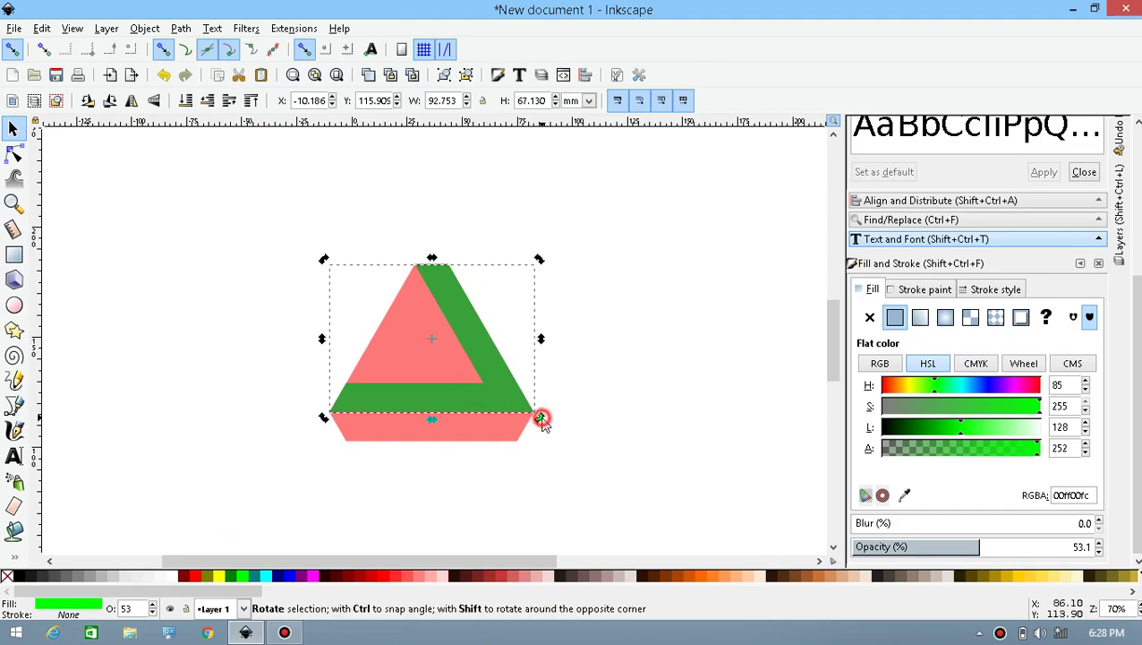
{"action": "left_click_drag", "start_coordinate": [542, 418], "coordinate": [537, 155]}
{"action": "left_click_drag", "start_coordinate": [483, 283], "coordinate": [454, 350]}
Delete the pink triangle
{"action": "left_click", "coordinate": [593, 380]}
{"action": "left_click", "coordinate": [434, 439]}
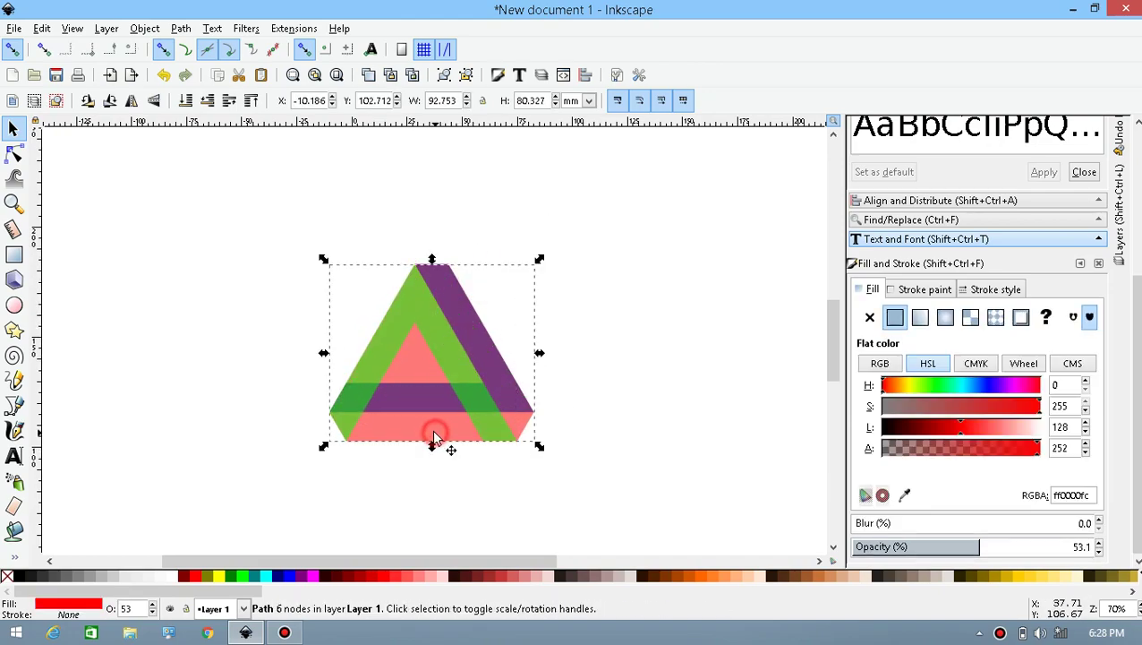
{"action": "key", "text": "Delete"}
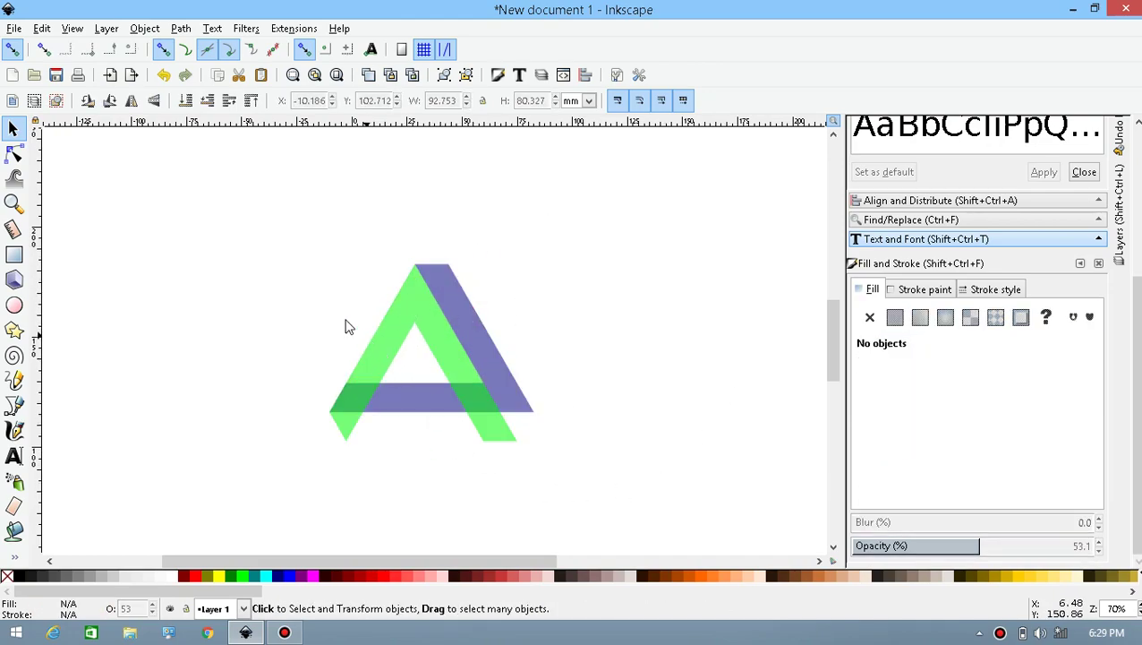
Select both overlapping stripes, then zoom and pan so the triangle sits centred and larger
{"action": "left_click_drag", "start_coordinate": [265, 209], "coordinate": [577, 522]}
{"action": "left_click", "coordinate": [604, 562]}
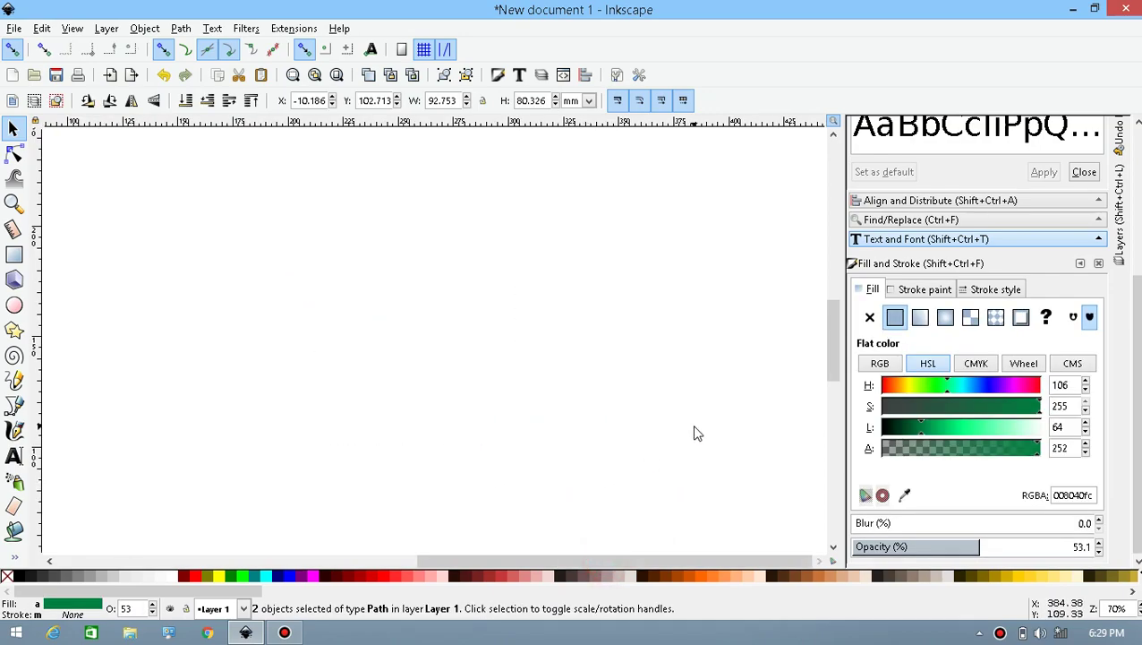
{"action": "key", "text": "minus"}
{"action": "key", "text": "minus"}
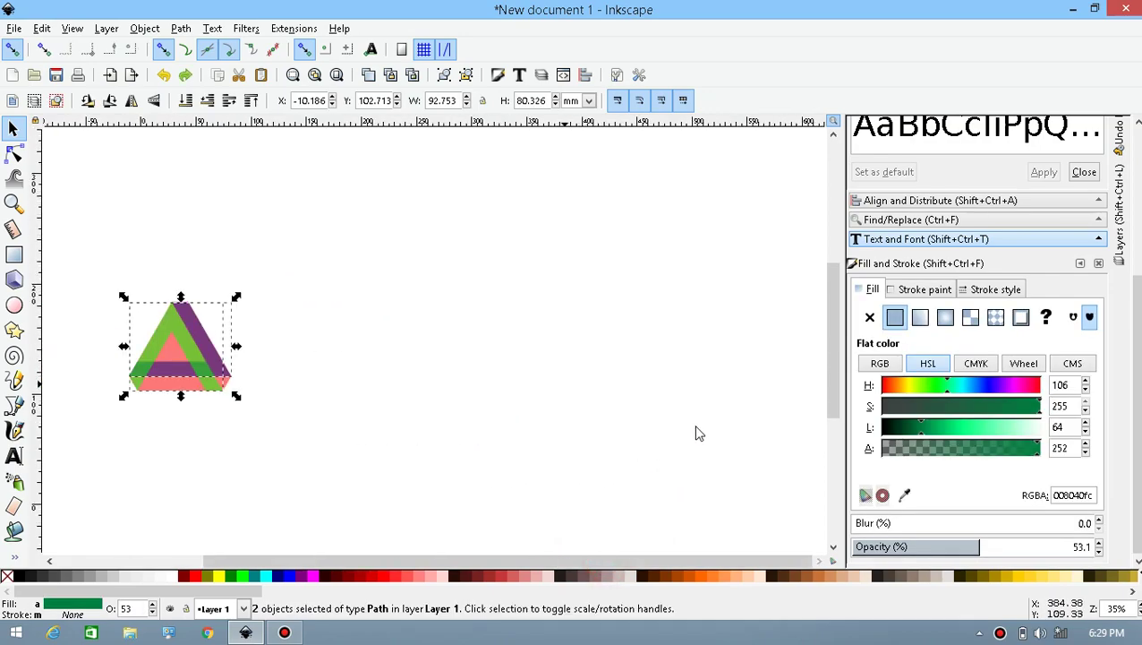
{"action": "left_click_drag", "start_coordinate": [298, 459], "coordinate": [592, 523]}
{"action": "scroll", "coordinate": [544, 499], "scroll_direction": "up", "scroll_amount": 2}
{"action": "scroll", "coordinate": [540, 495], "scroll_direction": "down", "scroll_amount": 1}
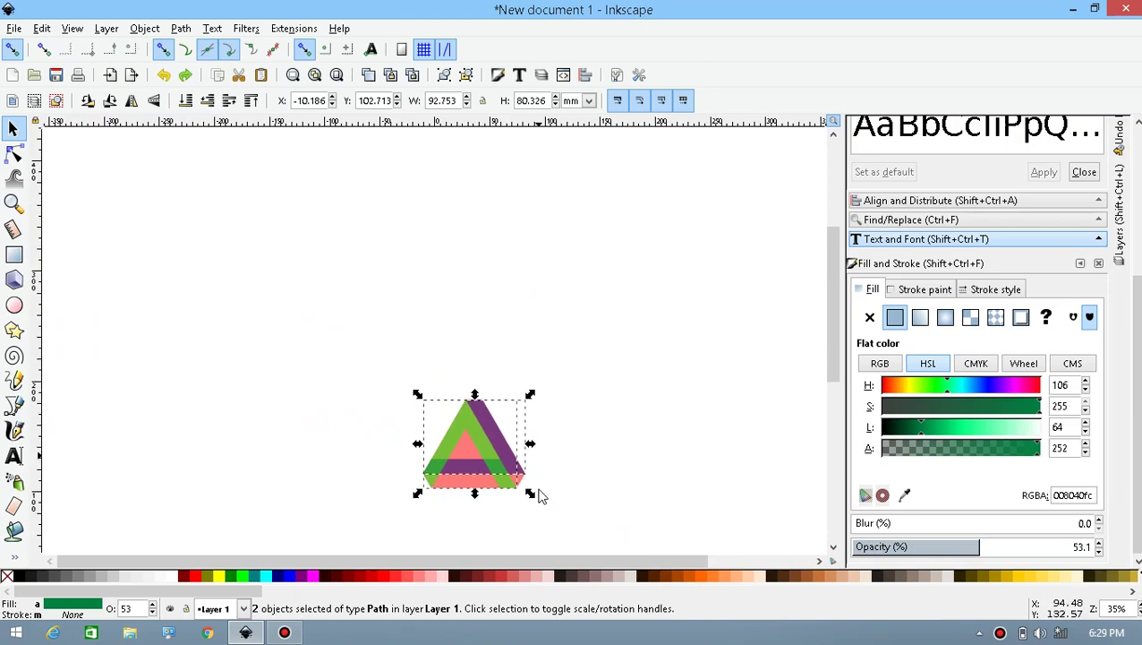
{"action": "key", "text": "plus"}
{"action": "key", "text": "plus"}
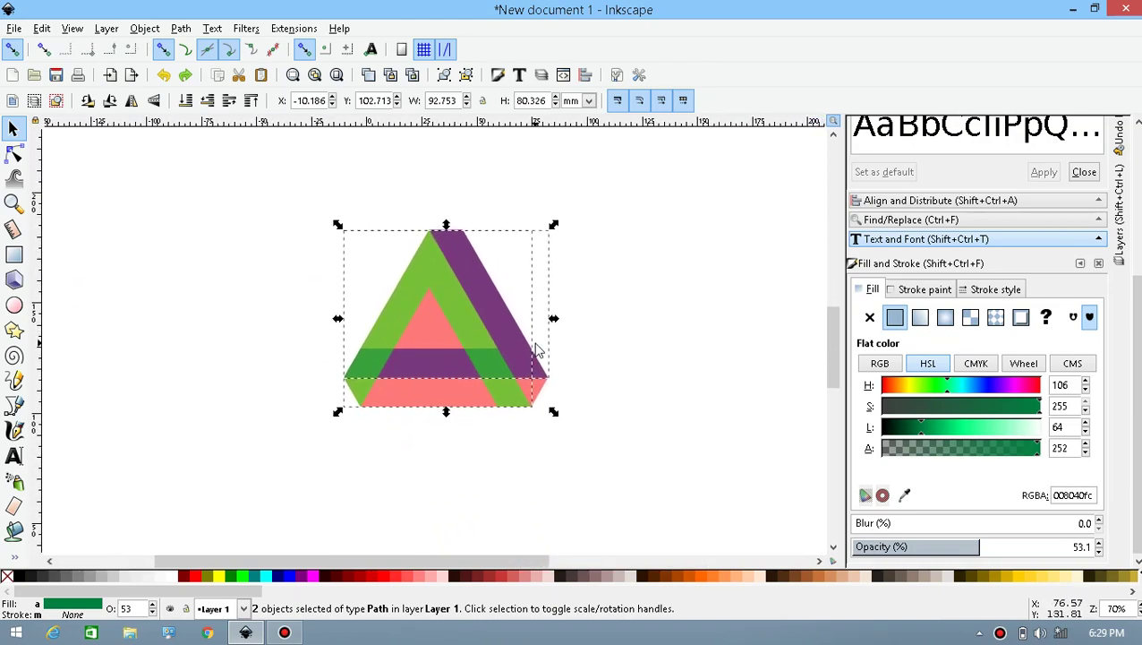
{"action": "key", "text": "plus"}
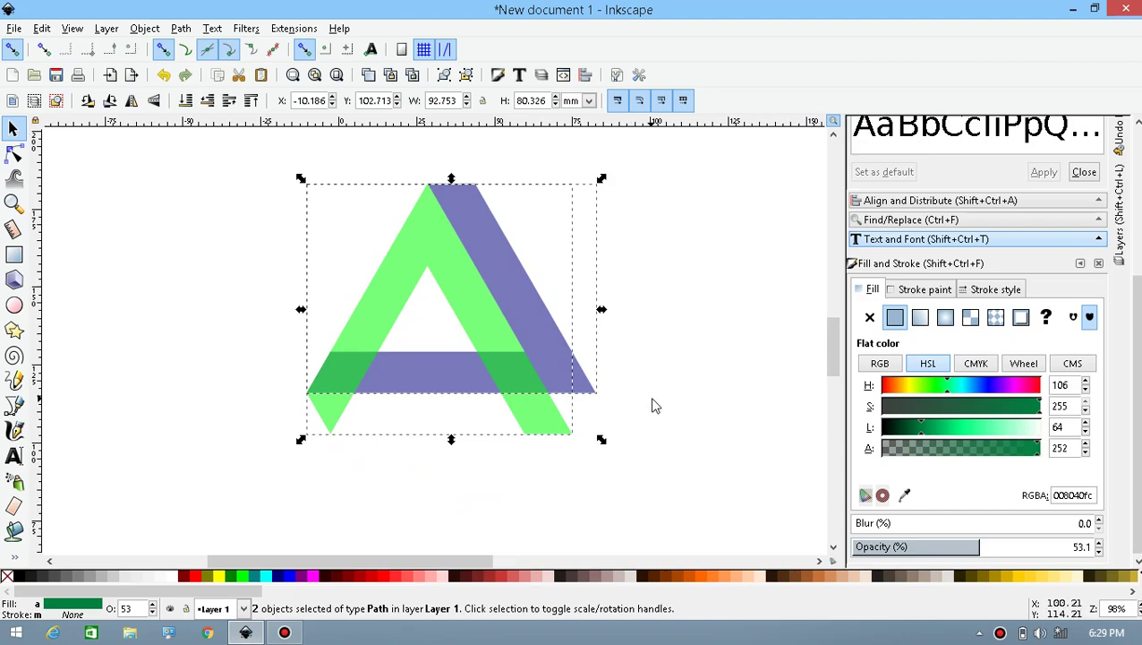
{"action": "left_click_drag", "start_coordinate": [649, 403], "coordinate": [679, 428]}
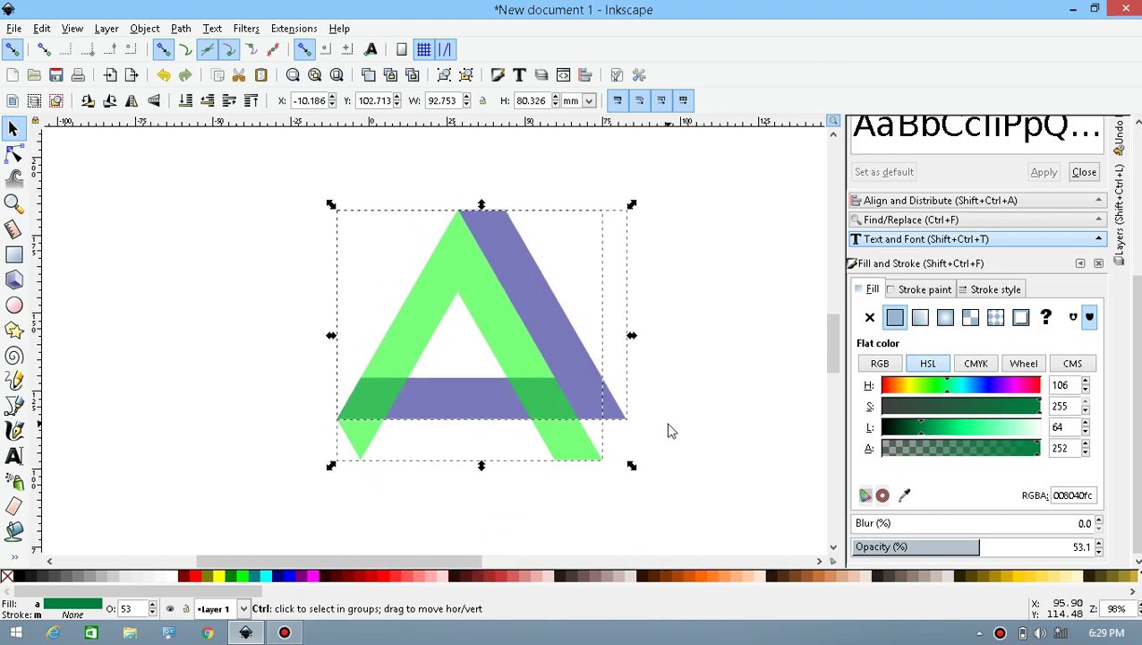
Intersect the two stripes into an overlap band and fill it red
{"action": "left_click", "coordinate": [180, 28]}
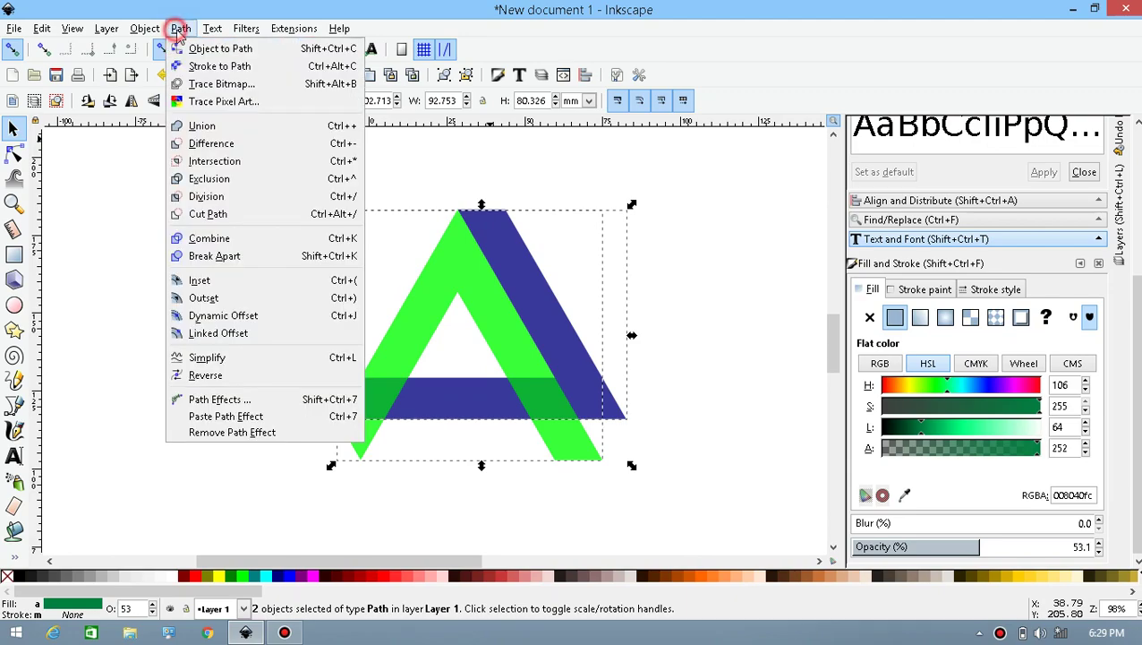
{"action": "left_click", "coordinate": [256, 167]}
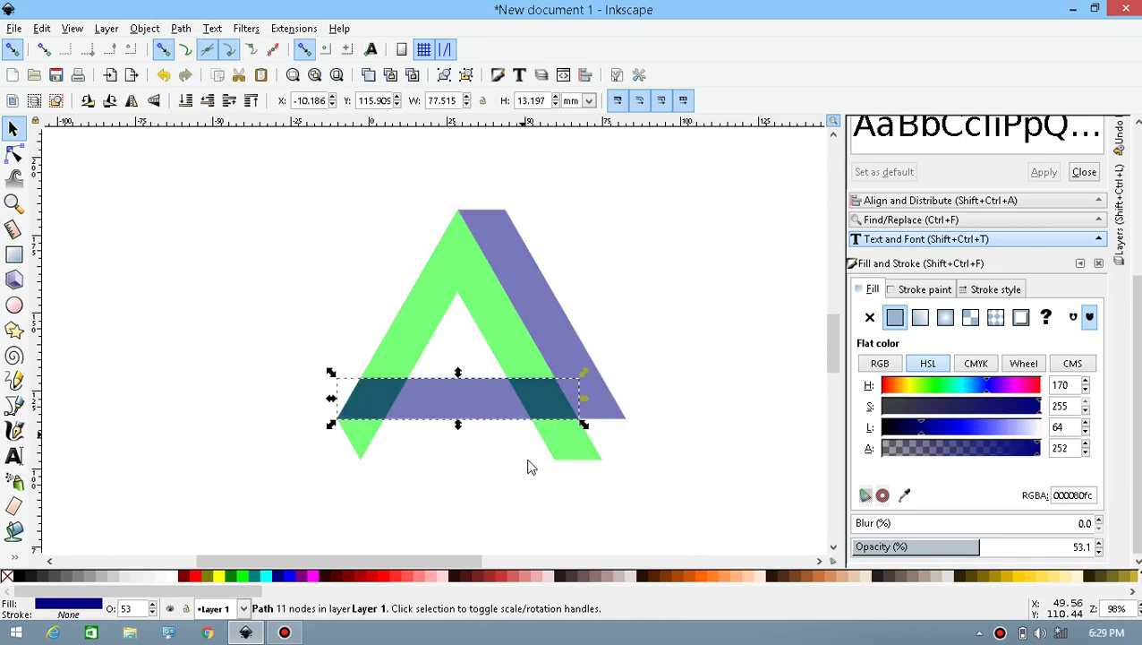
{"action": "left_click", "coordinate": [192, 579]}
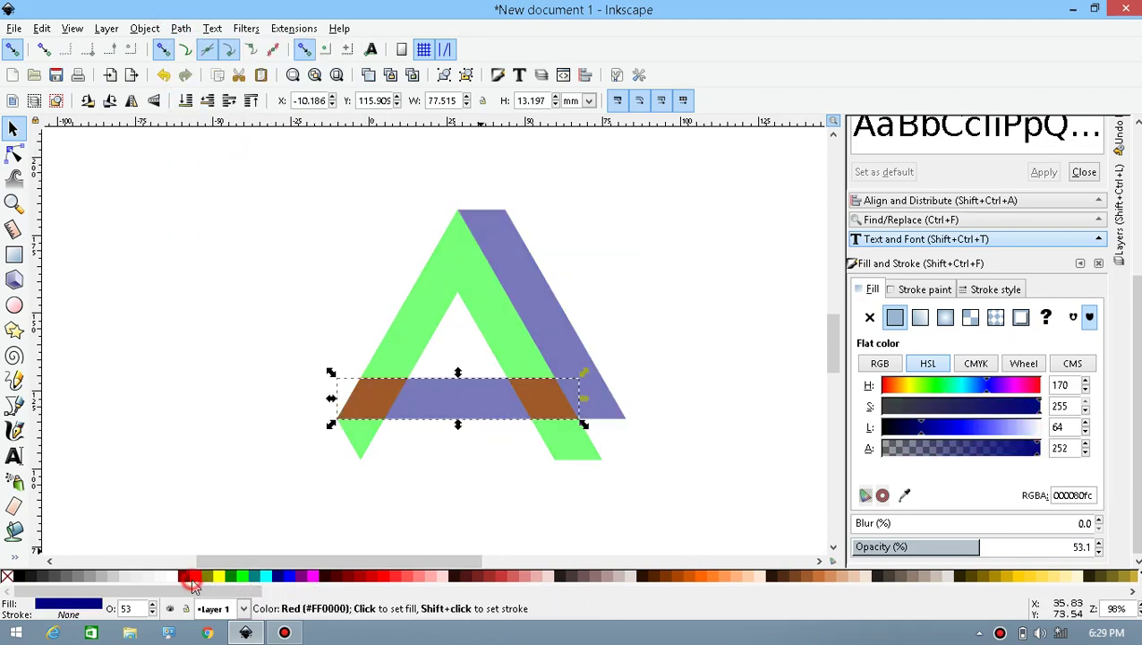
{"action": "left_click", "coordinate": [422, 492]}
Subtract the red band from the green stripe and from the purple stripe
{"action": "left_click", "coordinate": [543, 417]}
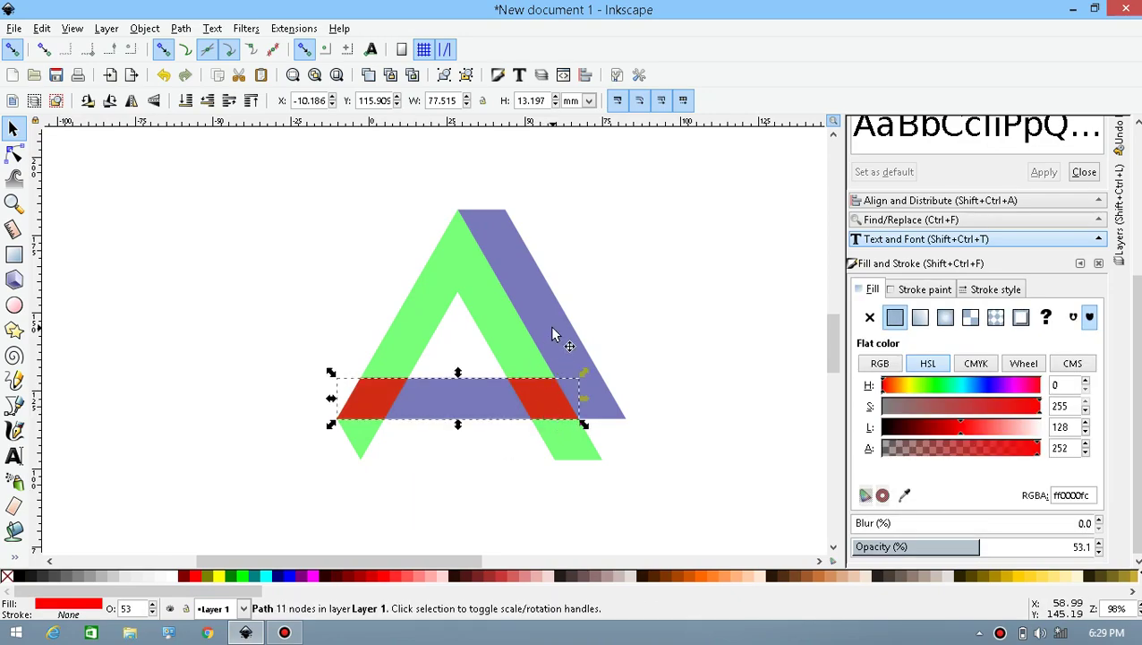
{"action": "left_click", "coordinate": [409, 322], "text": "shift"}
{"action": "left_click", "coordinate": [182, 28]}
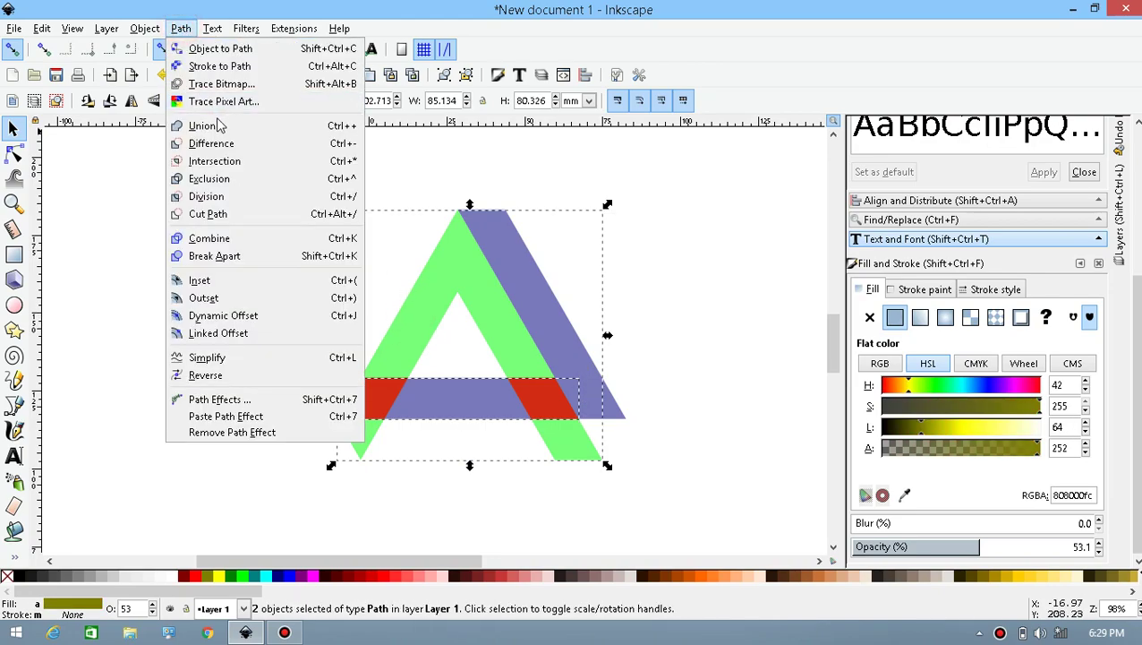
{"action": "left_click", "coordinate": [219, 145]}
{"action": "left_click", "coordinate": [550, 412]}
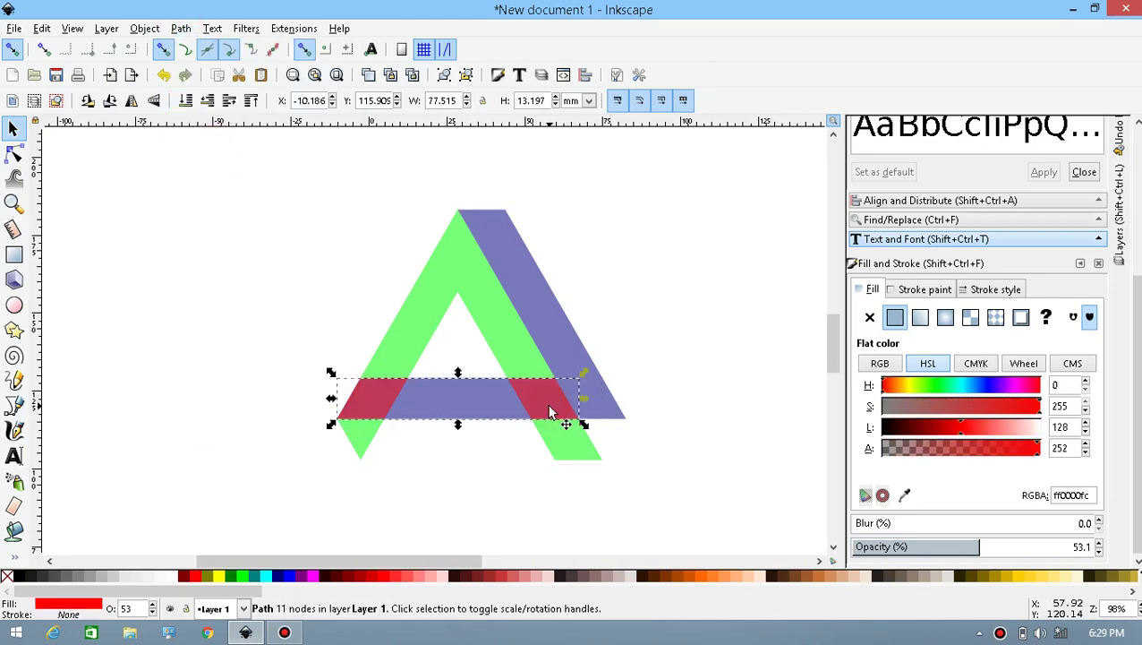
{"action": "key", "text": "ctrl"}
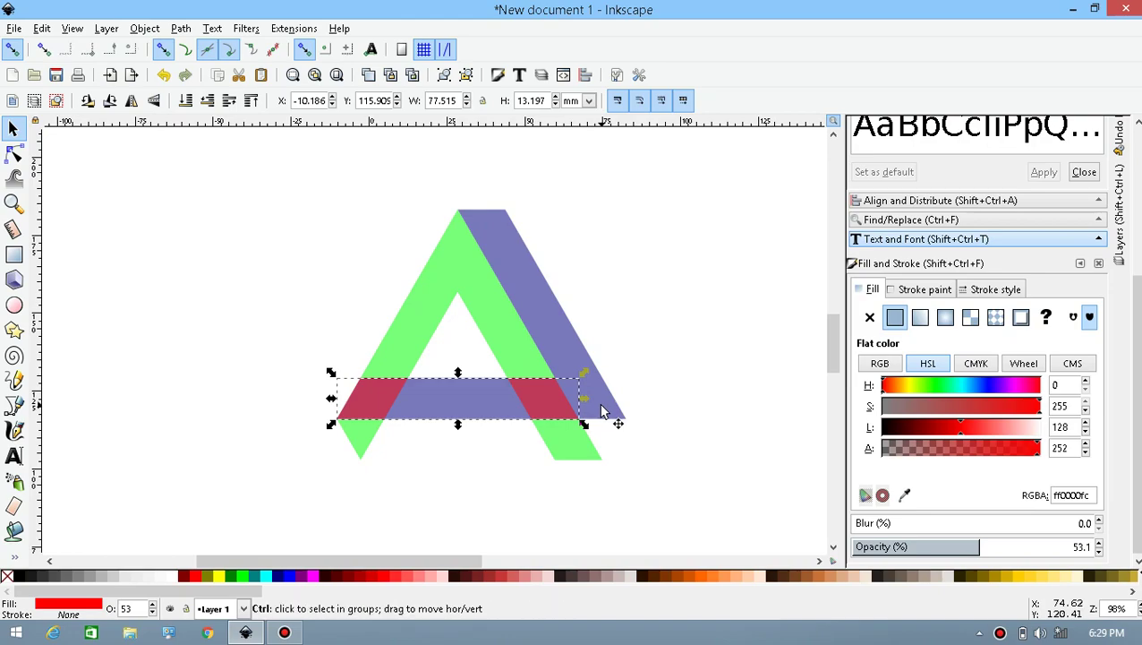
{"action": "left_click", "coordinate": [561, 309], "text": "shift"}
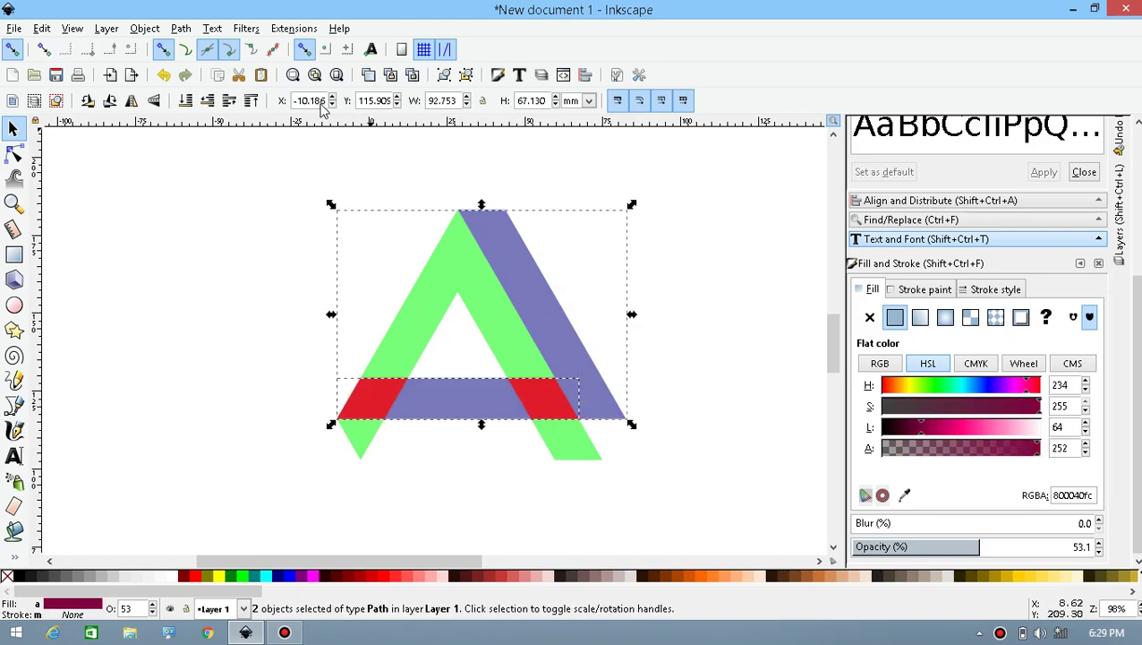
{"action": "left_click", "coordinate": [181, 28]}
{"action": "left_click", "coordinate": [204, 141]}
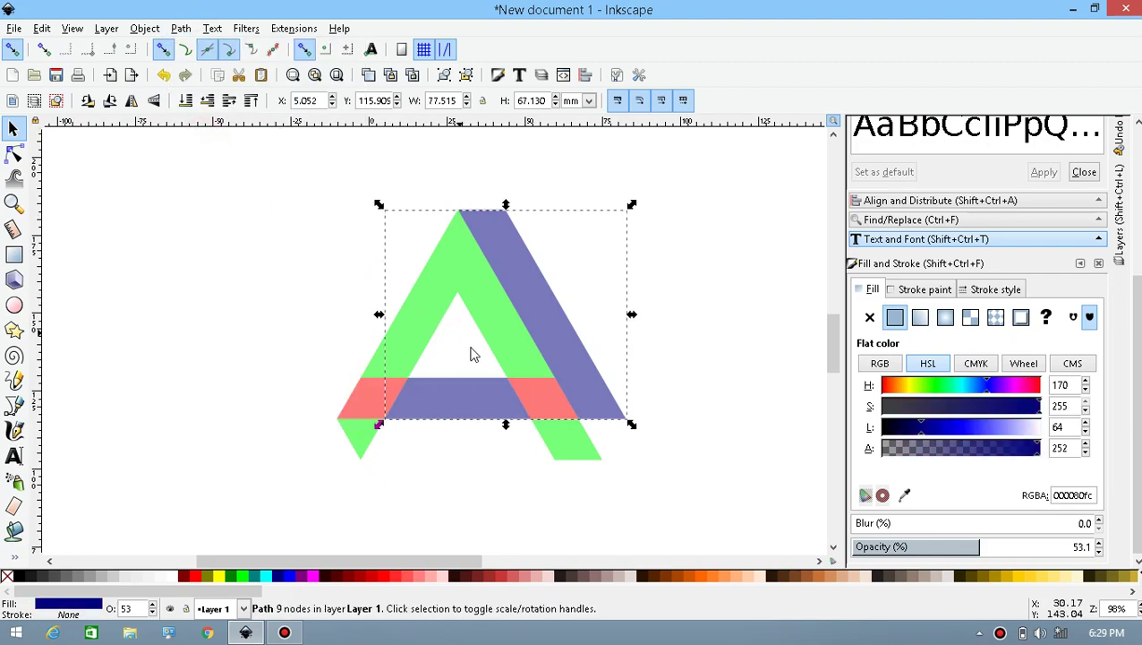
{"action": "left_click", "coordinate": [682, 395]}
Break apart the red band, green stripe and purple stripe into separate pieces
{"action": "left_click", "coordinate": [540, 387]}
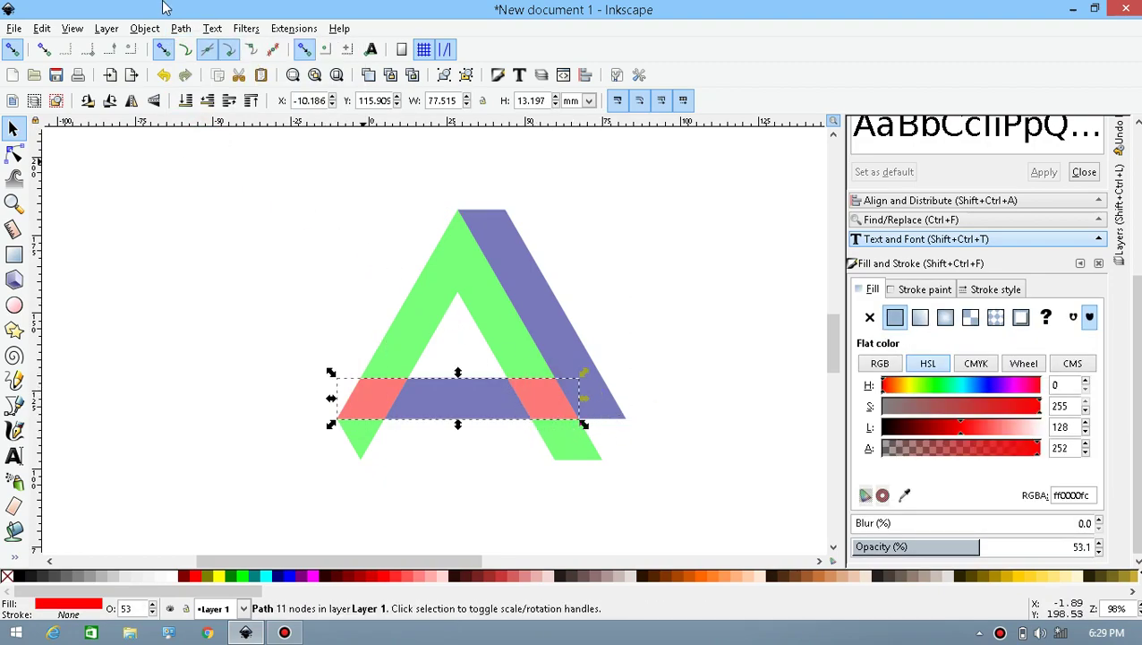
{"action": "left_click", "coordinate": [181, 29]}
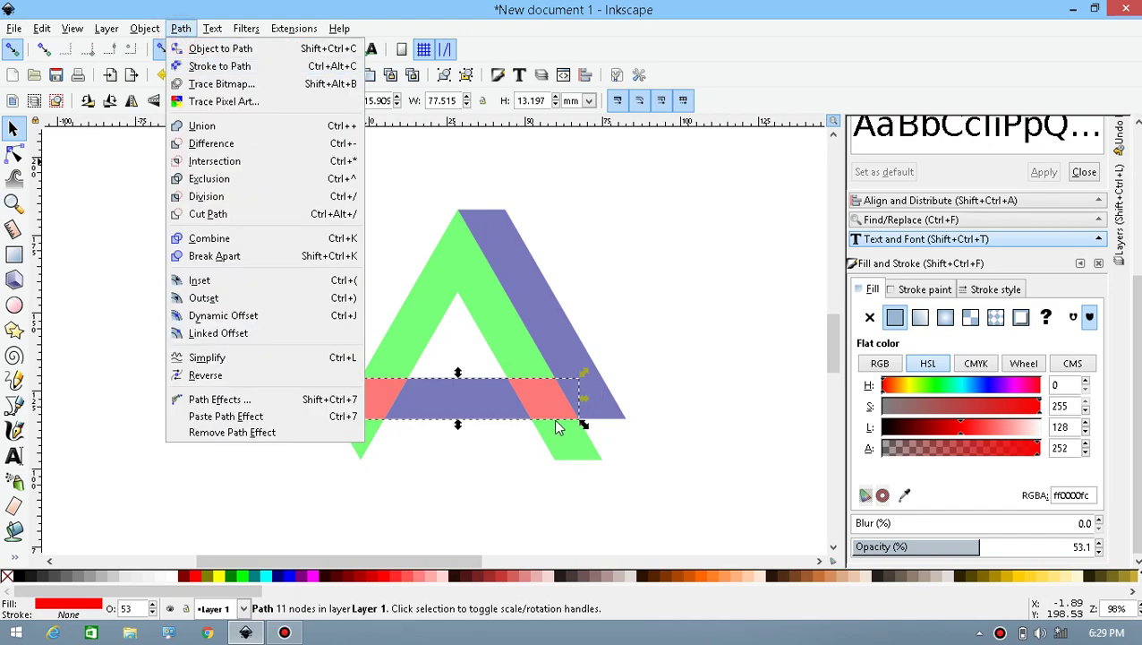
{"action": "left_click", "coordinate": [253, 256]}
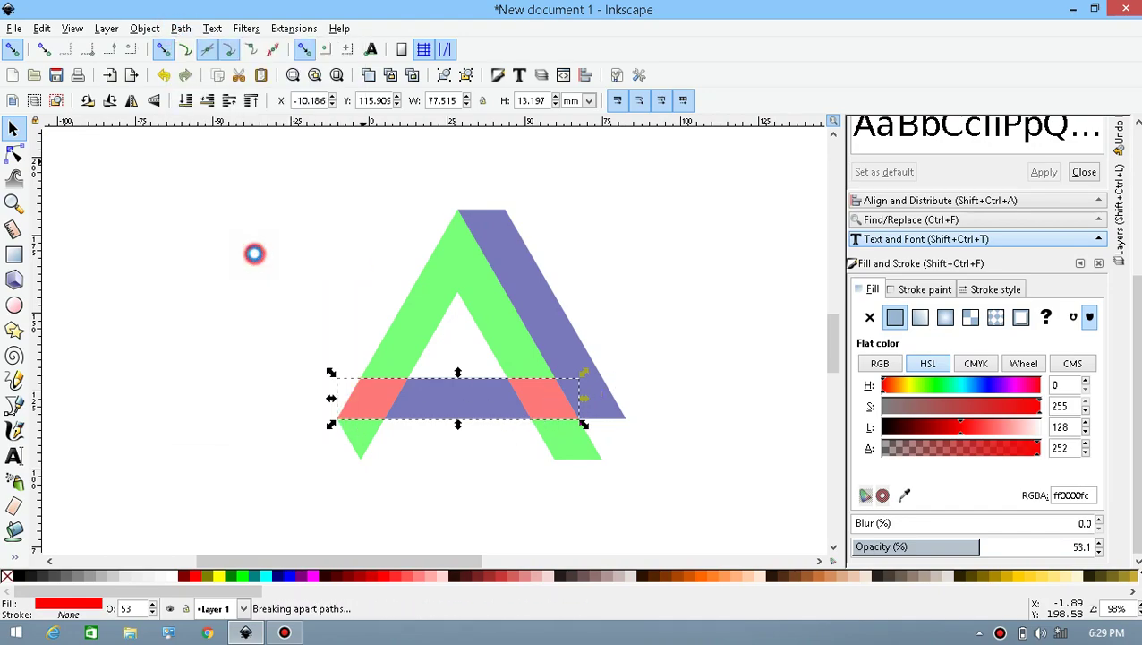
{"action": "left_click", "coordinate": [761, 271]}
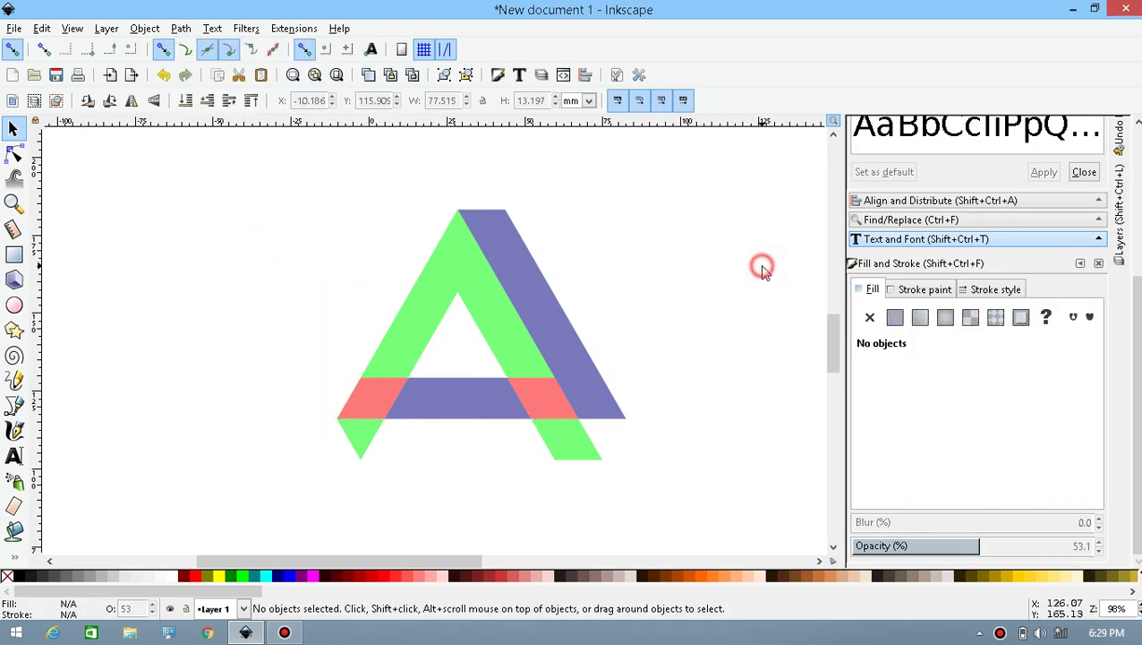
{"action": "left_click", "coordinate": [440, 265]}
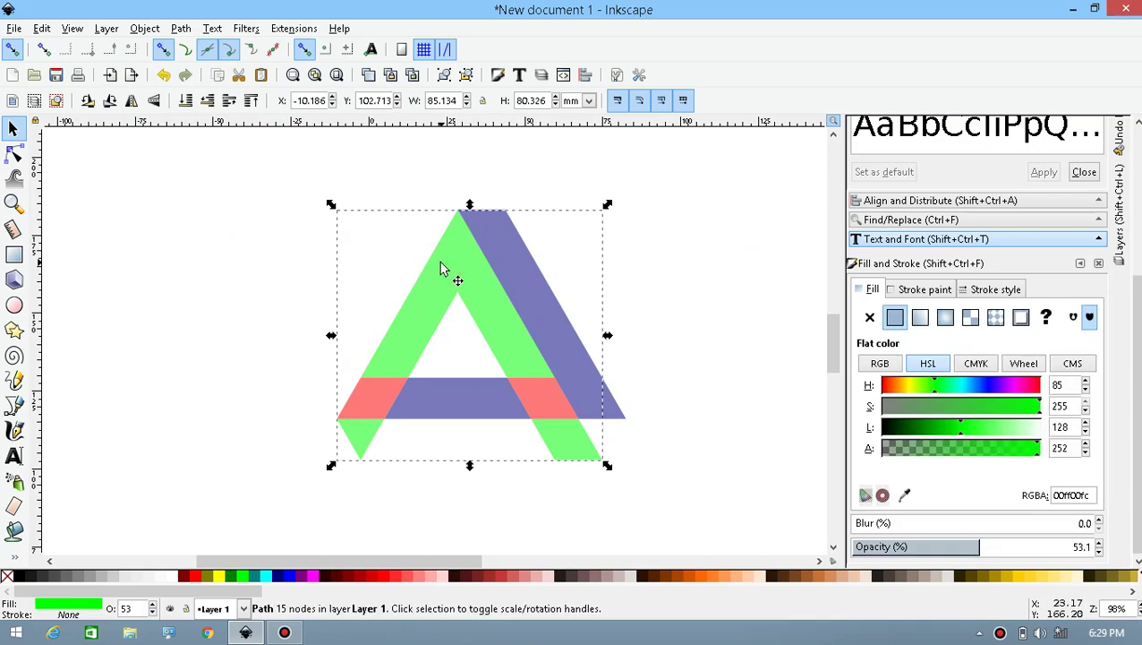
{"action": "left_click", "coordinate": [180, 22]}
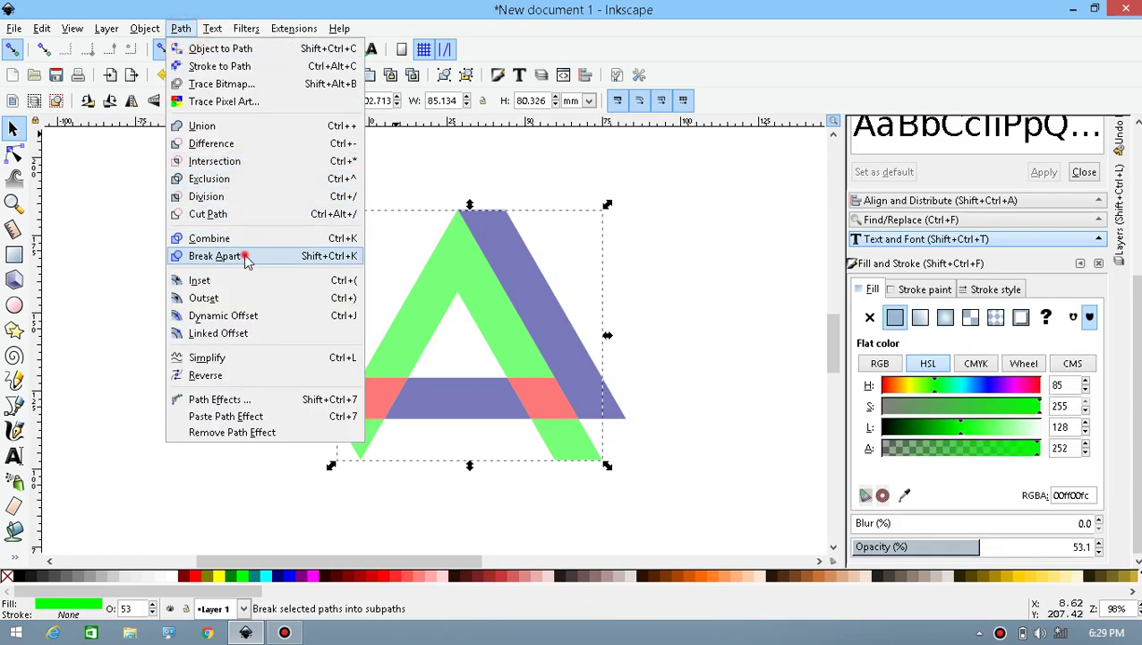
{"action": "left_click", "coordinate": [213, 254]}
{"action": "left_click", "coordinate": [604, 379]}
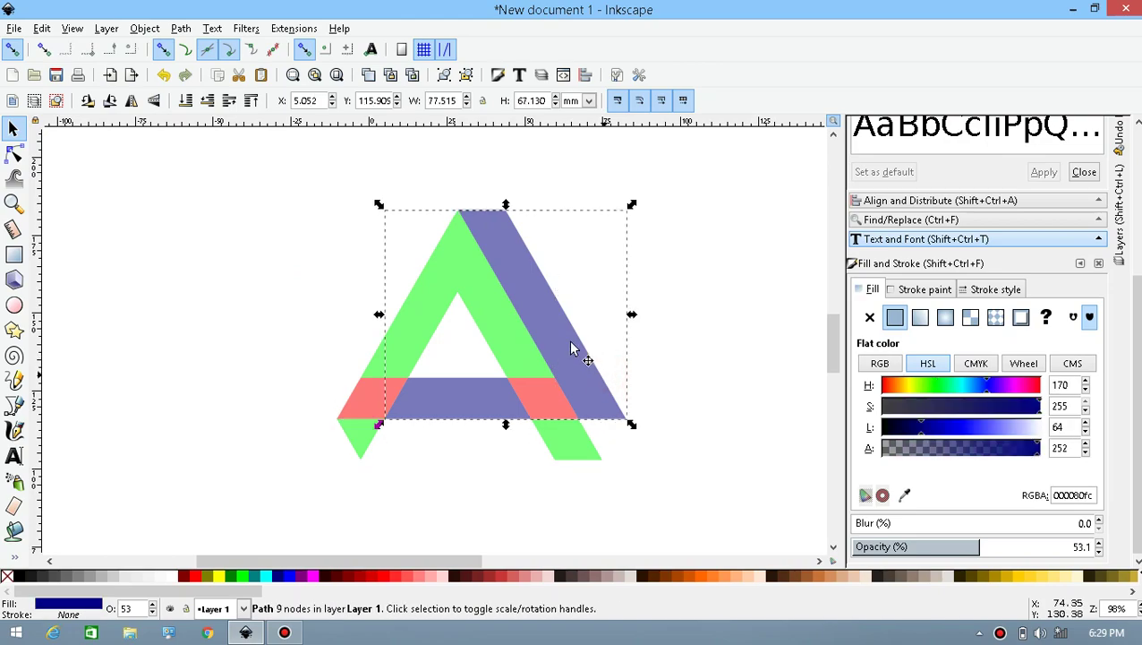
{"action": "left_click", "coordinate": [181, 29]}
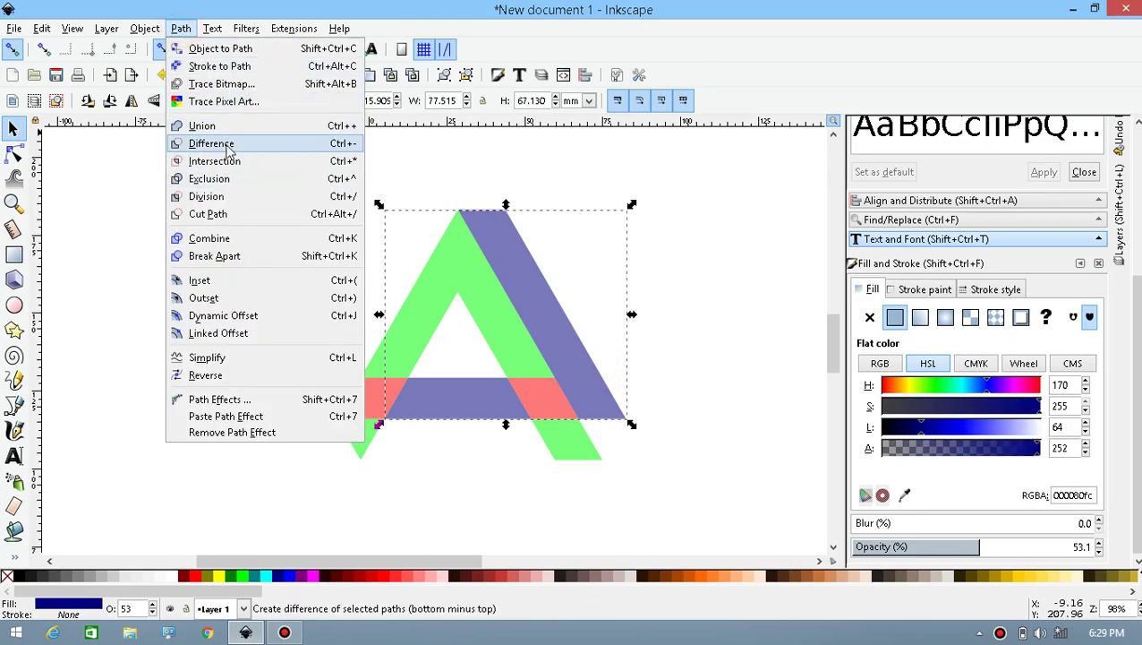
{"action": "left_click", "coordinate": [214, 255]}
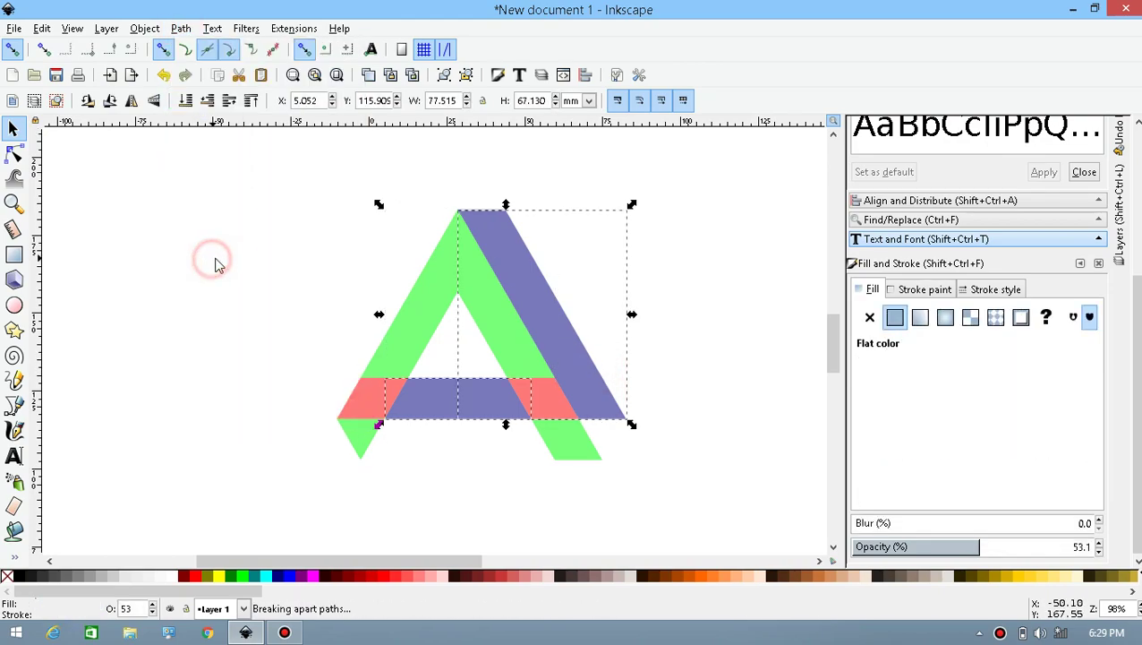
{"action": "left_click", "coordinate": [673, 388]}
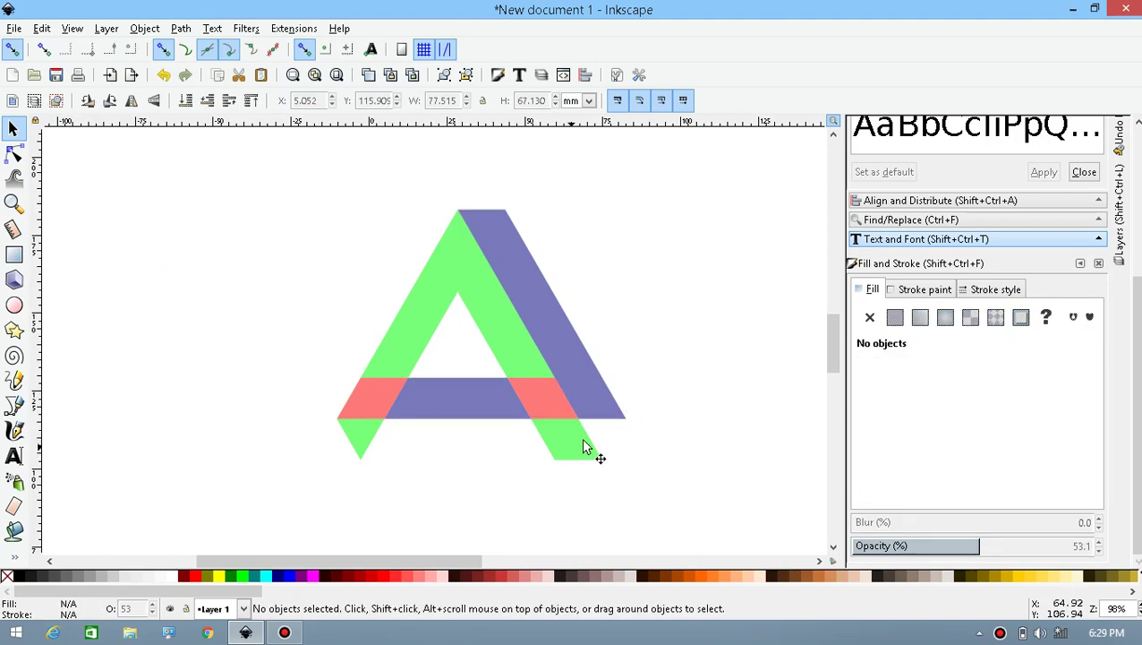
Delete the bottom-right green piece and union the remaining green and left red pieces
{"action": "left_click", "coordinate": [570, 459]}
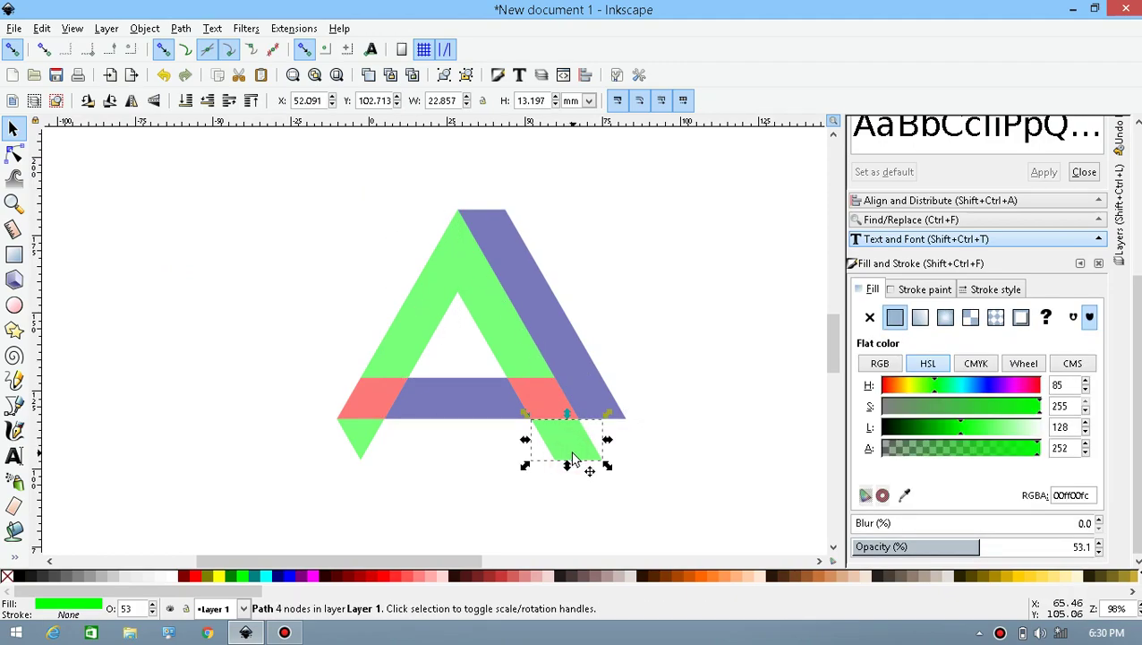
{"action": "key", "text": "Delete"}
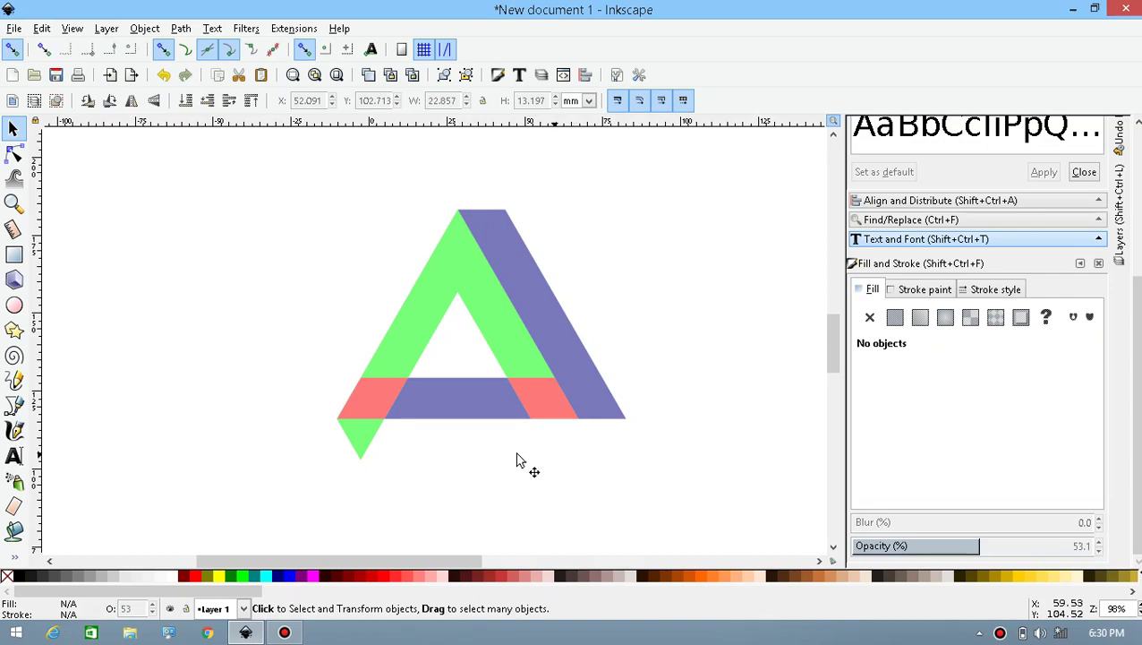
{"action": "left_click", "coordinate": [360, 438]}
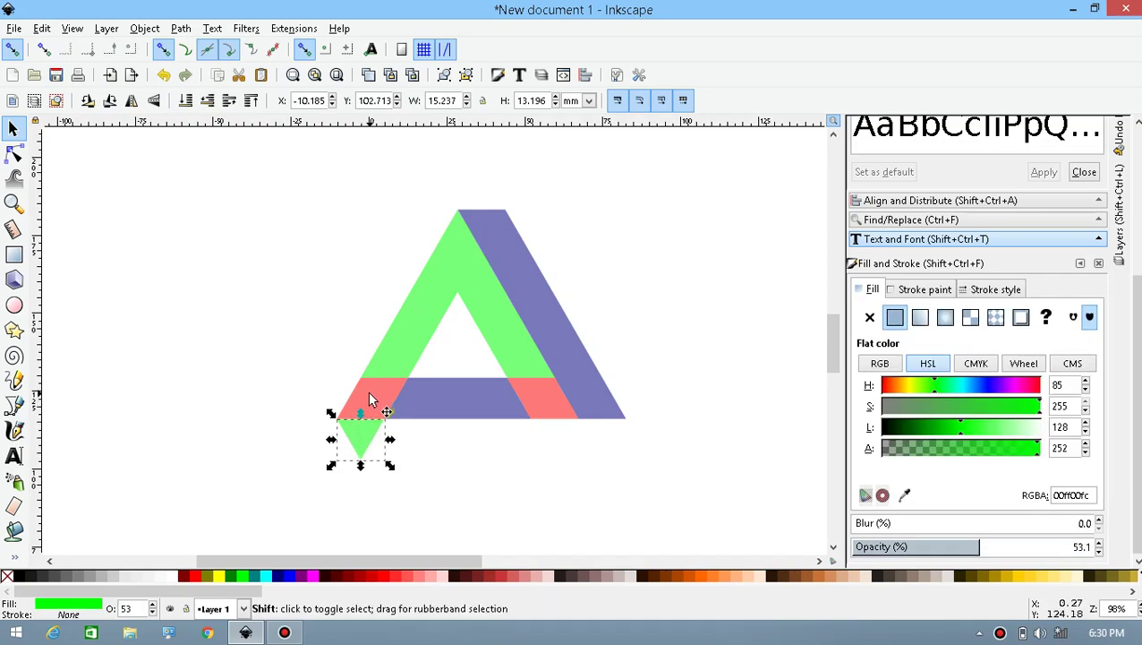
{"action": "left_click", "coordinate": [371, 399], "text": "shift"}
{"action": "left_click", "coordinate": [426, 312], "text": "shift"}
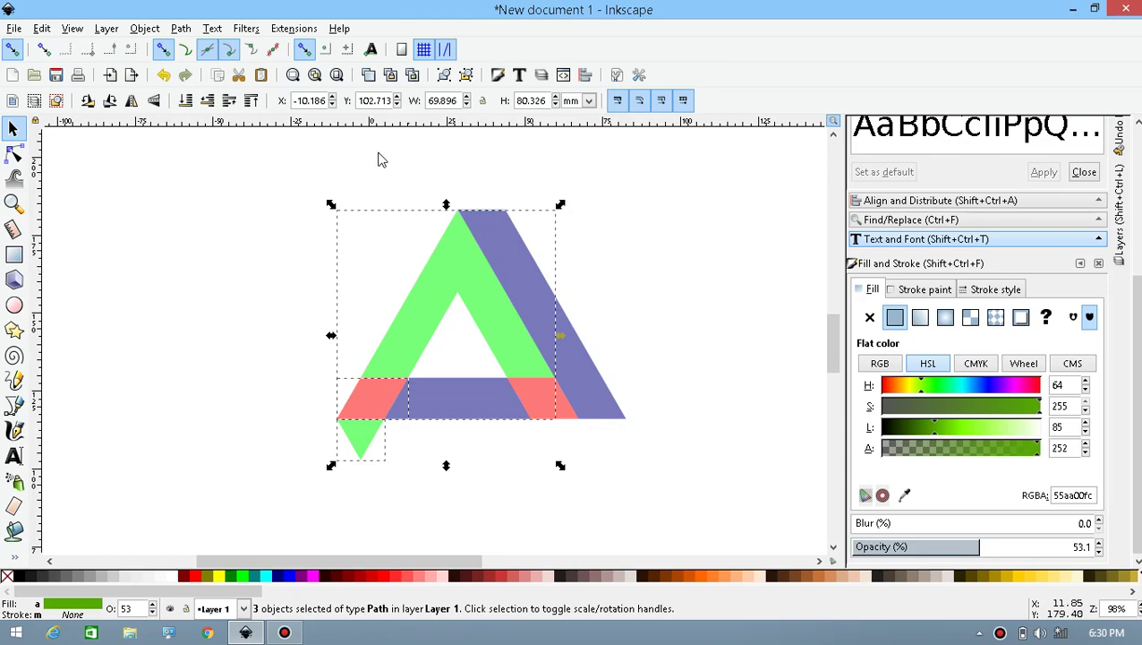
{"action": "left_click", "coordinate": [180, 28]}
{"action": "left_click", "coordinate": [192, 123]}
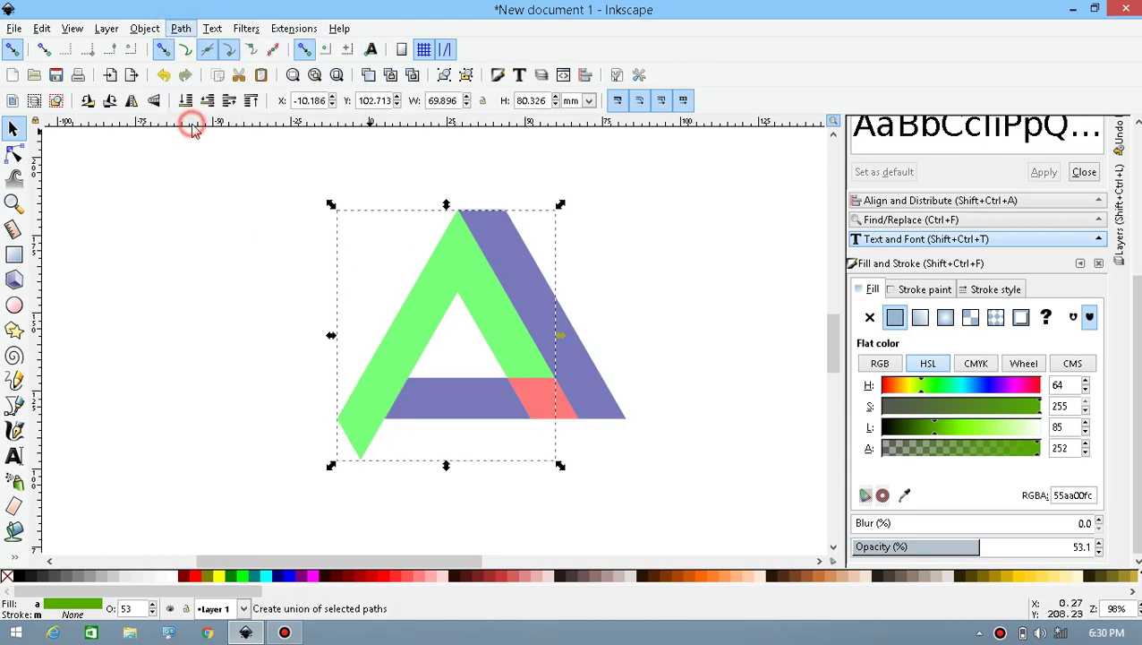
Union the crossbar, red and blue pieces into one path, then select the green side
{"action": "left_click", "coordinate": [472, 388]}
{"action": "left_click", "coordinate": [479, 401]}
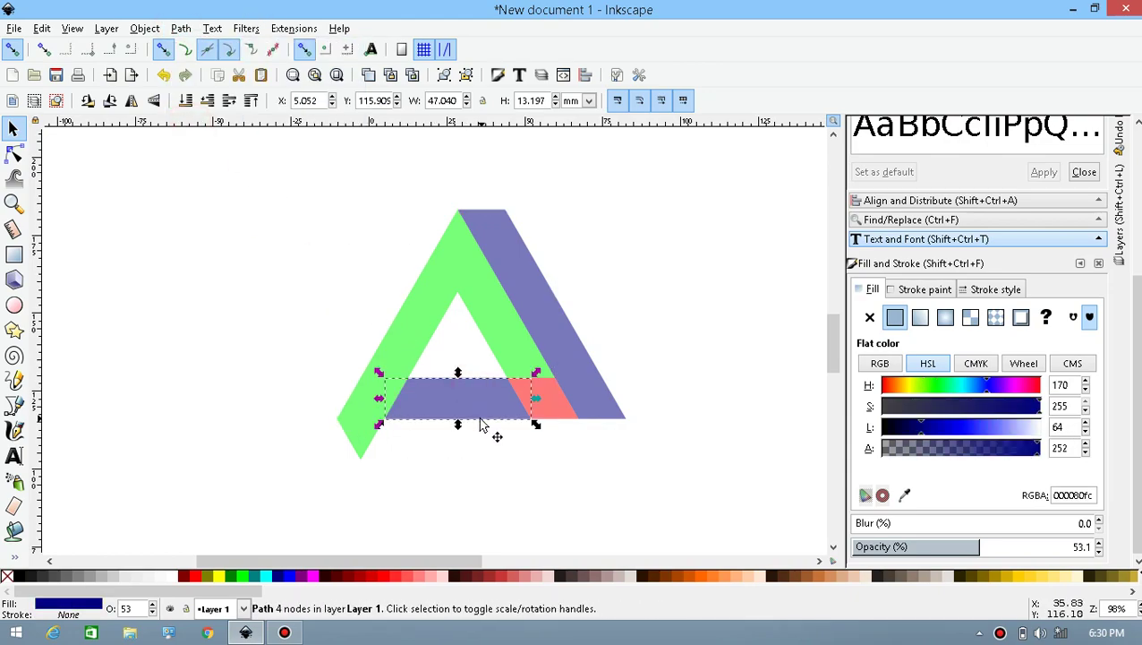
{"action": "left_click", "coordinate": [555, 412], "text": "shift"}
{"action": "left_click", "coordinate": [595, 397], "text": "shift"}
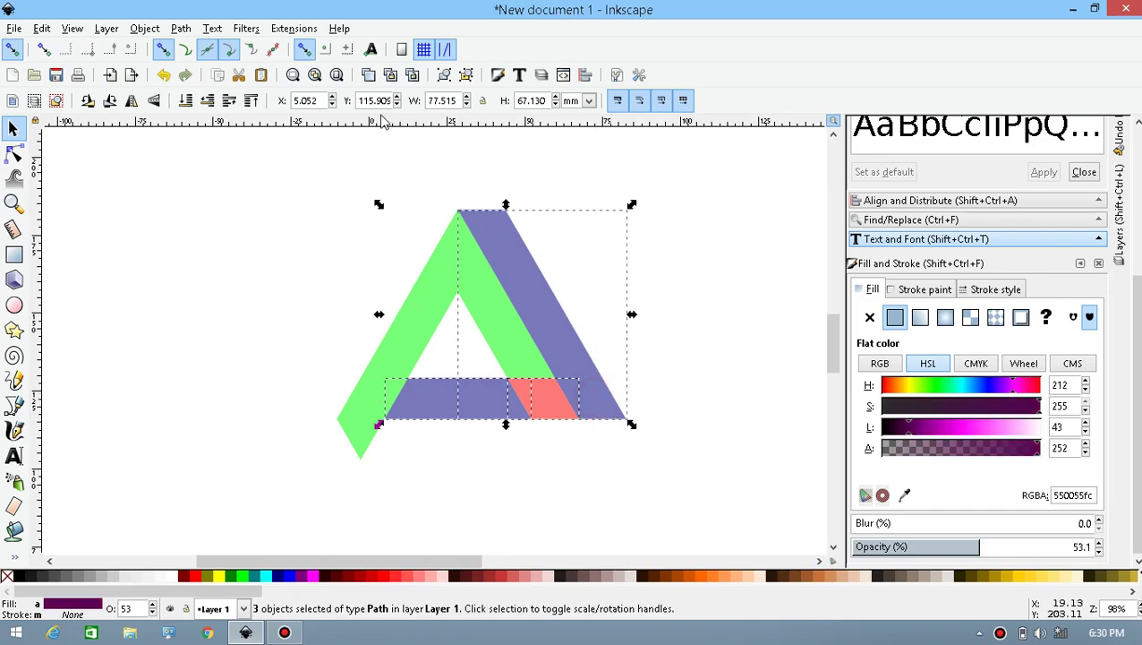
{"action": "left_click", "coordinate": [185, 27]}
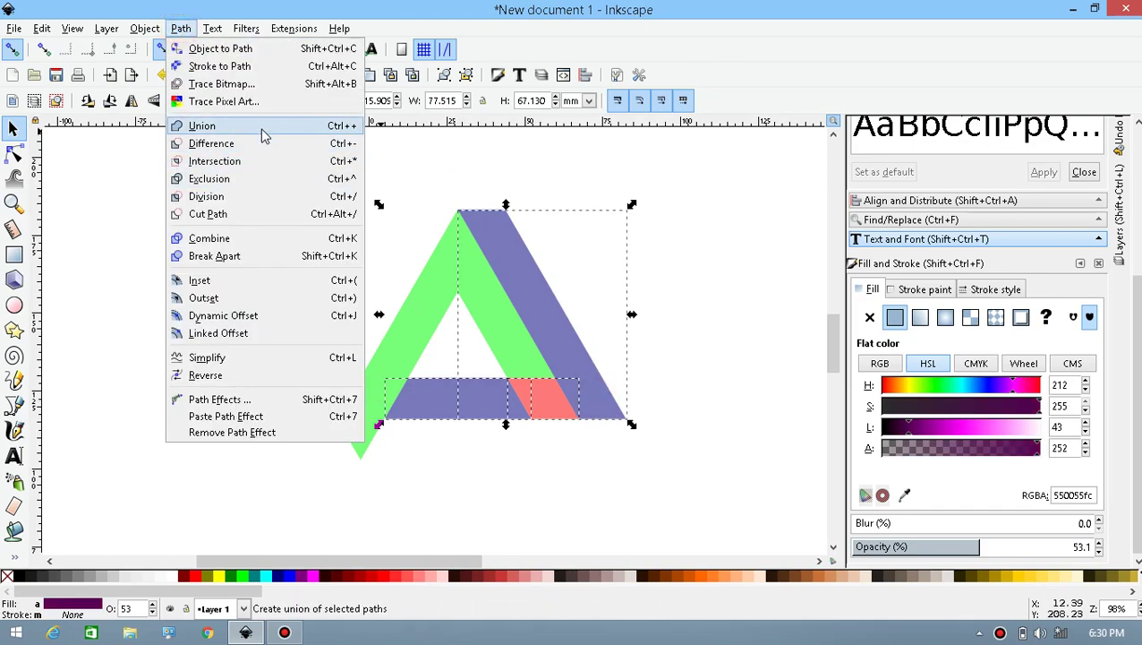
{"action": "left_click", "coordinate": [258, 126]}
{"action": "left_click", "coordinate": [722, 315]}
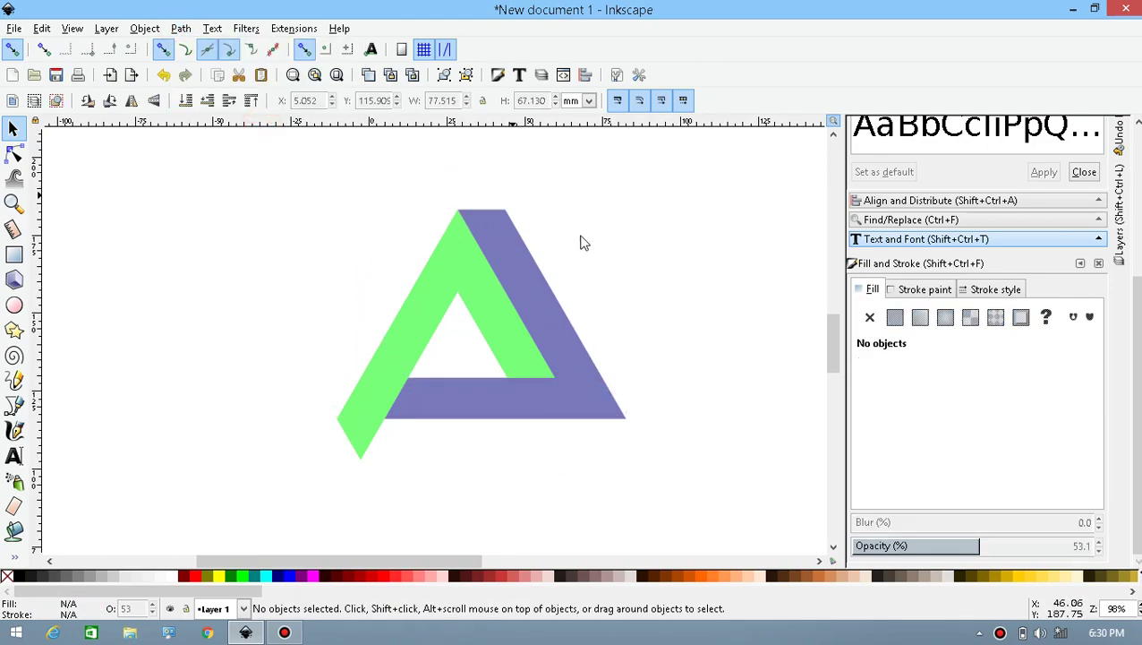
{"action": "left_click", "coordinate": [433, 316]}
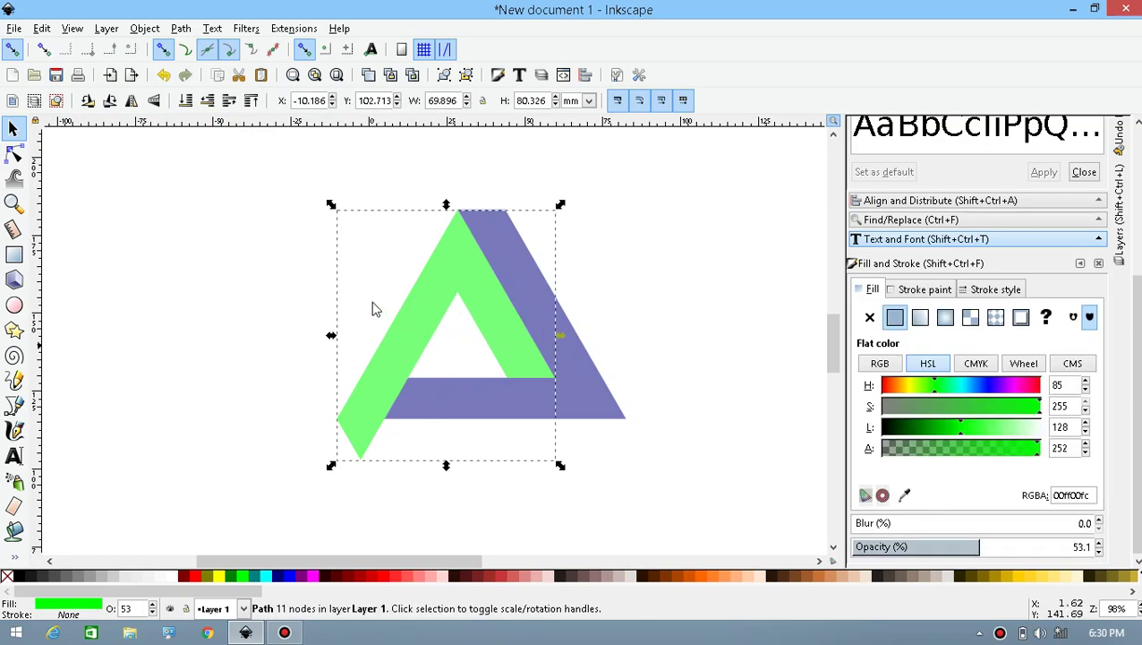
Duplicate the green side, fill the copy red, rotate it 120° and fit it as the bottom side
{"action": "key", "text": "ctrl+z"}
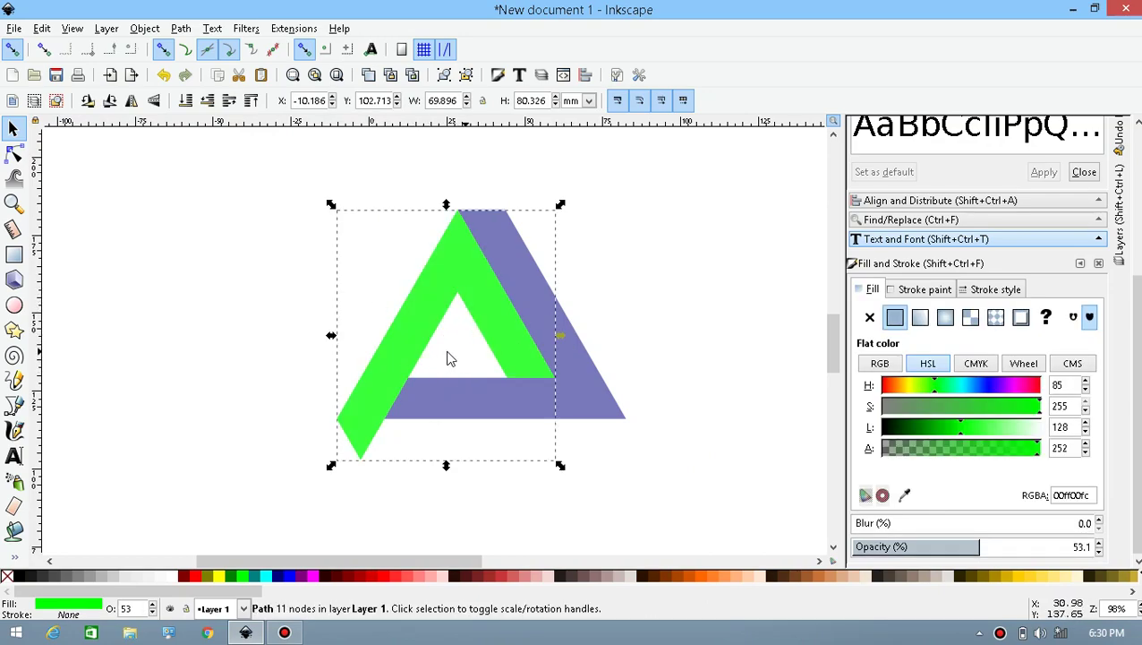
{"action": "left_click", "coordinate": [193, 574]}
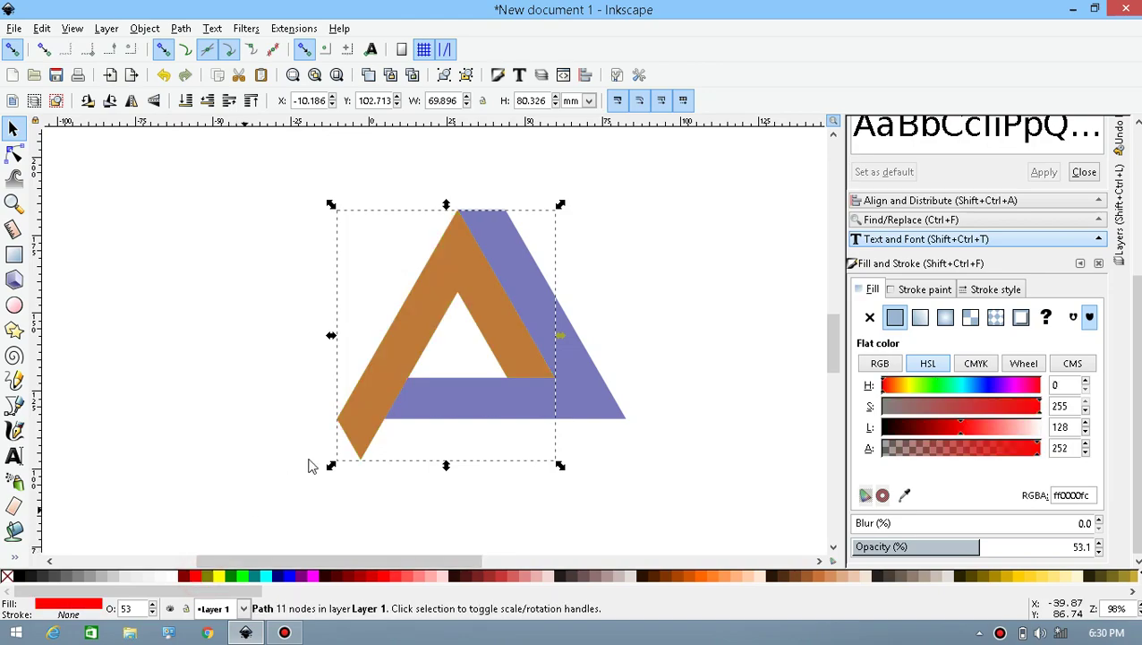
{"action": "left_click", "coordinate": [400, 349]}
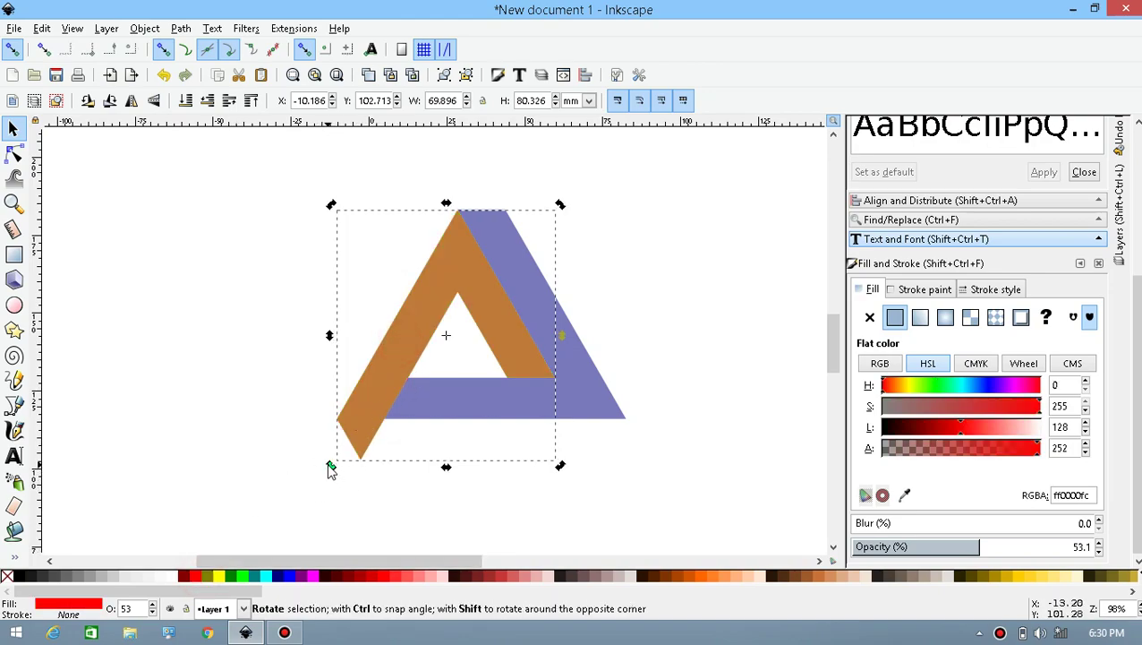
{"action": "left_click_drag", "start_coordinate": [330, 467], "coordinate": [541, 371]}
{"action": "left_click_drag", "start_coordinate": [475, 356], "coordinate": [501, 425]}
{"action": "left_click", "coordinate": [710, 402]}
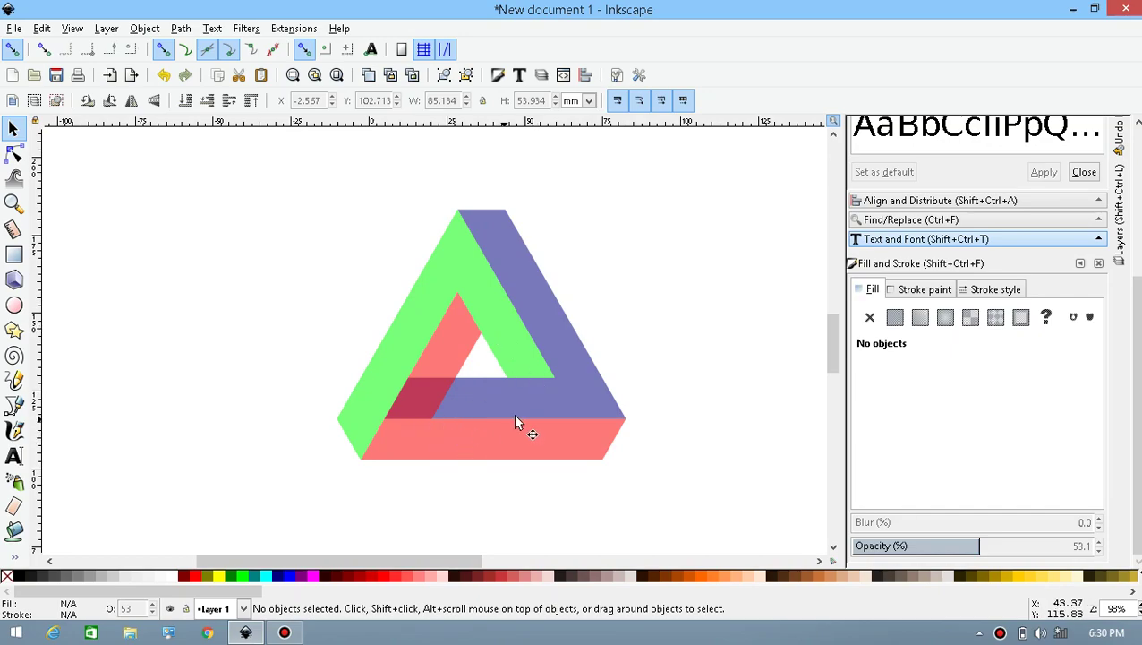
Subtract a copy of the red side from the blue side, then select all three sides
{"action": "left_click", "coordinate": [417, 385]}
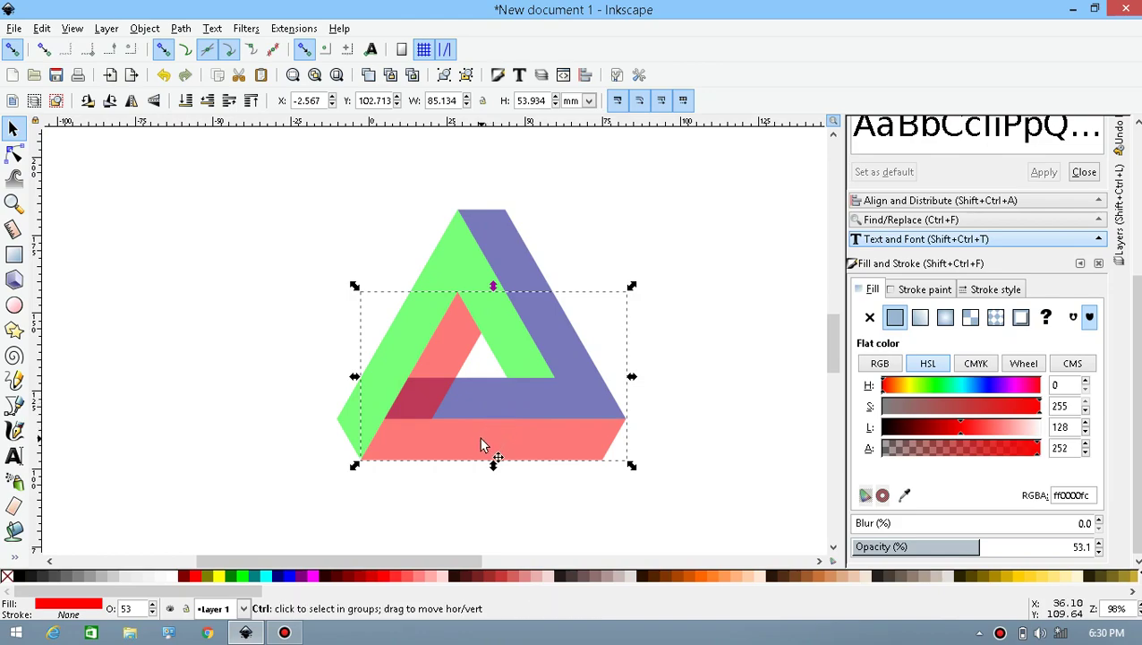
{"action": "key", "text": "ctrl+z"}
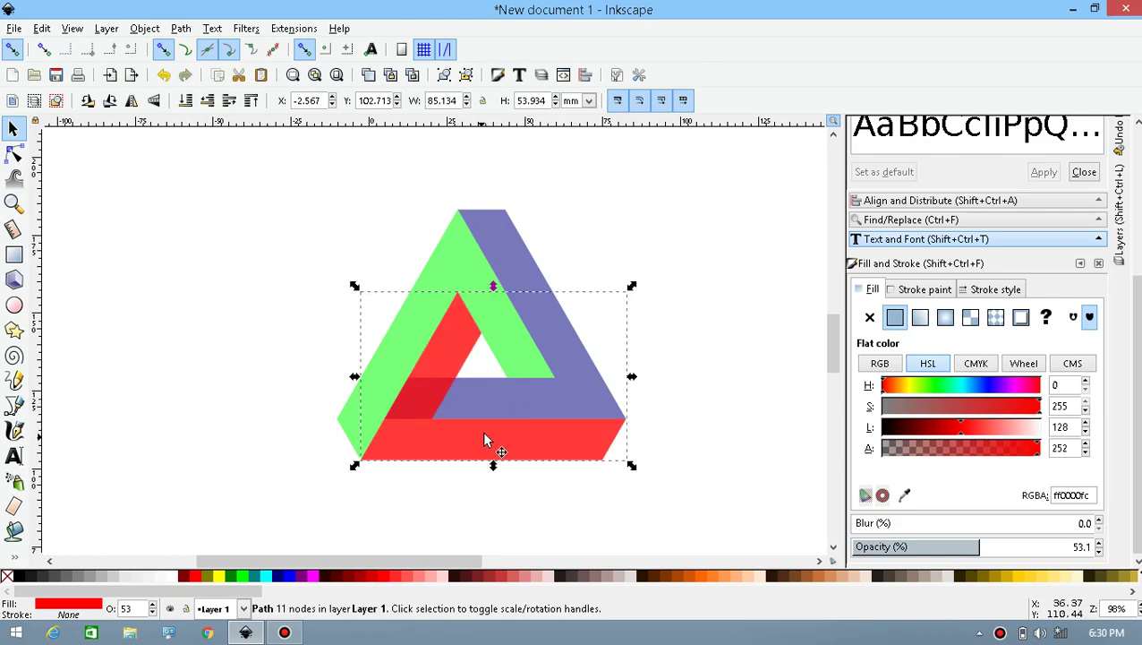
{"action": "left_click", "coordinate": [499, 214], "text": "shift"}
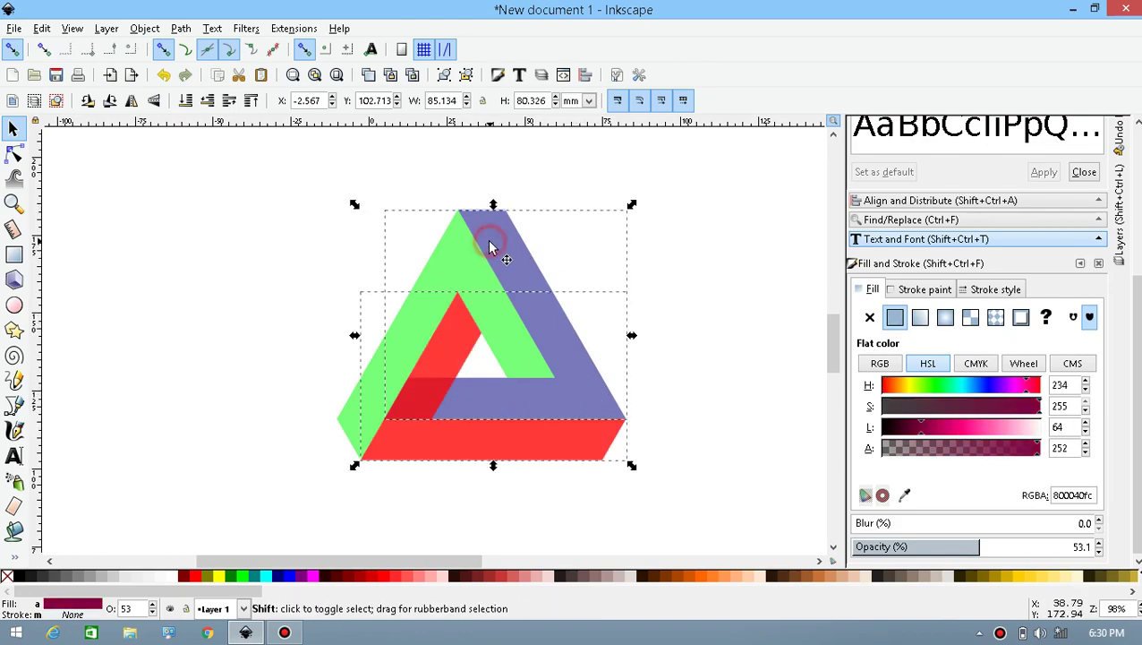
{"action": "left_click", "coordinate": [181, 28]}
{"action": "left_click", "coordinate": [221, 145]}
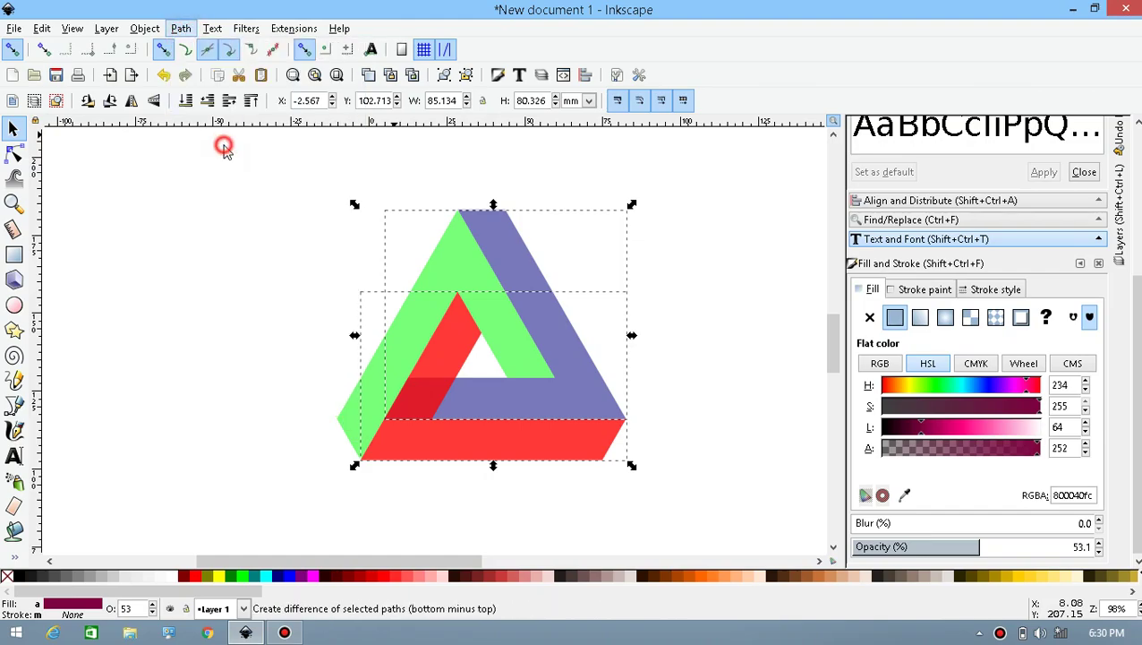
{"action": "left_click", "coordinate": [739, 376]}
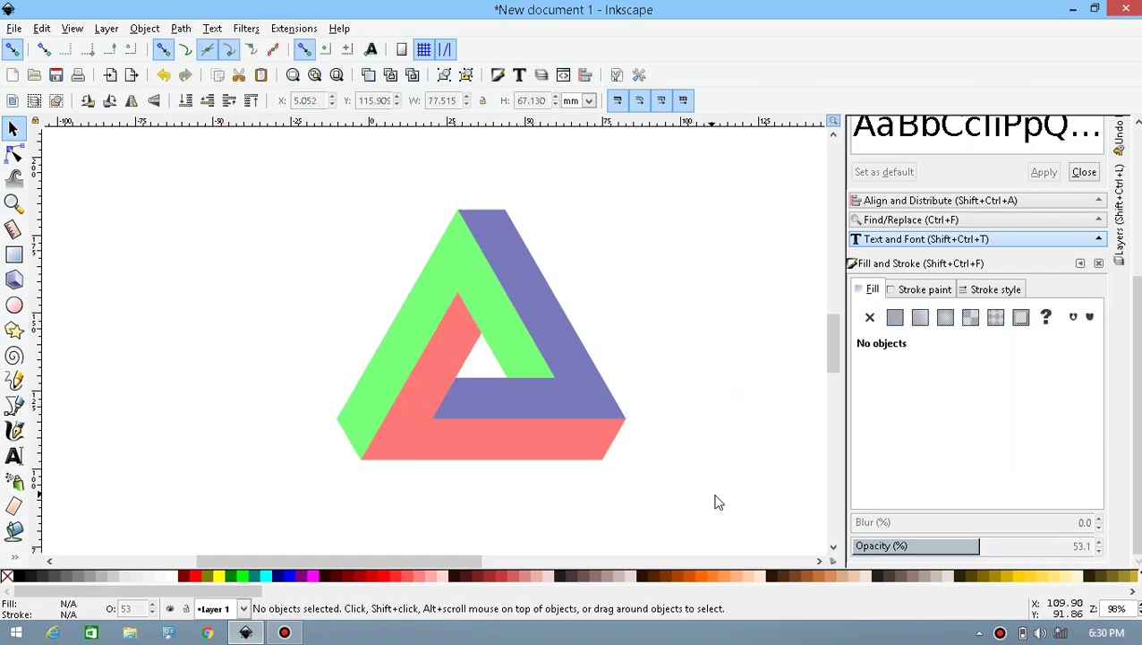
{"action": "left_click_drag", "start_coordinate": [717, 494], "coordinate": [265, 163]}
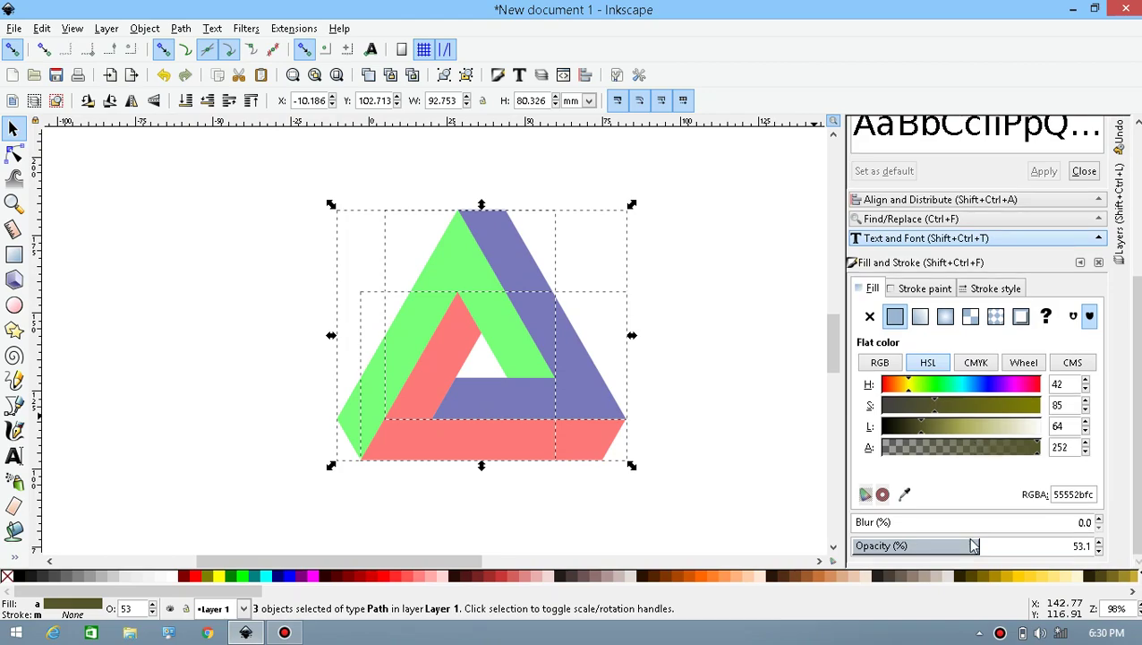
Set the red, blue and green sides each to 100% opacity
{"action": "mouse_move", "coordinate": [970, 549]}
{"action": "left_mouse_down"}
{"action": "mouse_move", "coordinate": [923, 548]}
{"action": "mouse_move", "coordinate": [989, 548]}
{"action": "left_mouse_up"}
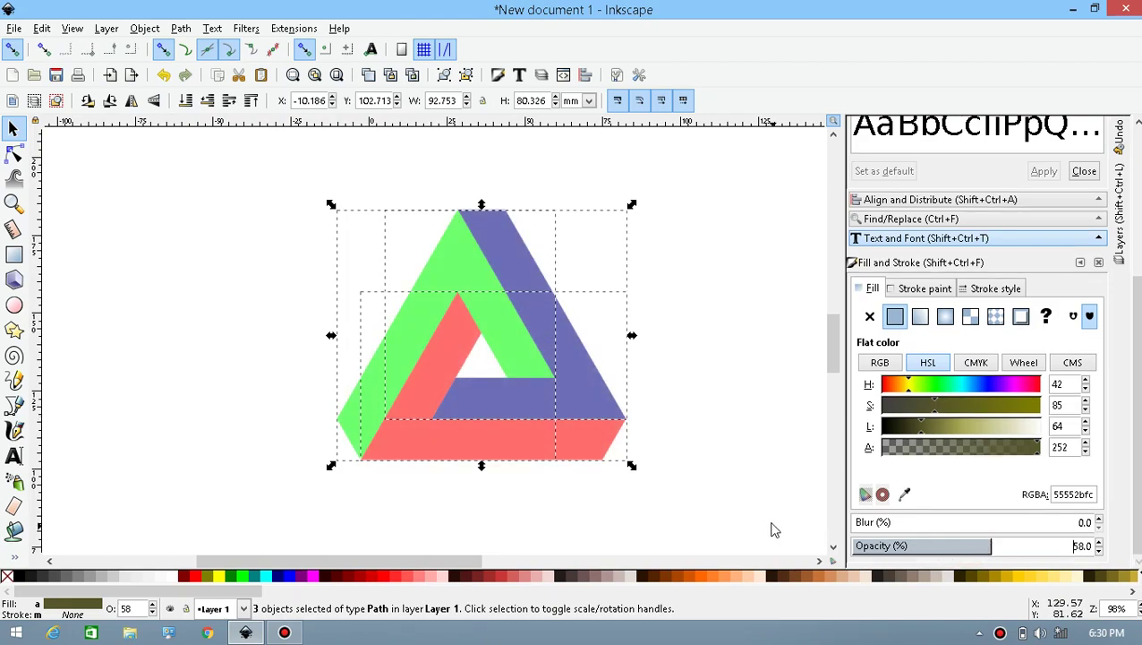
{"action": "left_click", "coordinate": [695, 500]}
{"action": "left_click", "coordinate": [602, 459]}
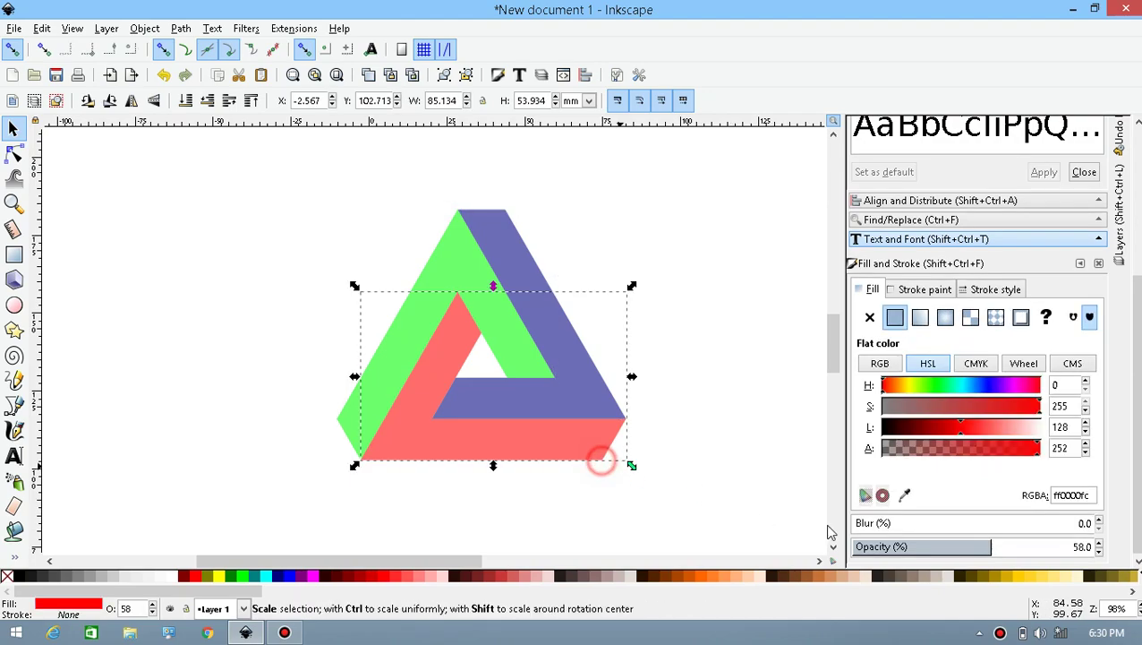
{"action": "left_click_drag", "start_coordinate": [954, 549], "coordinate": [1098, 550]}
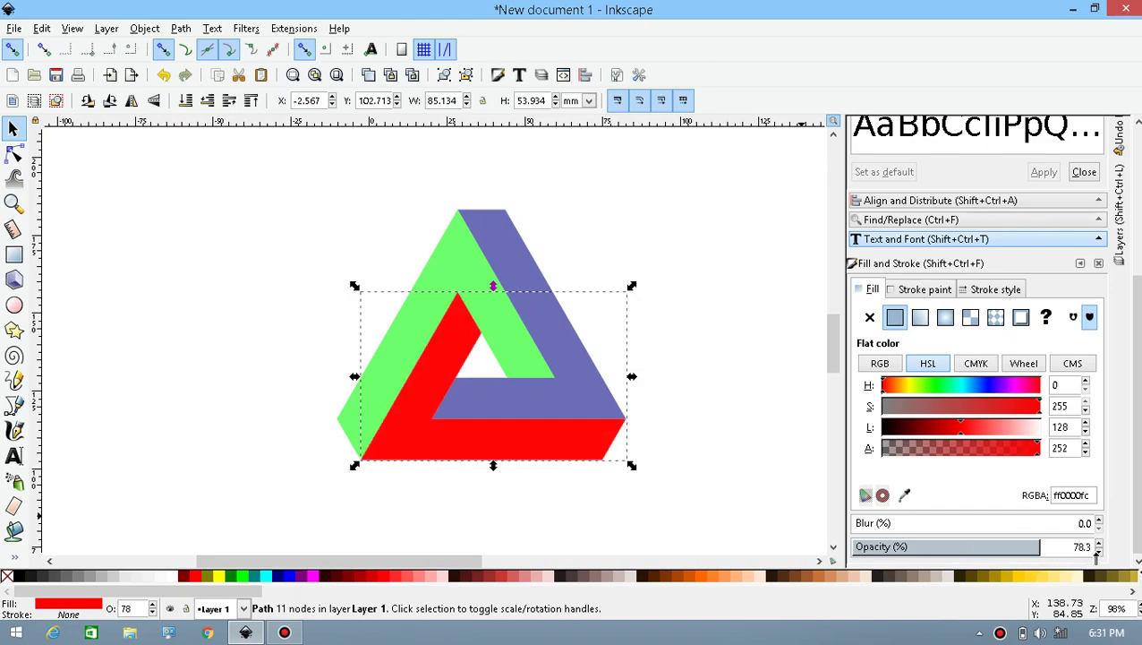
{"action": "left_click", "coordinate": [573, 399]}
{"action": "left_click_drag", "start_coordinate": [970, 549], "coordinate": [1101, 549]}
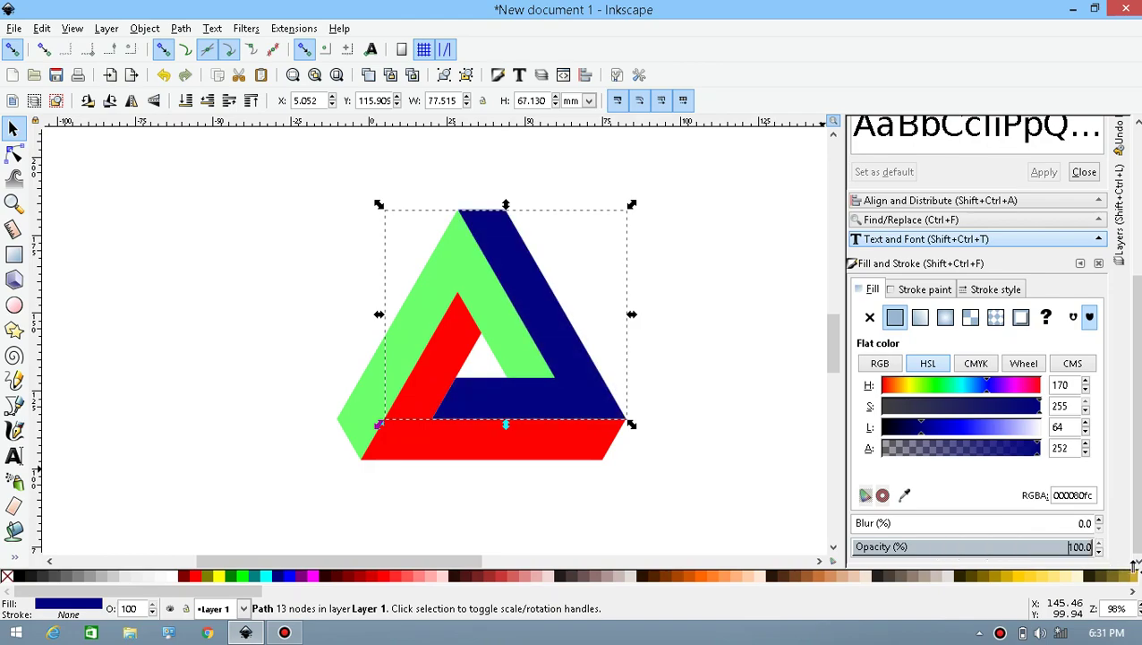
{"action": "left_click", "coordinate": [436, 294]}
{"action": "left_click_drag", "start_coordinate": [971, 548], "coordinate": [1101, 550]}
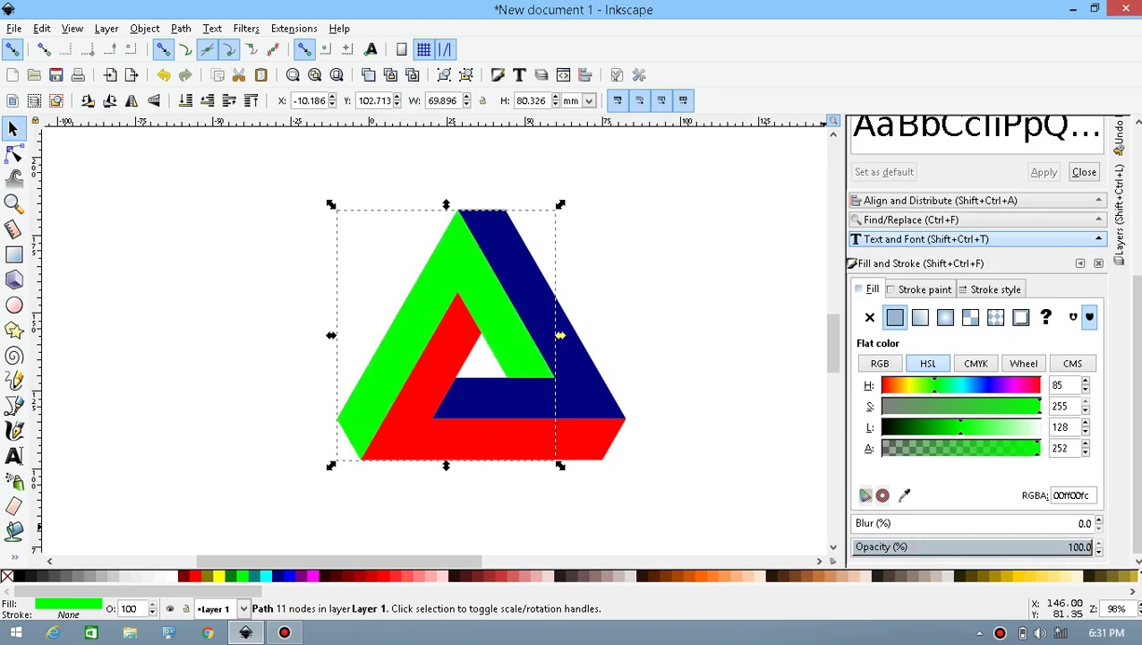
{"action": "left_click", "coordinate": [699, 394]}
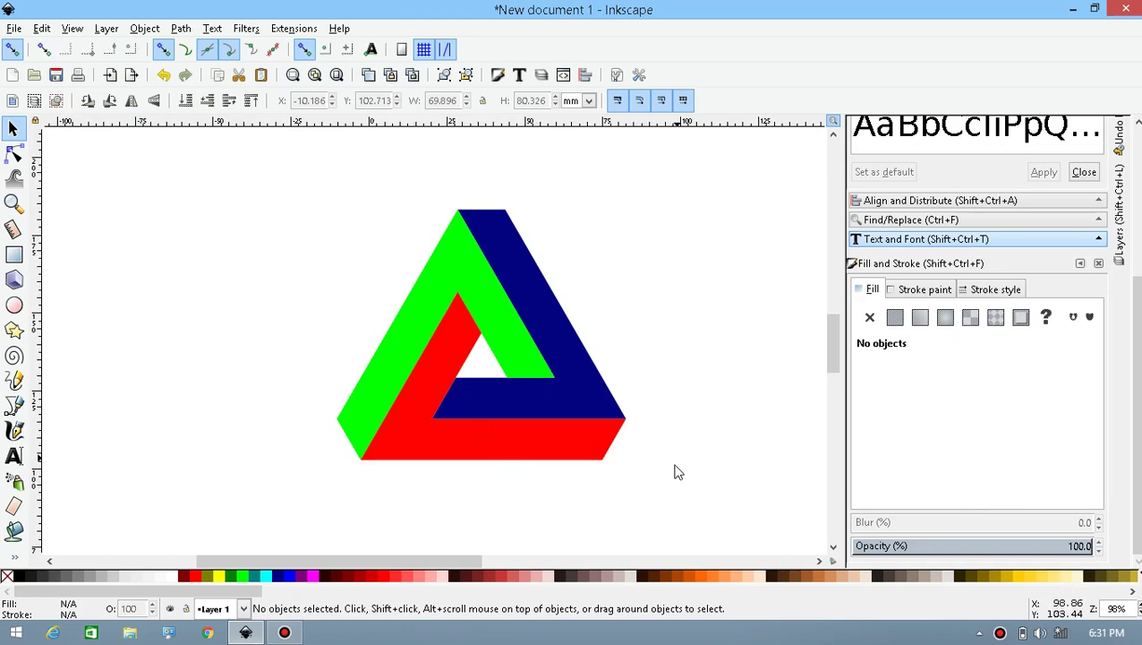
Fill the bottom side with dark navy #002255
{"action": "left_click_drag", "start_coordinate": [677, 515], "coordinate": [268, 273]}
{"action": "left_click", "coordinate": [269, 273]}
{"action": "left_click", "coordinate": [524, 456]}
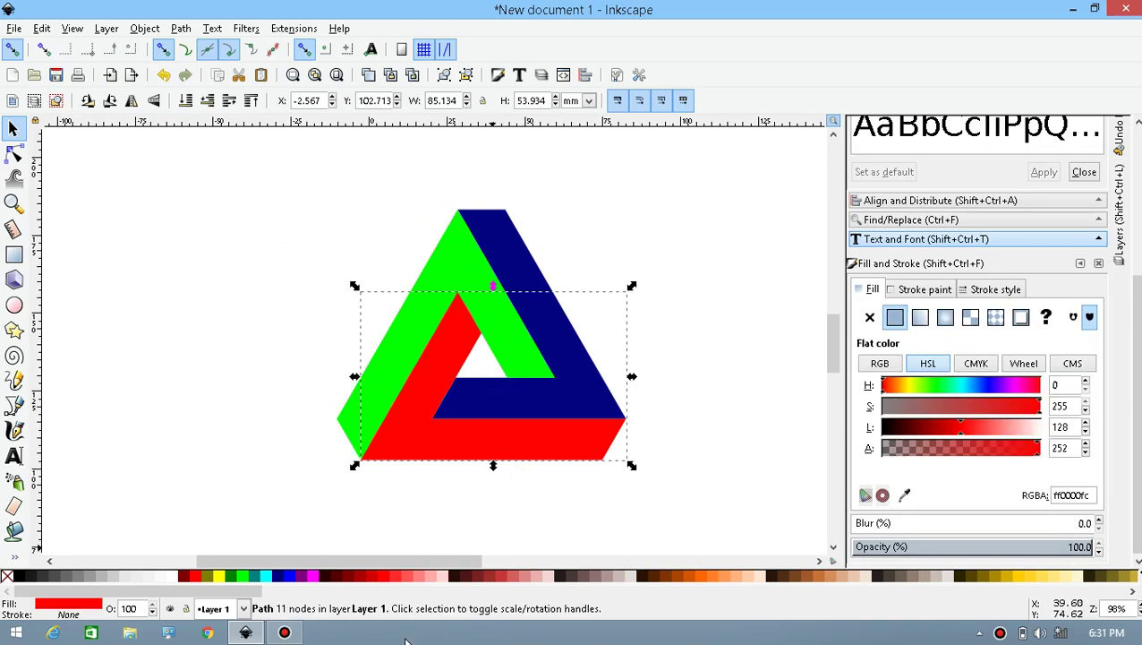
{"action": "scroll", "coordinate": [253, 593], "scroll_direction": "right", "scroll_amount": 3}
{"action": "left_click_drag", "start_coordinate": [253, 592], "coordinate": [531, 624]}
{"action": "left_click_drag", "start_coordinate": [578, 592], "coordinate": [676, 609]}
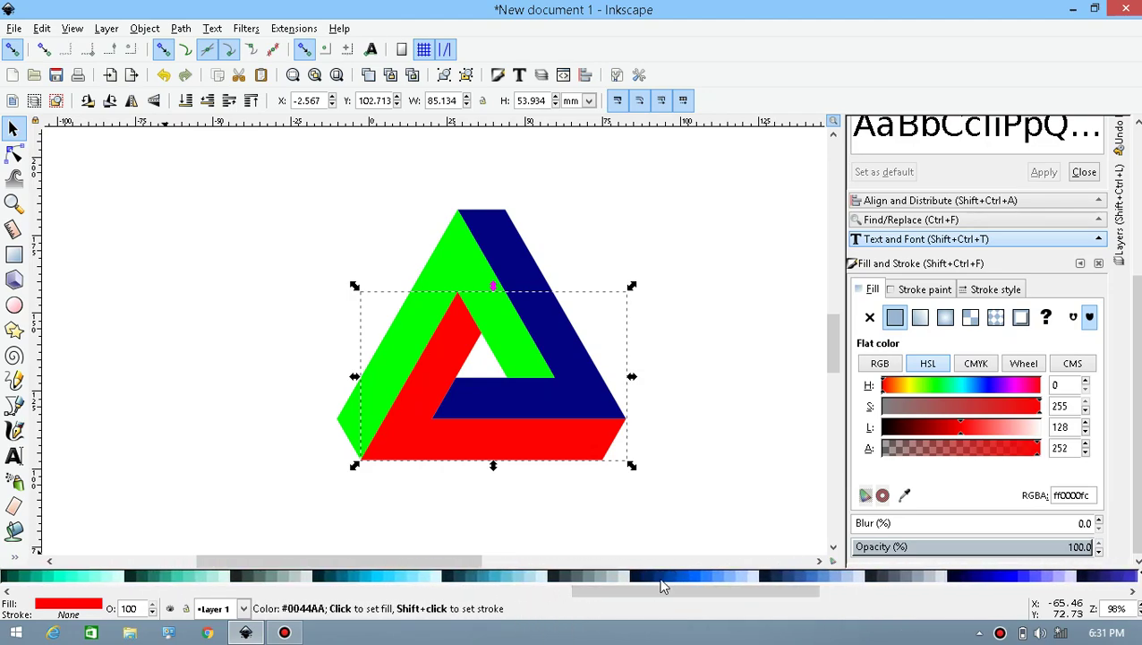
{"action": "left_click", "coordinate": [656, 580]}
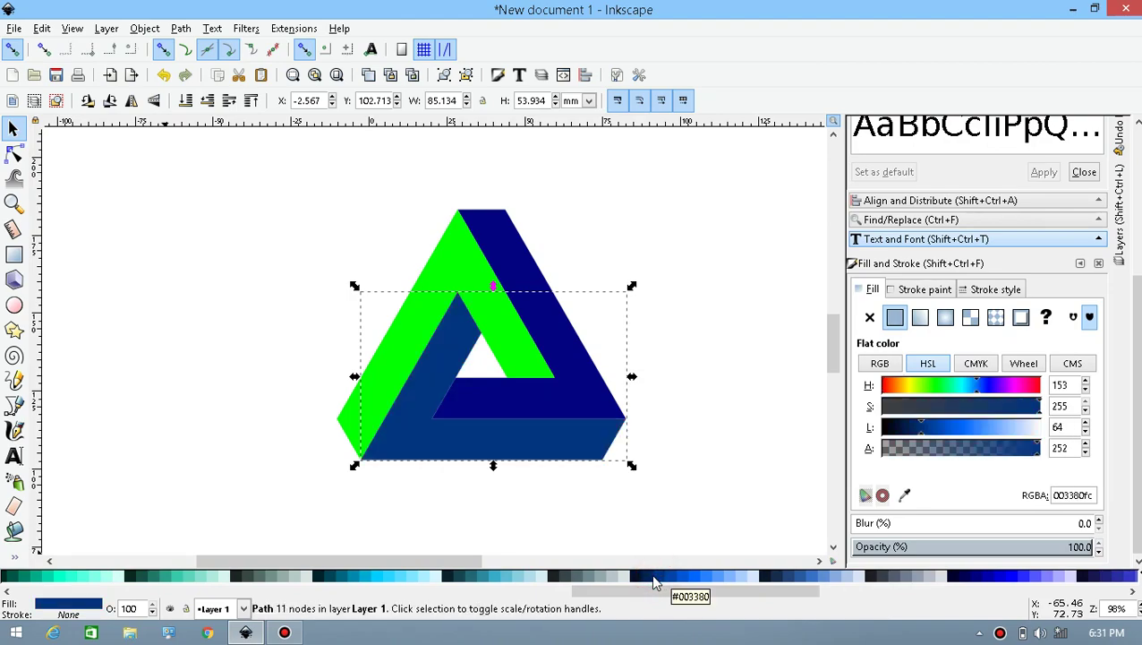
{"action": "left_click", "coordinate": [651, 579]}
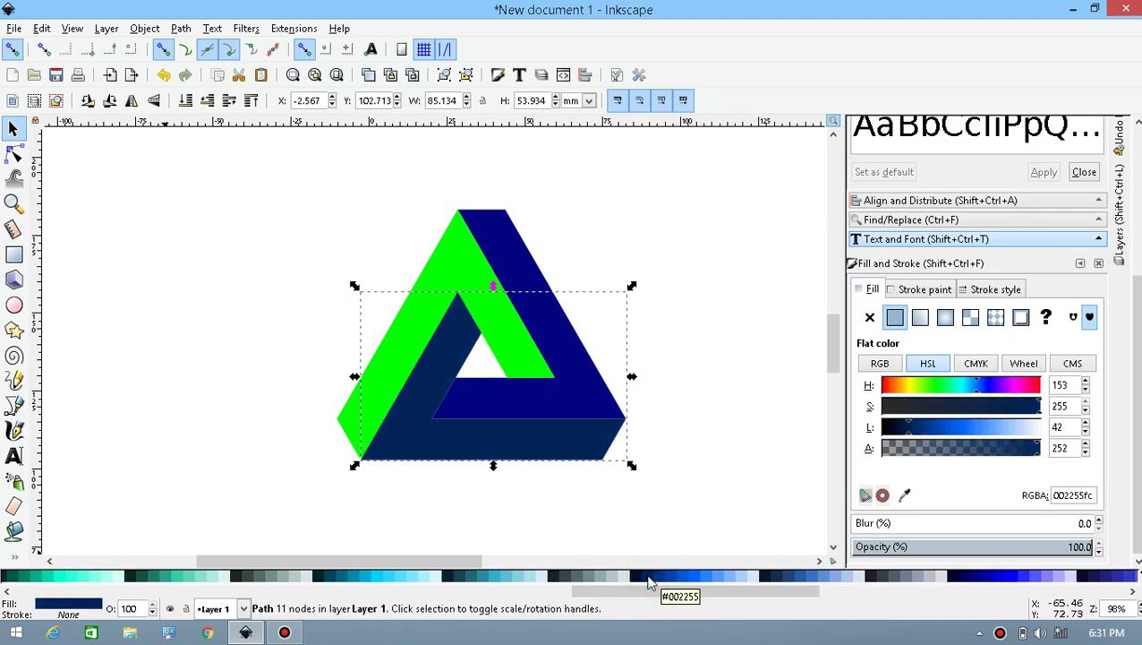
Colour the left side light blue and the right side #0044AA
{"action": "left_click", "coordinate": [551, 376]}
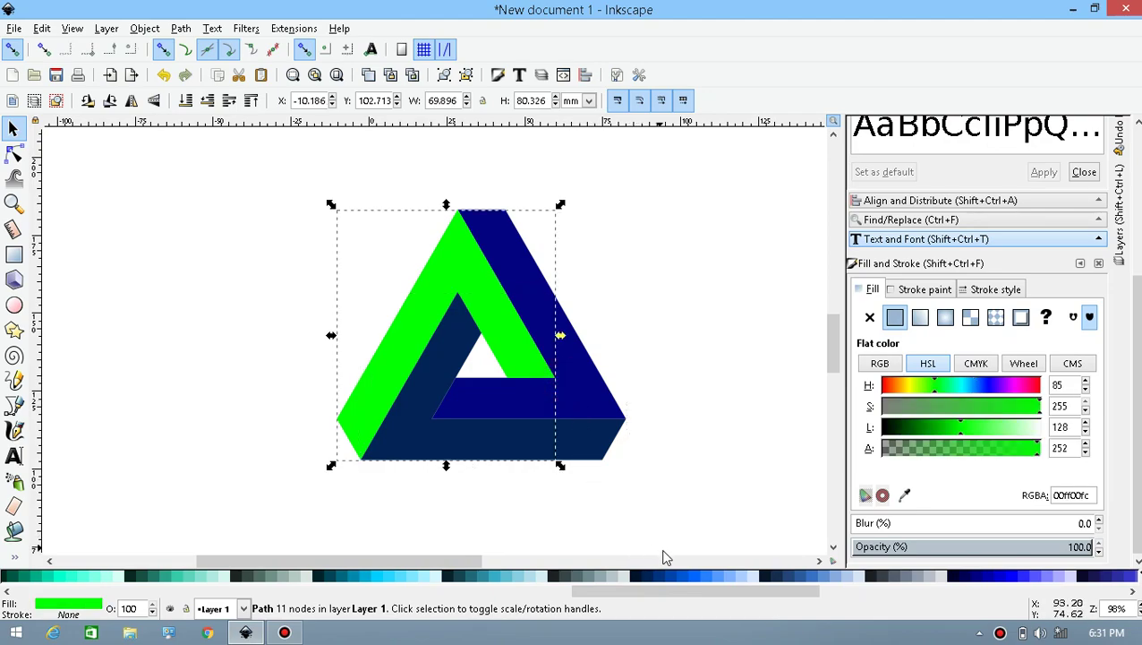
{"action": "left_click", "coordinate": [669, 582]}
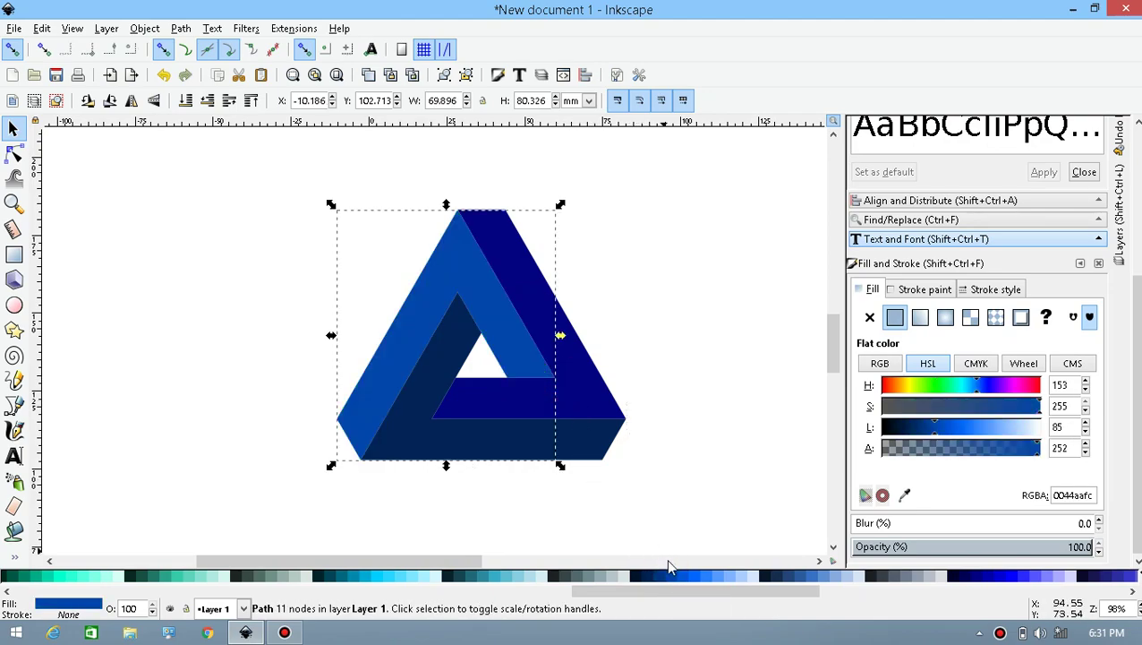
{"action": "left_click", "coordinate": [698, 578]}
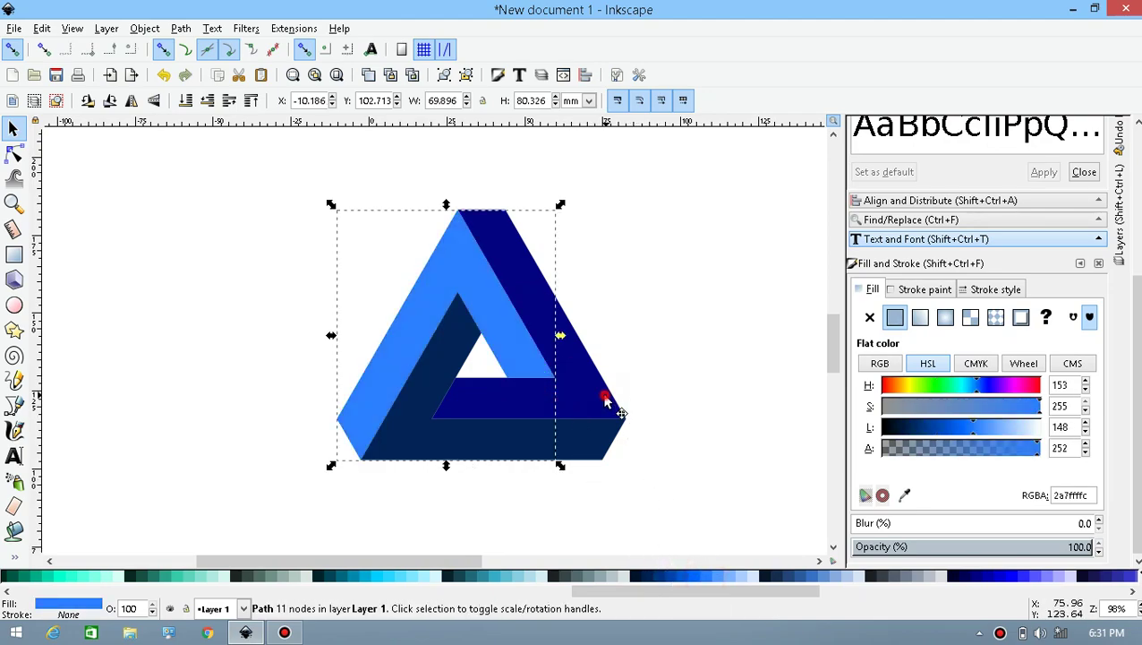
{"action": "left_click", "coordinate": [605, 395]}
{"action": "left_click", "coordinate": [671, 579]}
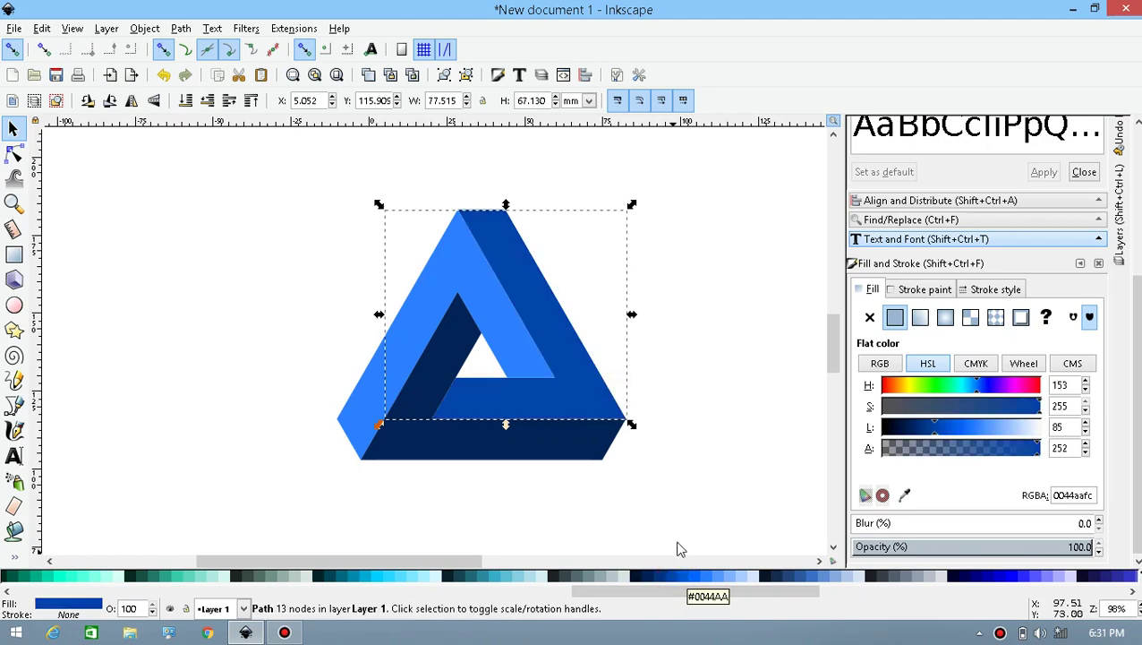
{"action": "left_click", "coordinate": [718, 465]}
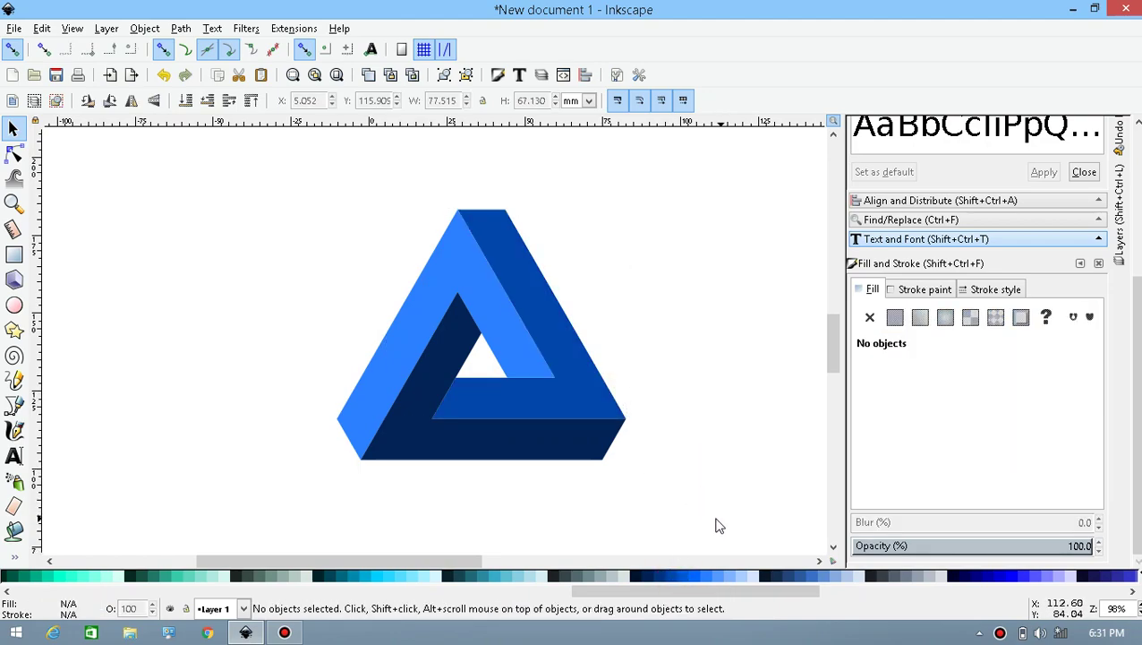
{"action": "mouse_move", "coordinate": [714, 519]}
{"action": "left_mouse_down"}
{"action": "mouse_move", "coordinate": [467, 449]}
{"action": "mouse_move", "coordinate": [189, 150]}
{"action": "left_mouse_up"}
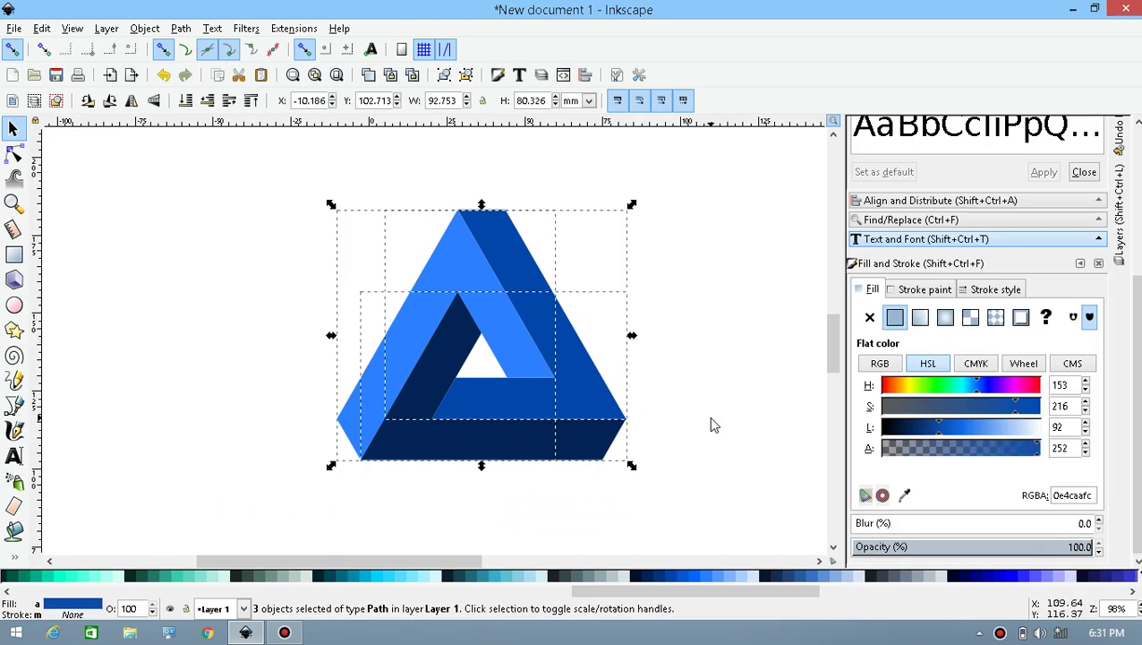
{"action": "left_click", "coordinate": [701, 424]}
{"action": "left_click", "coordinate": [559, 348]}
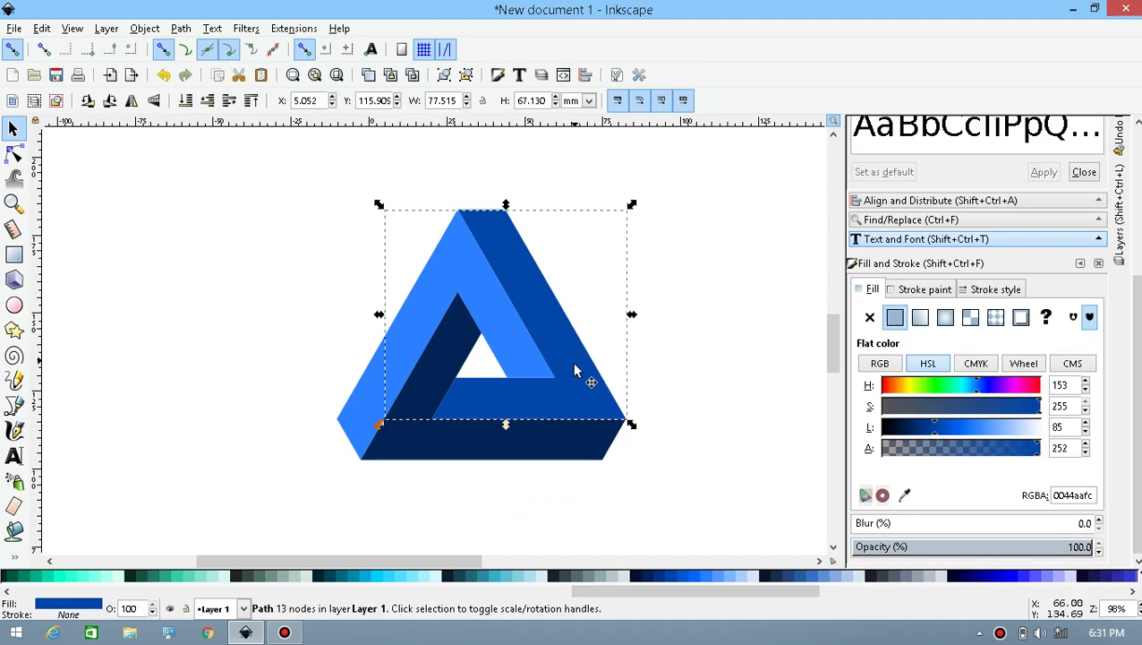
Draw a gradient up the right side and set its bottom stop to dark teal
{"action": "key", "text": "g"}
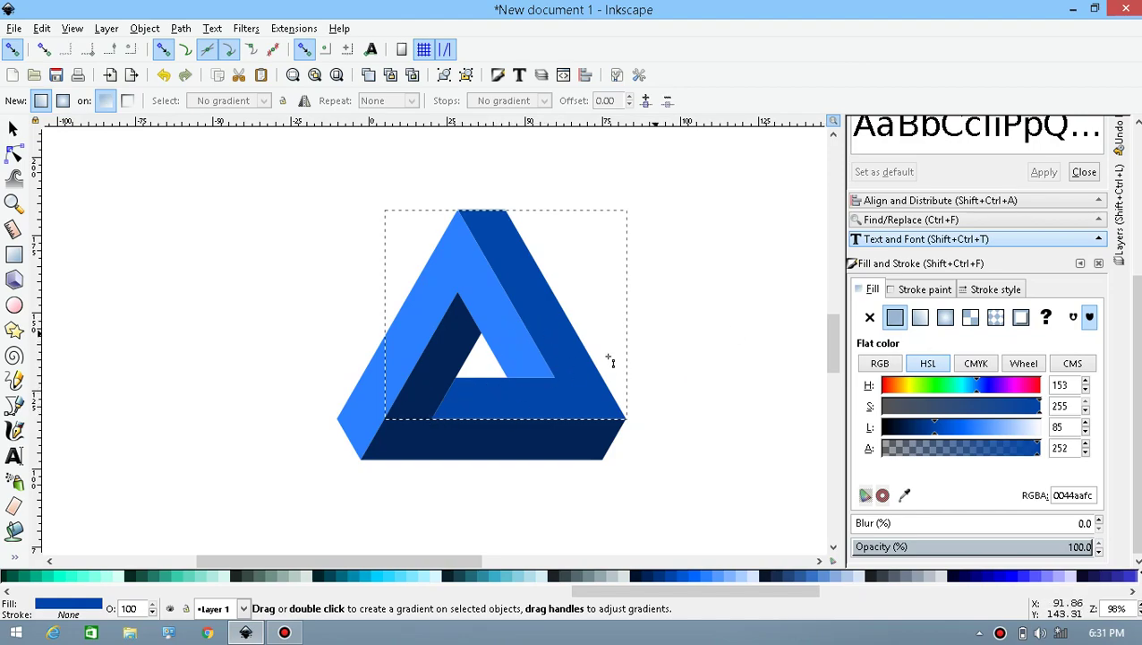
{"action": "left_click_drag", "start_coordinate": [434, 418], "coordinate": [506, 210]}
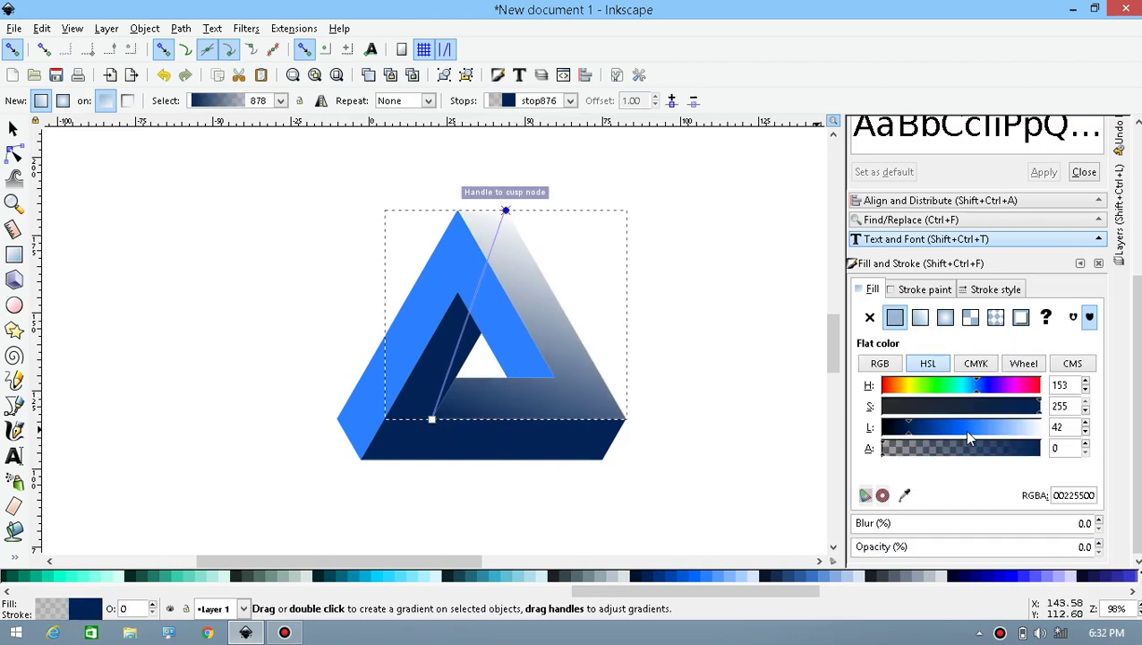
{"action": "left_click", "coordinate": [432, 418]}
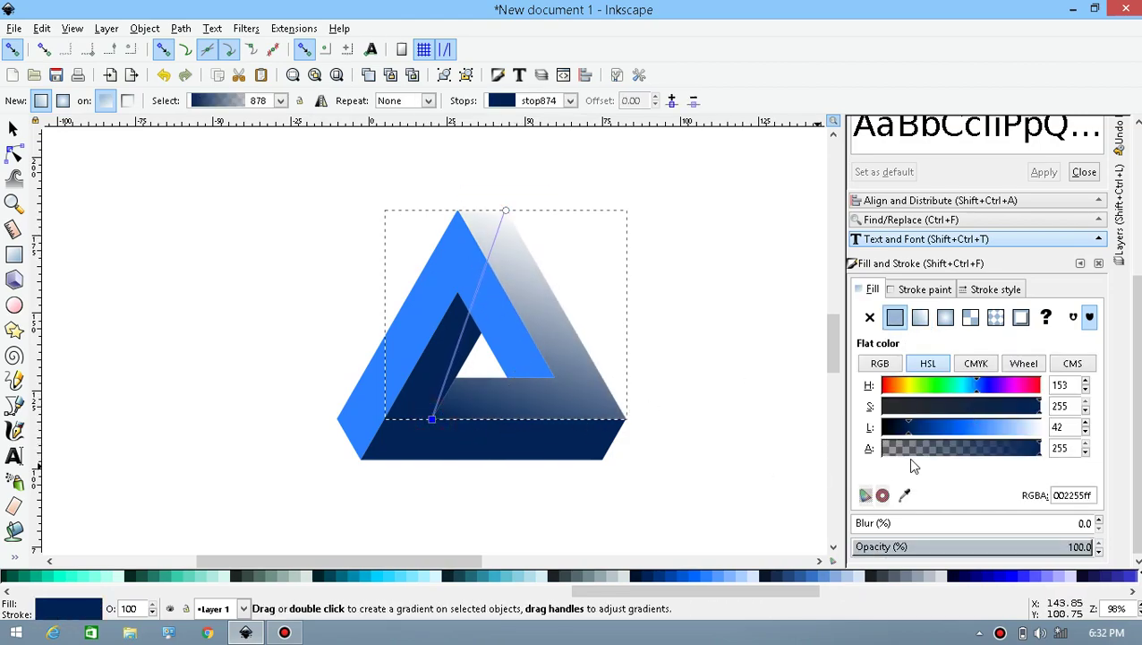
{"action": "mouse_move", "coordinate": [906, 428]}
{"action": "left_mouse_down"}
{"action": "mouse_move", "coordinate": [876, 436]}
{"action": "mouse_move", "coordinate": [909, 436]}
{"action": "left_mouse_up"}
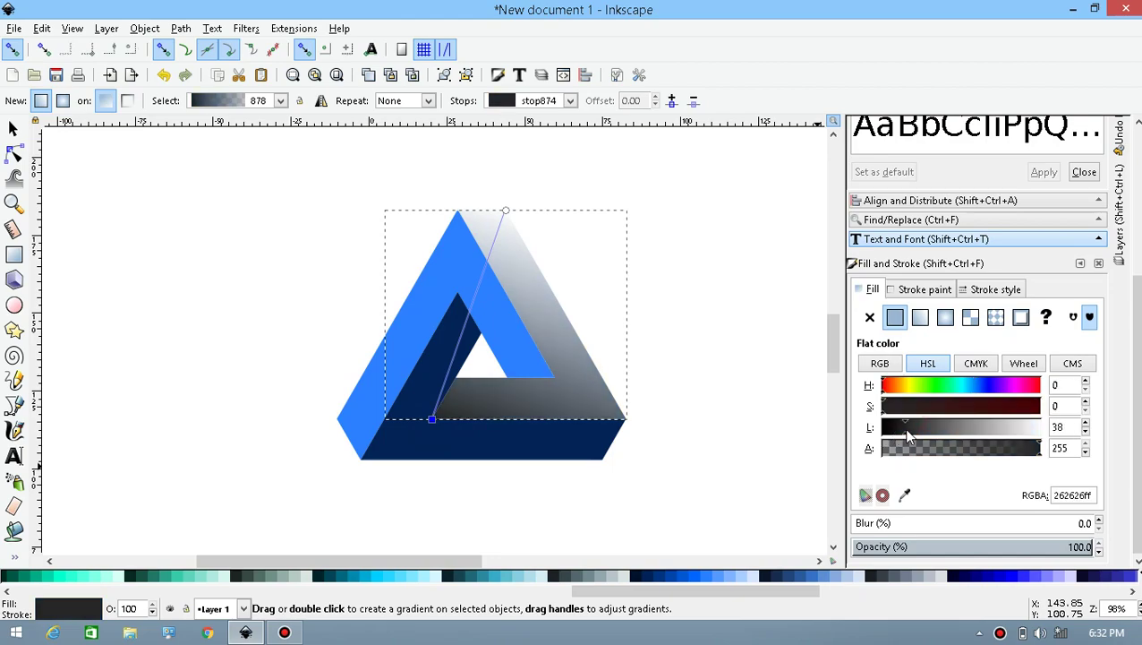
{"action": "left_click_drag", "start_coordinate": [951, 394], "coordinate": [964, 394]}
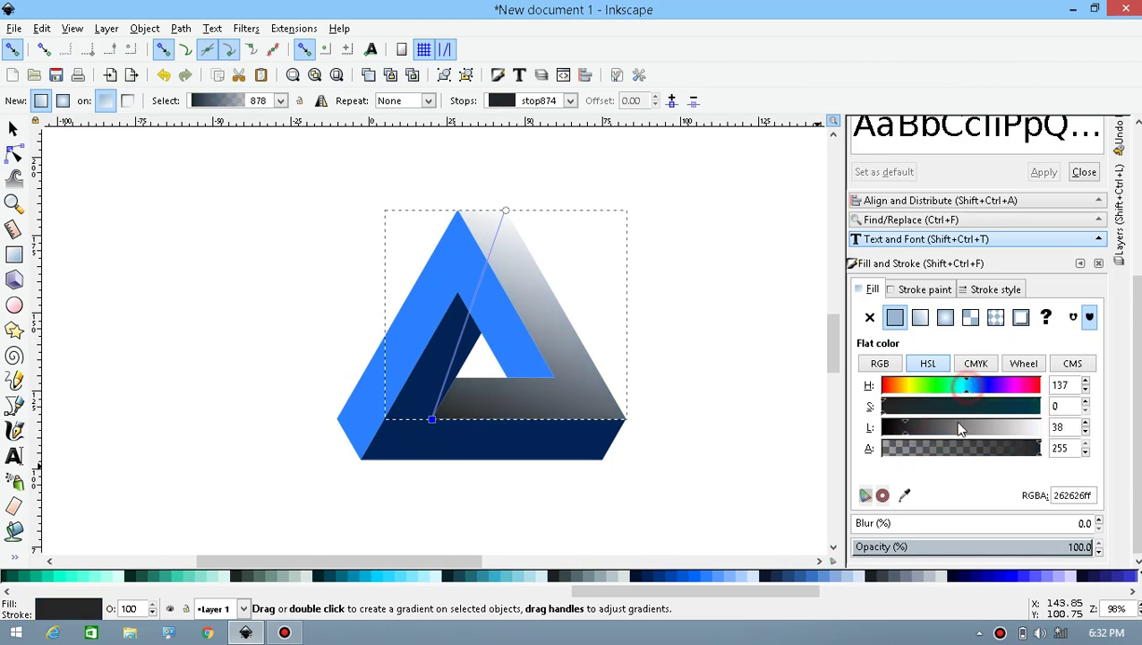
{"action": "left_click", "coordinate": [957, 428]}
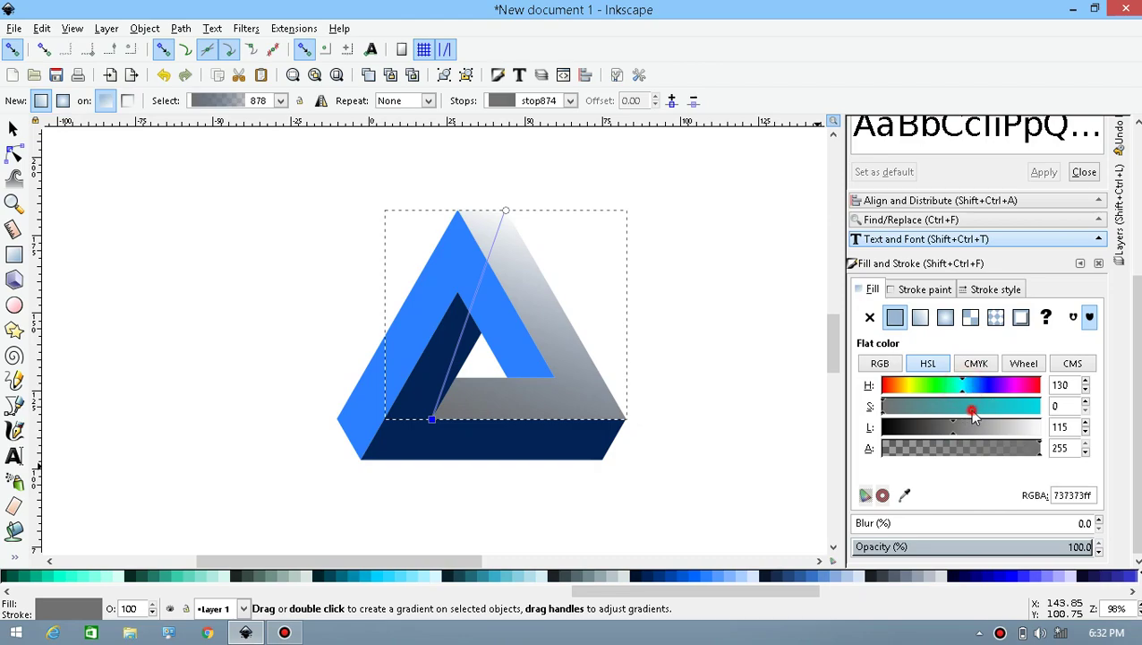
{"action": "left_click_drag", "start_coordinate": [974, 411], "coordinate": [1041, 414]}
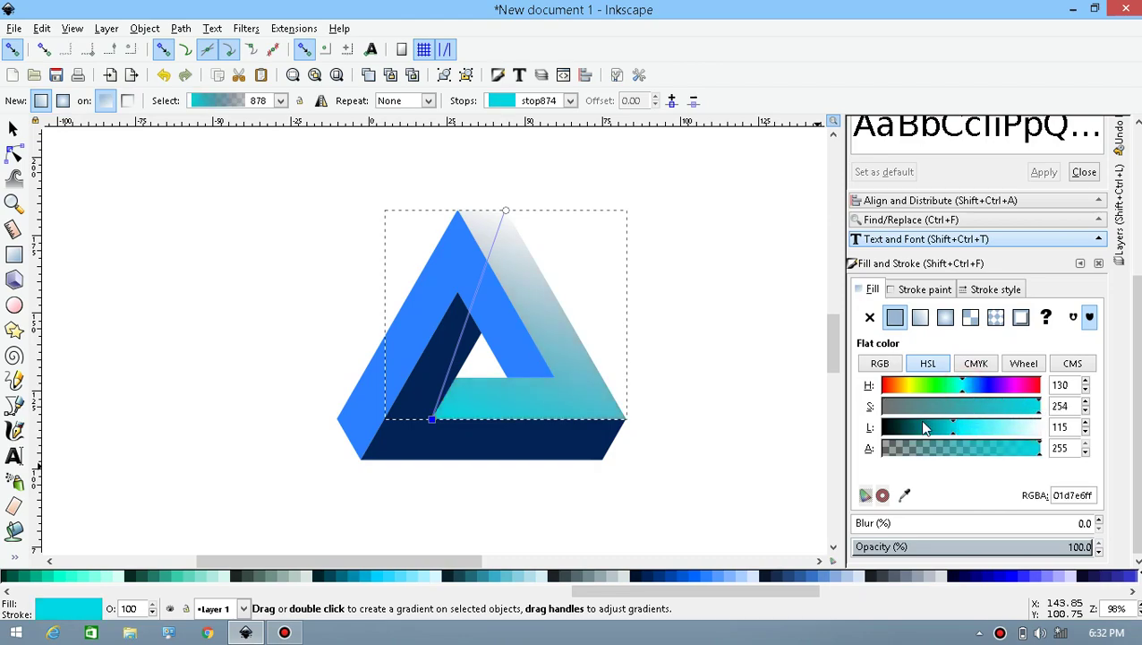
{"action": "left_click_drag", "start_coordinate": [927, 428], "coordinate": [911, 433]}
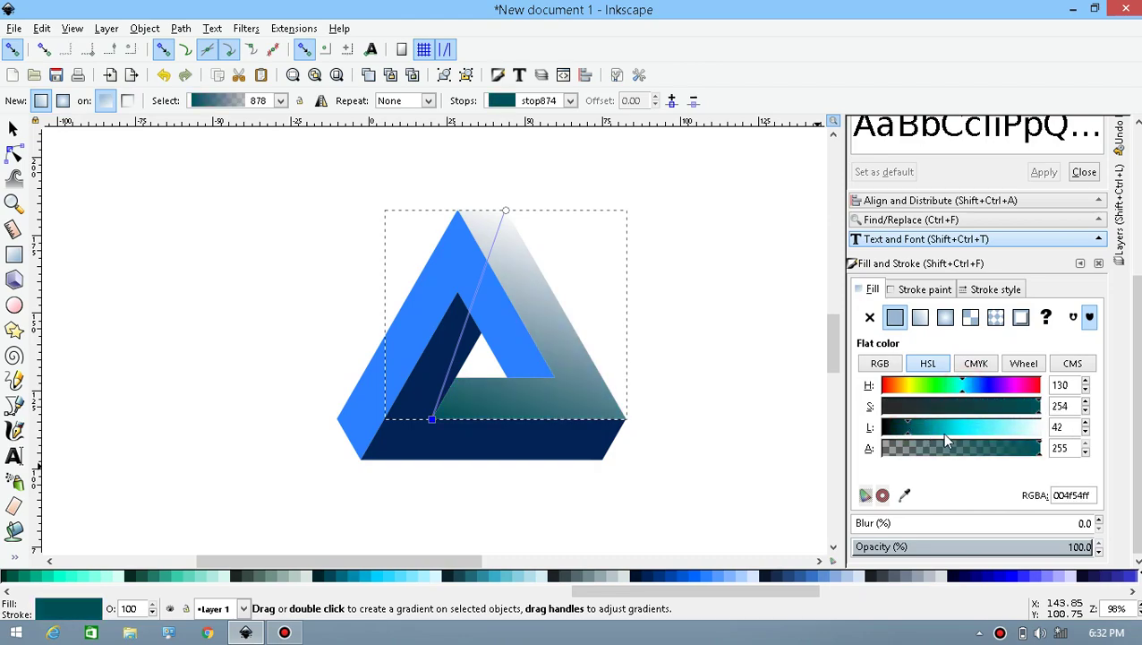
Set the gradient's top stop to bright cyan and deselect to check it
{"action": "left_click", "coordinate": [506, 212]}
{"action": "left_click", "coordinate": [962, 390]}
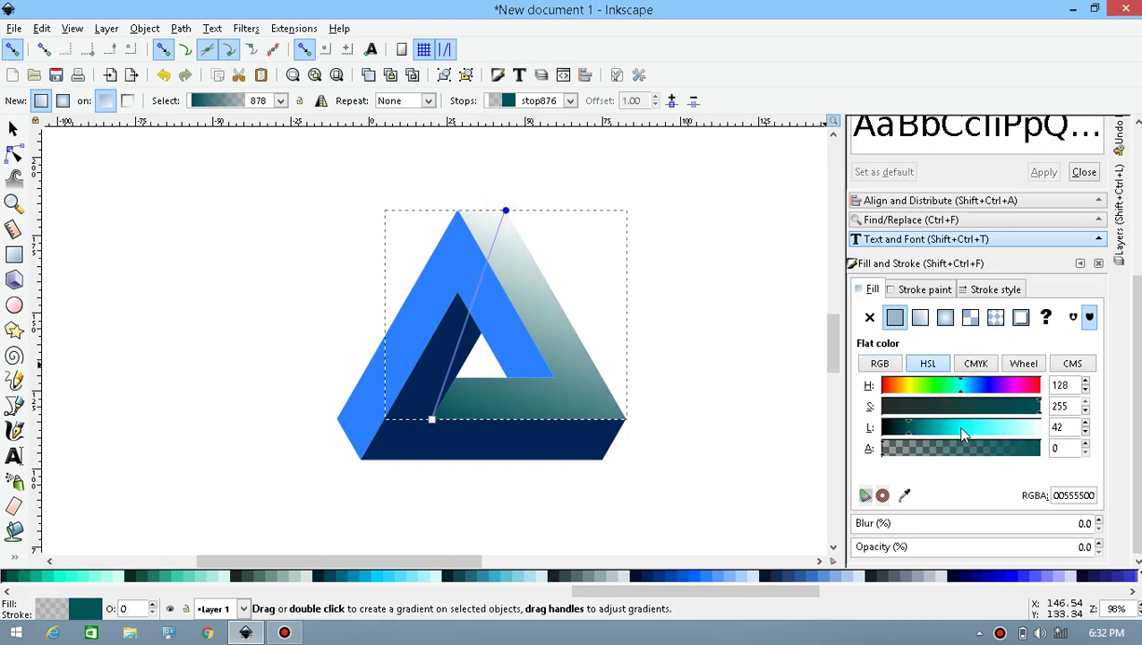
{"action": "left_click_drag", "start_coordinate": [963, 434], "coordinate": [1010, 444]}
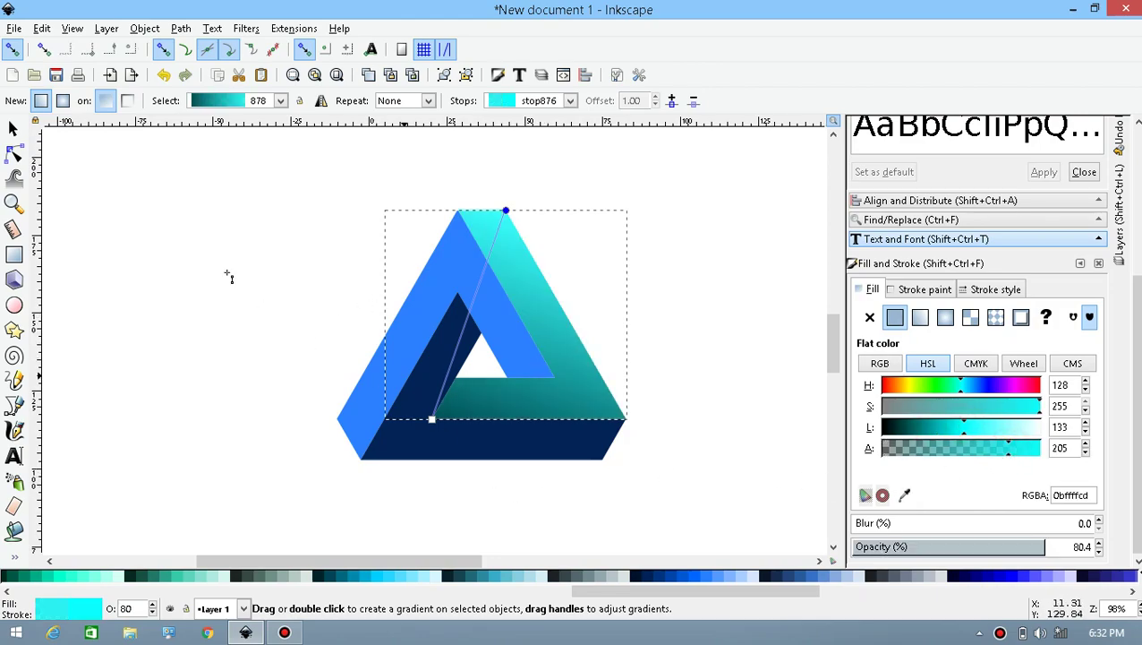
{"action": "left_click", "coordinate": [13, 129]}
{"action": "left_click", "coordinate": [220, 249]}
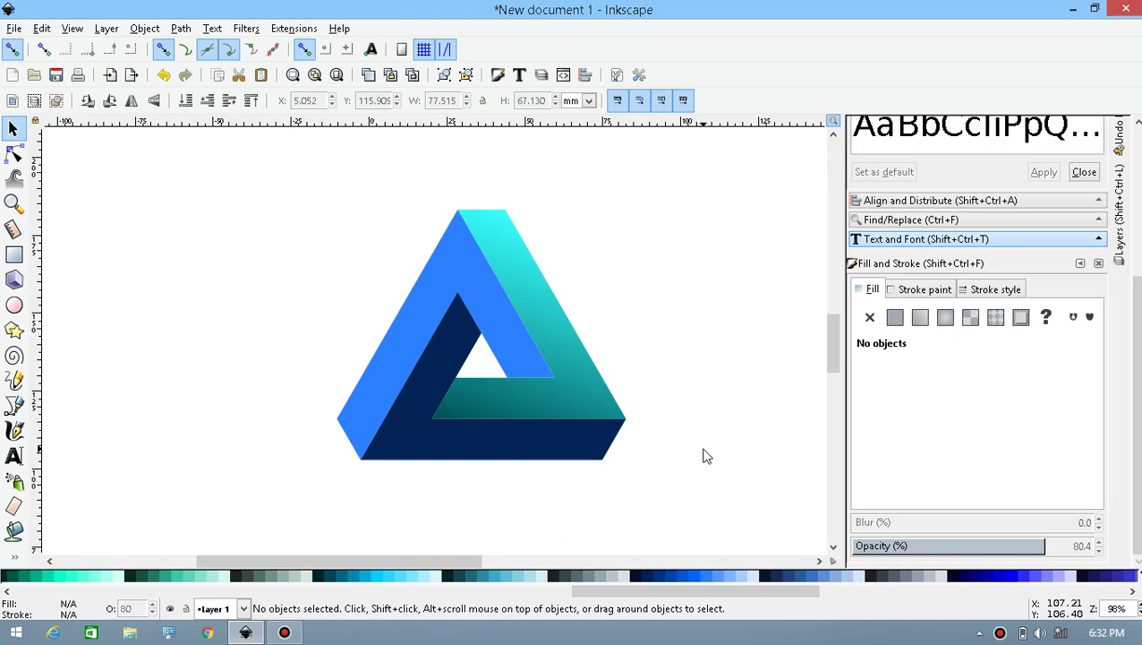
Apply blue gradients to the left and bottom sides and select all three sides
{"action": "key", "text": "ctrl+shift+alt+p"}
{"action": "left_click", "coordinate": [731, 121]}
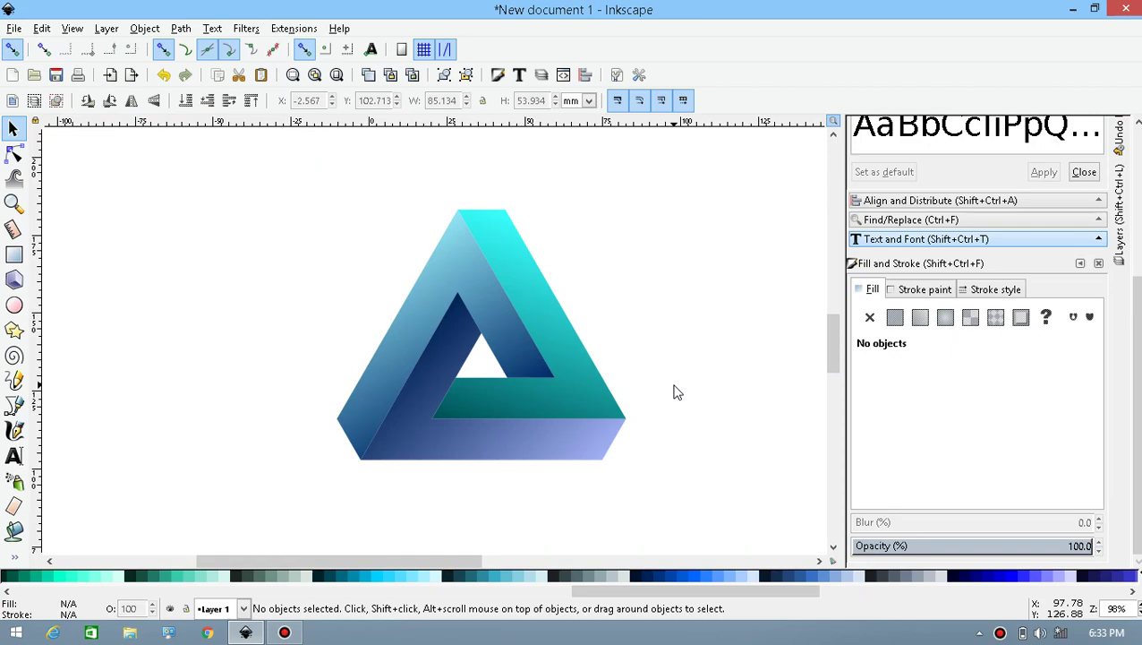
{"action": "left_click_drag", "start_coordinate": [695, 490], "coordinate": [211, 139]}
{"action": "left_click", "coordinate": [737, 411]}
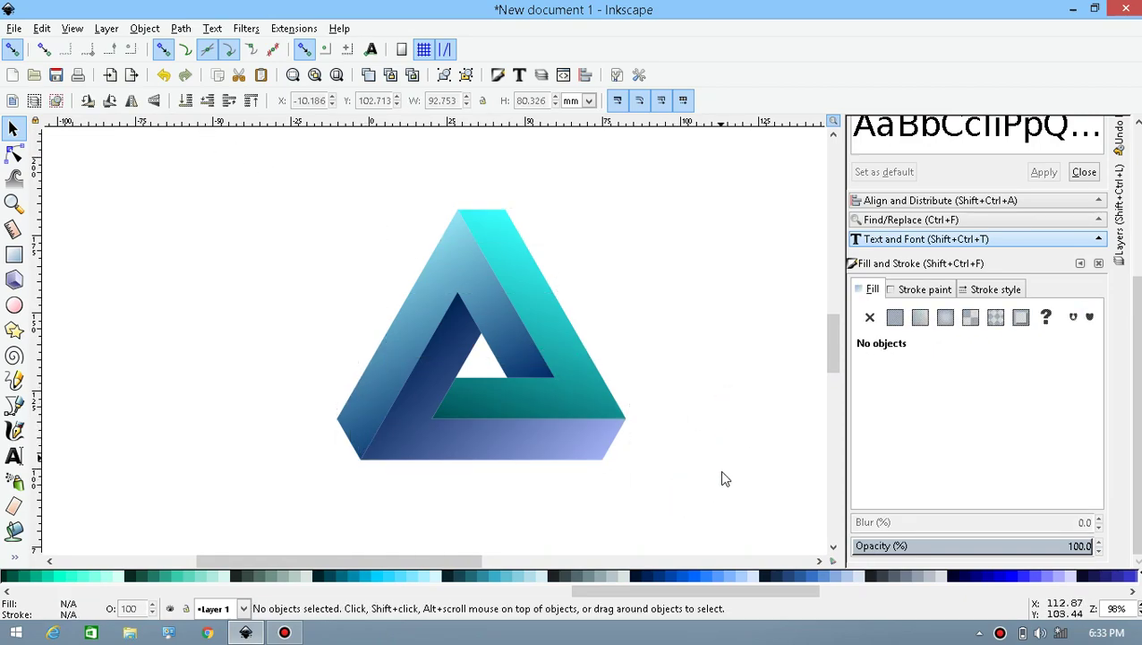
{"action": "mouse_move", "coordinate": [709, 490]}
{"action": "left_mouse_down"}
{"action": "mouse_move", "coordinate": [429, 433]}
{"action": "mouse_move", "coordinate": [174, 174]}
{"action": "left_mouse_up"}
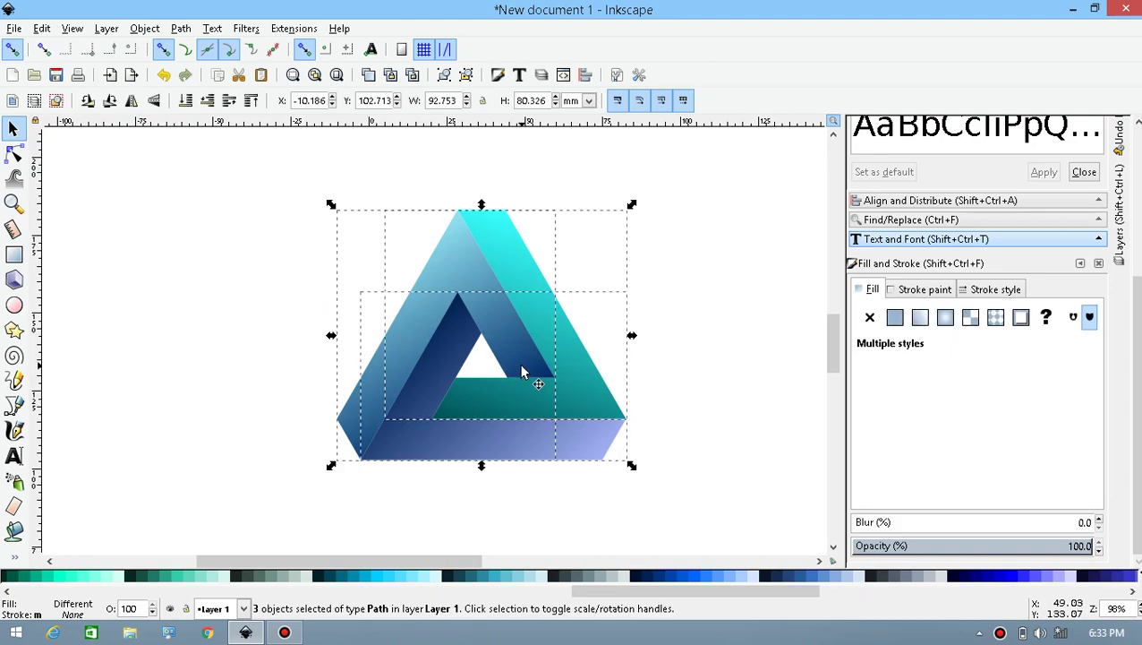
Group the three sides and place a vertically flipped duplicate directly below
{"action": "left_click", "coordinate": [445, 78]}
{"action": "left_click_drag", "start_coordinate": [511, 313], "coordinate": [537, 331]}
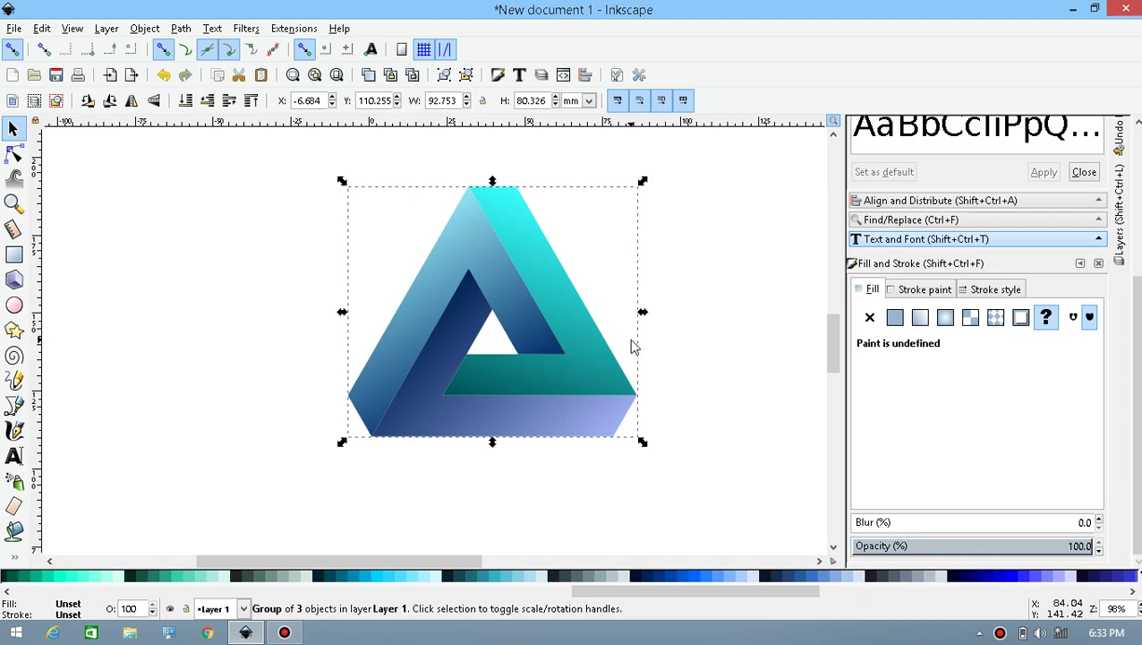
{"action": "key", "text": "minus"}
{"action": "key", "text": "ctrl"}
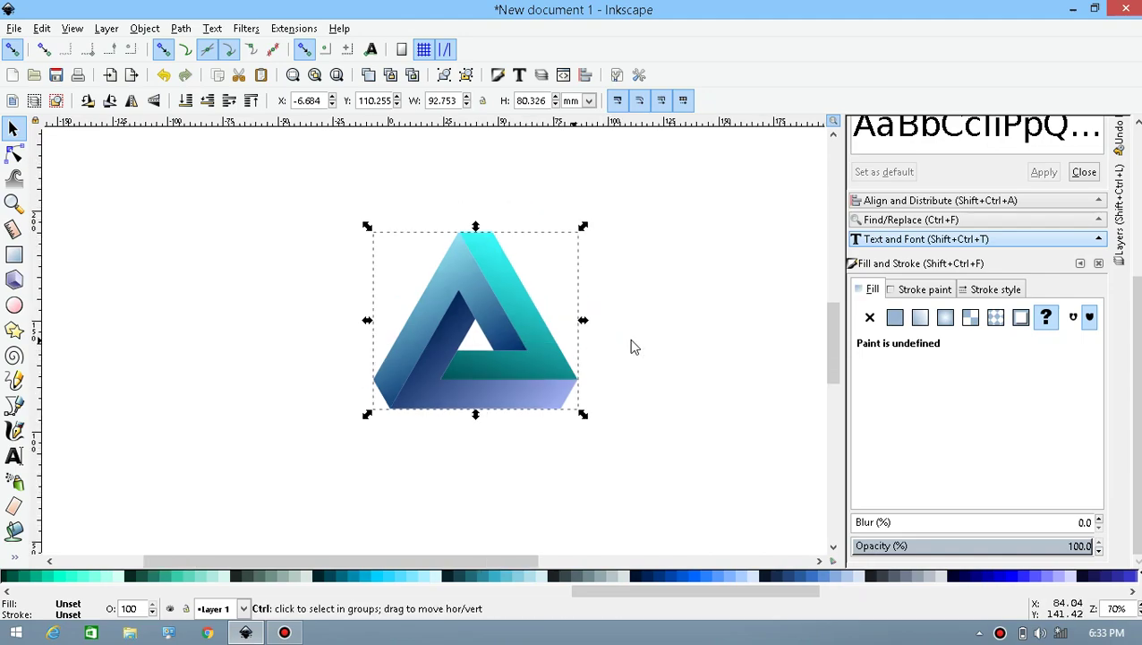
{"action": "left_click", "coordinate": [150, 103]}
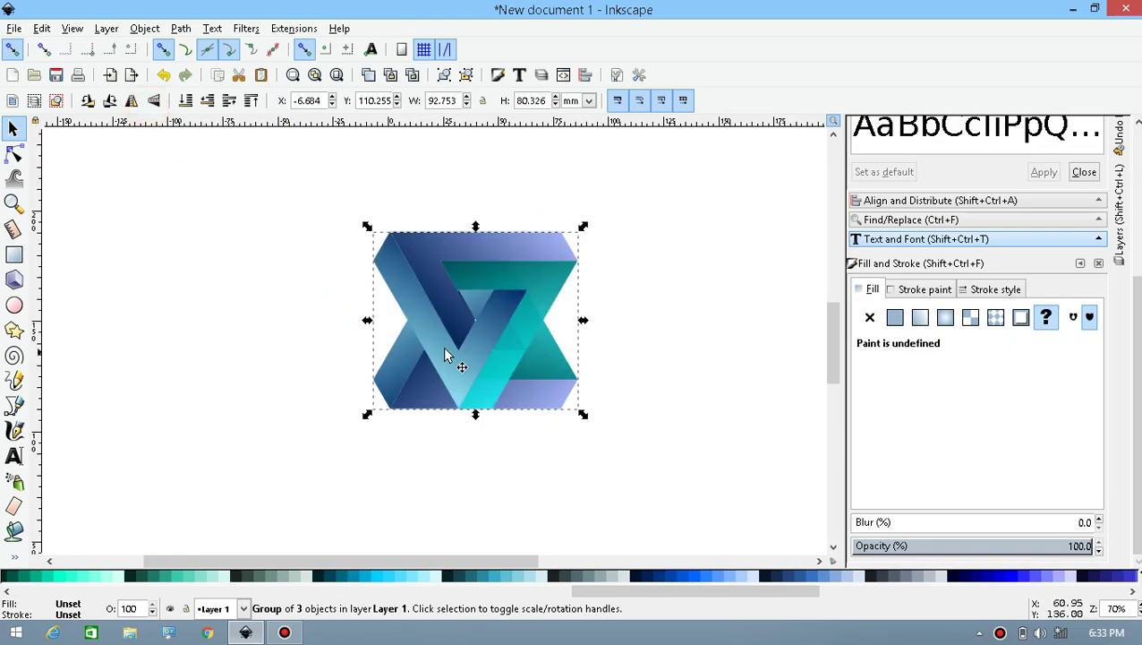
{"action": "left_click_drag", "start_coordinate": [487, 339], "coordinate": [500, 503]}
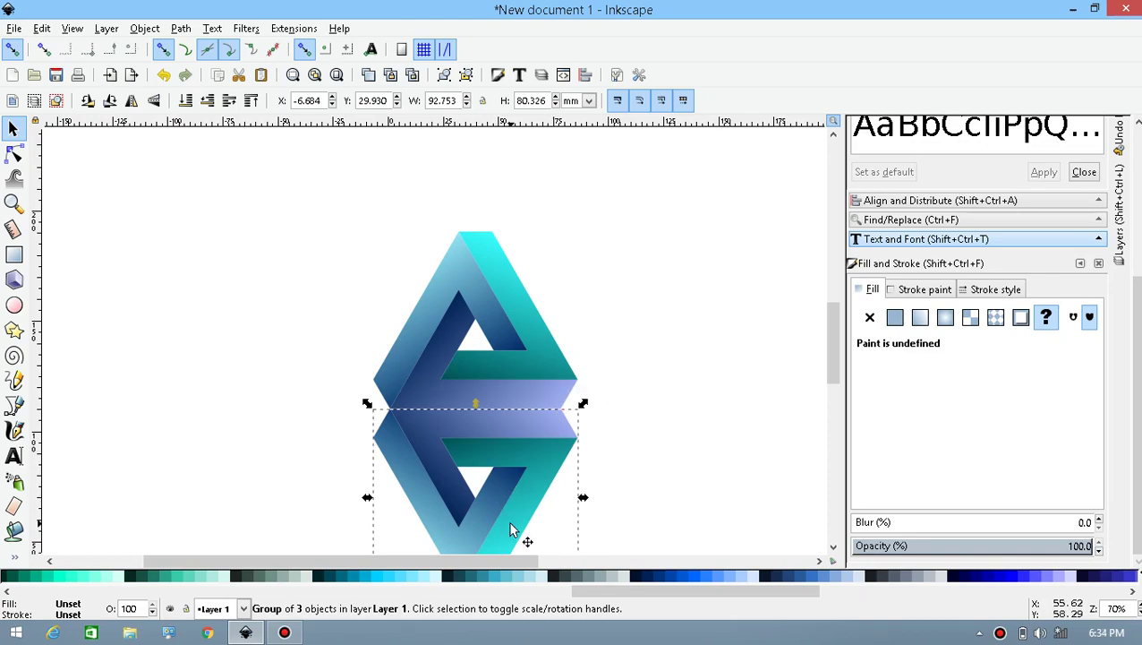
Set the reflection to about 51% opacity and 6.6% blur
{"action": "scroll", "coordinate": [582, 466], "scroll_direction": "down", "scroll_amount": 3}
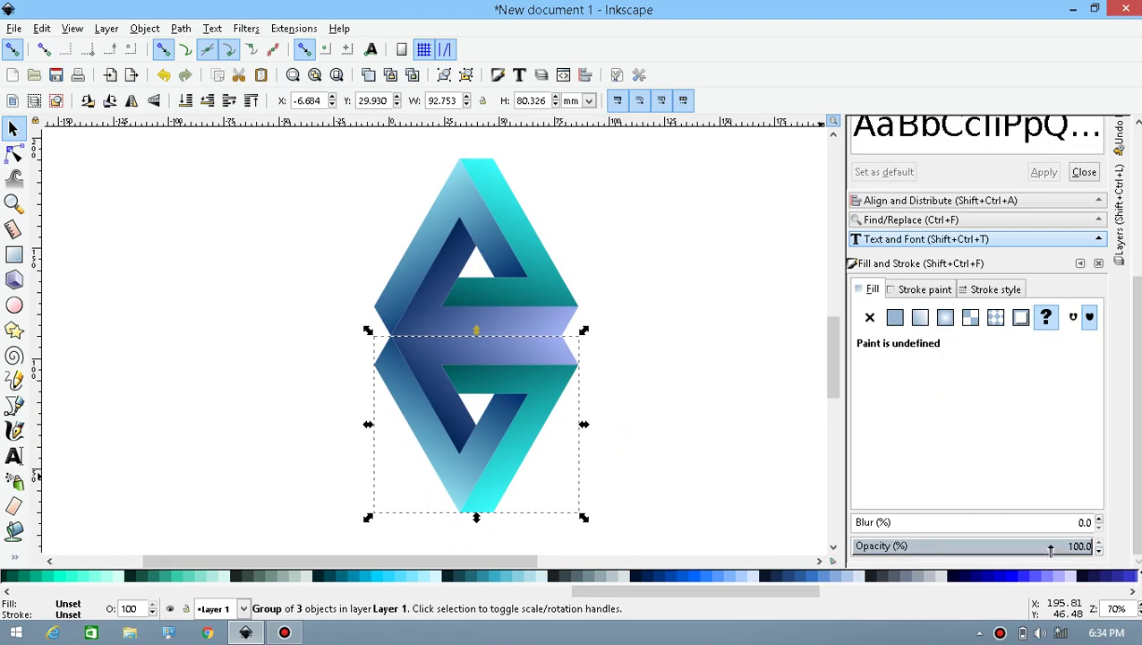
{"action": "left_click_drag", "start_coordinate": [1051, 549], "coordinate": [974, 550]}
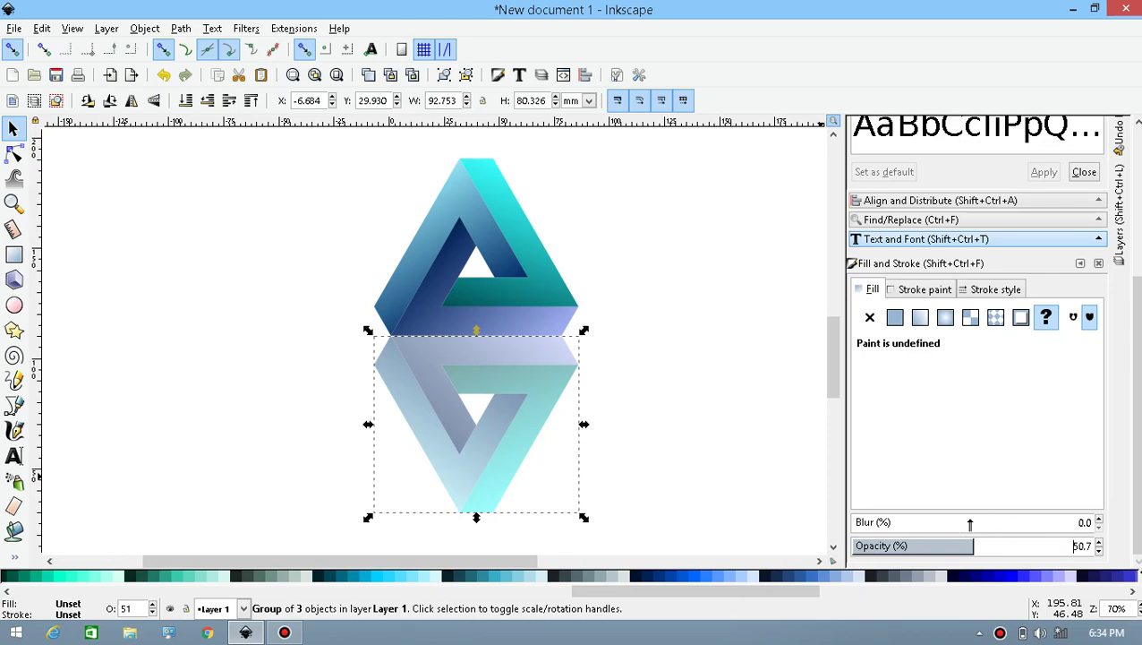
{"action": "left_click_drag", "start_coordinate": [875, 527], "coordinate": [866, 530]}
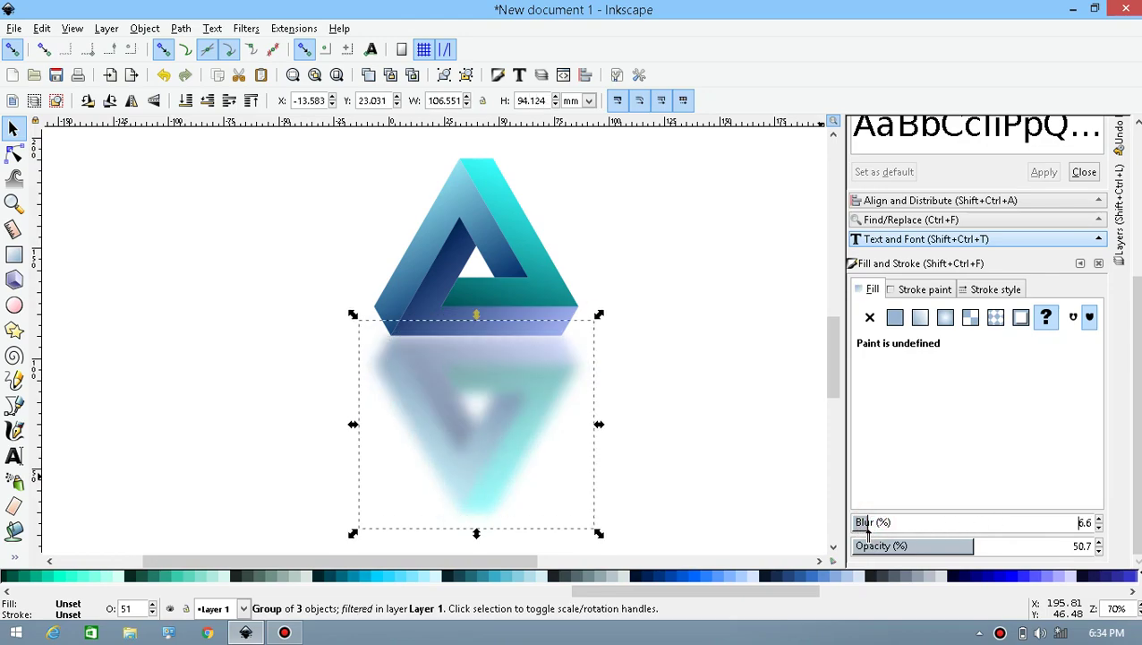
{"action": "left_click", "coordinate": [764, 373]}
{"action": "scroll", "coordinate": [727, 383], "scroll_direction": "up", "scroll_amount": 1}
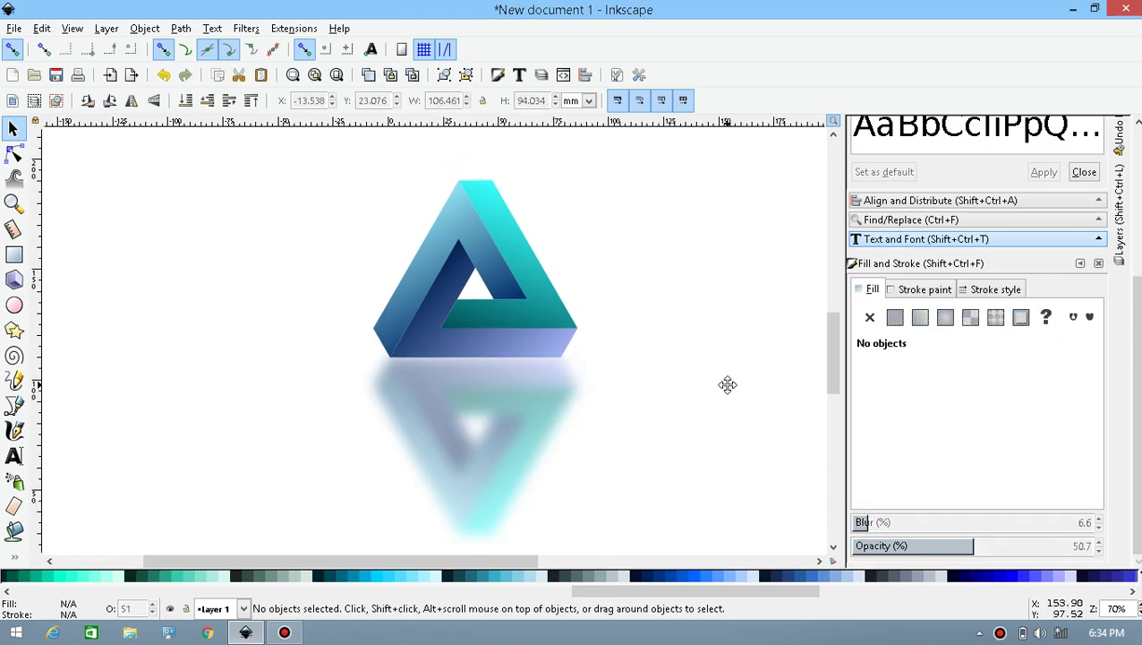
Select the upright triangle group, set its blur to 0.5%, and zoom to inspect
{"action": "key", "text": "minus"}
{"action": "left_click_drag", "start_coordinate": [679, 439], "coordinate": [694, 459]}
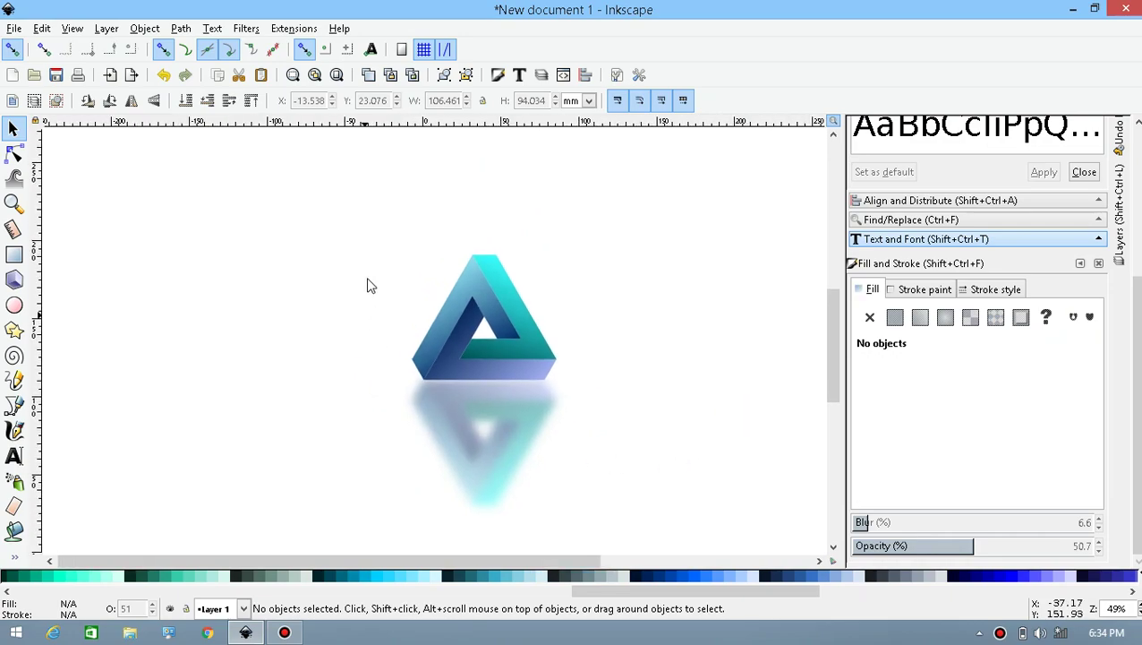
{"action": "left_click_drag", "start_coordinate": [637, 407], "coordinate": [336, 237]}
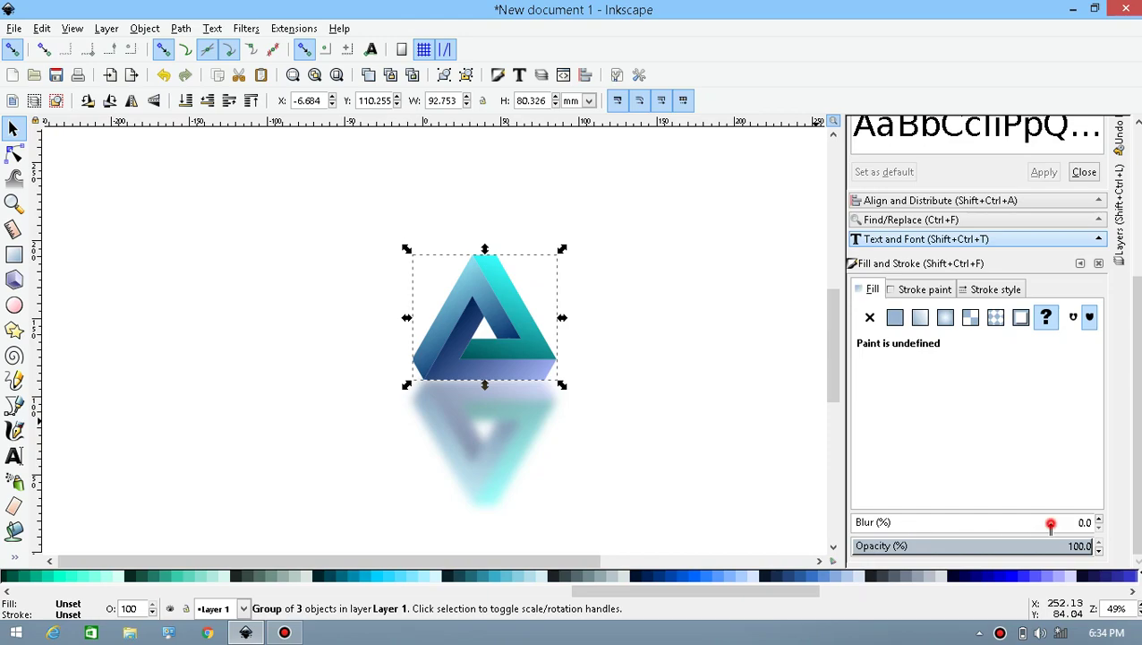
{"action": "left_click_drag", "start_coordinate": [1051, 526], "coordinate": [817, 521]}
{"action": "left_click_drag", "start_coordinate": [1088, 521], "coordinate": [1021, 526]}
{"action": "key", "text": "Return"}
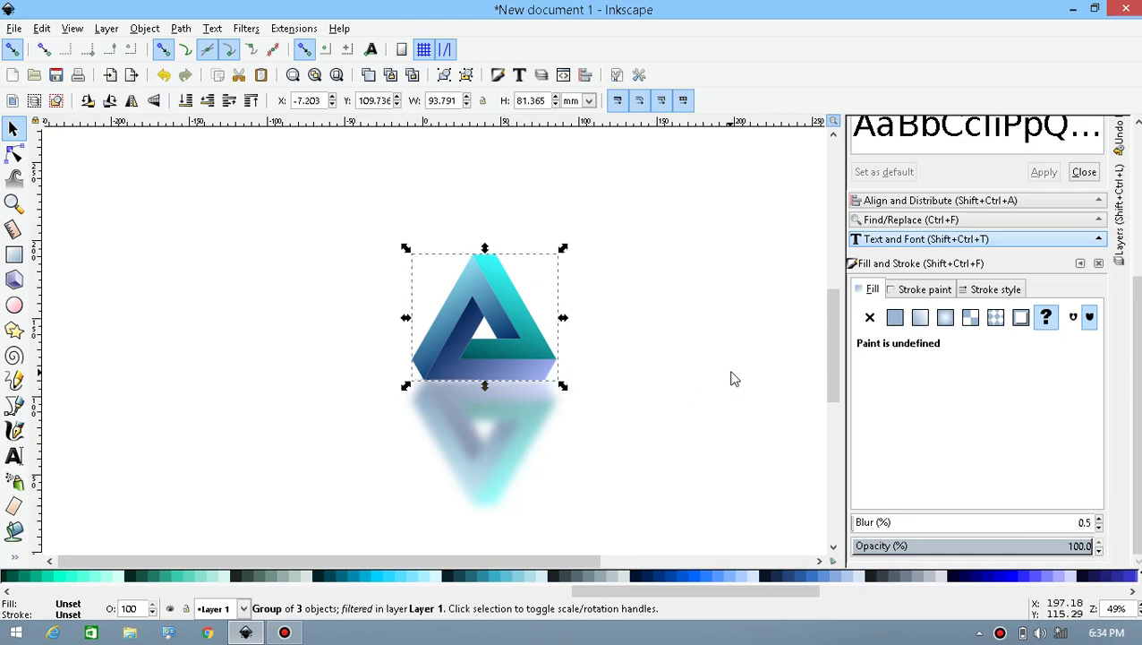
{"action": "left_click", "coordinate": [730, 374]}
{"action": "scroll", "coordinate": [457, 392], "scroll_direction": "up", "scroll_amount": 5}
{"action": "scroll", "coordinate": [490, 445], "scroll_direction": "down", "scroll_amount": 2}
{"action": "scroll", "coordinate": [491, 444], "scroll_direction": "up", "scroll_amount": 2}
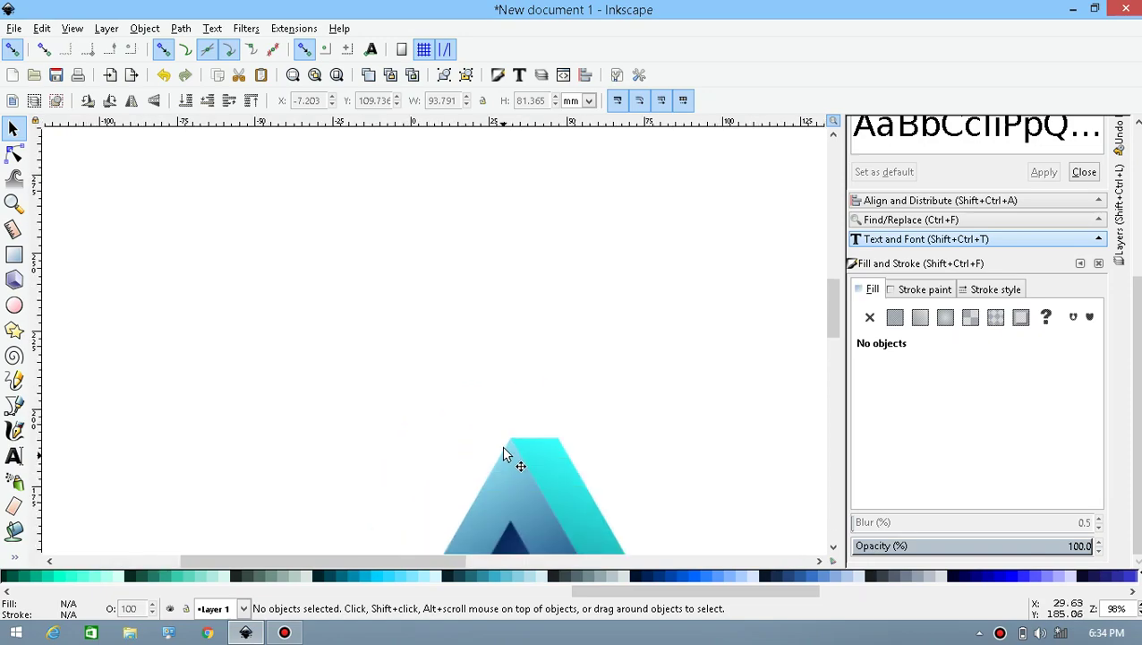
{"action": "scroll", "coordinate": [498, 340], "scroll_direction": "down", "scroll_amount": 6}
{"action": "scroll", "coordinate": [602, 438], "scroll_direction": "down", "scroll_amount": 1}
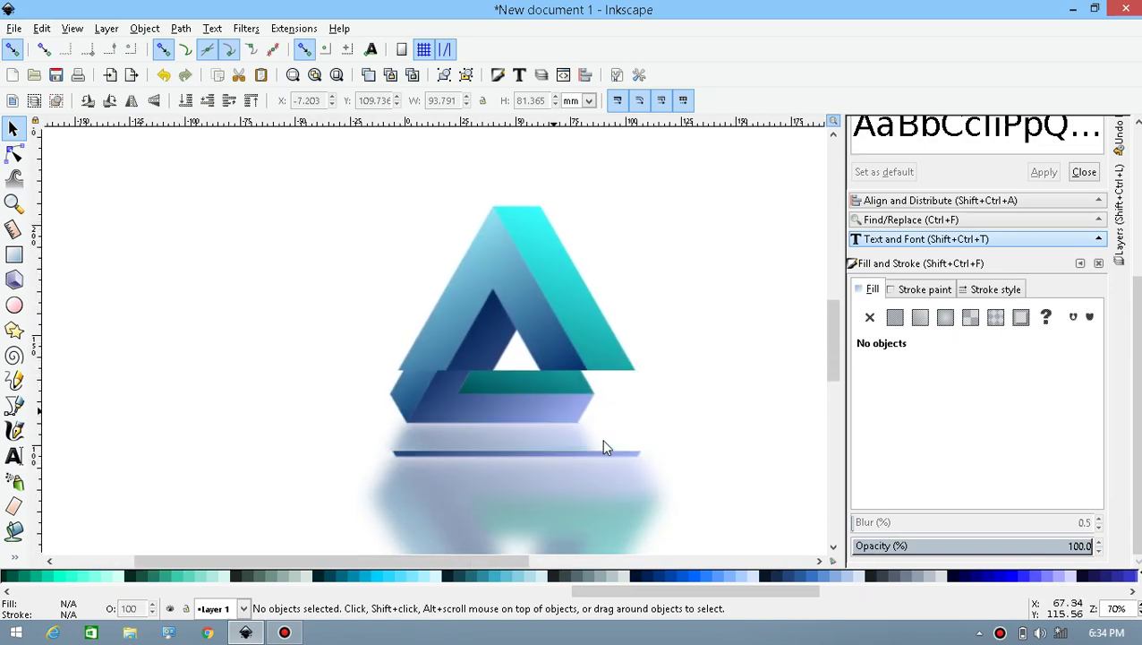